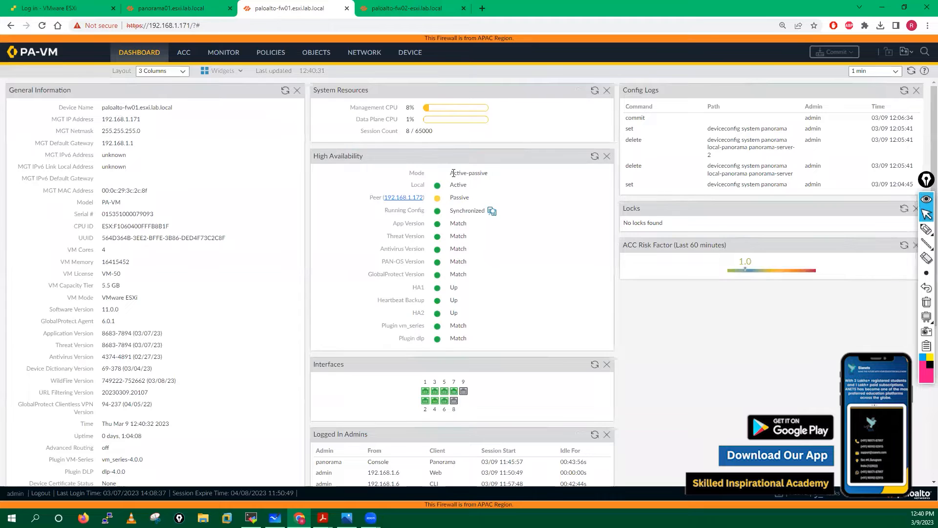
# - Note the Active-Passive HA mode on the Dashboard and look through the security policy rules
pyautogui.moveTo(451, 173); pyautogui.dragTo(486, 189)
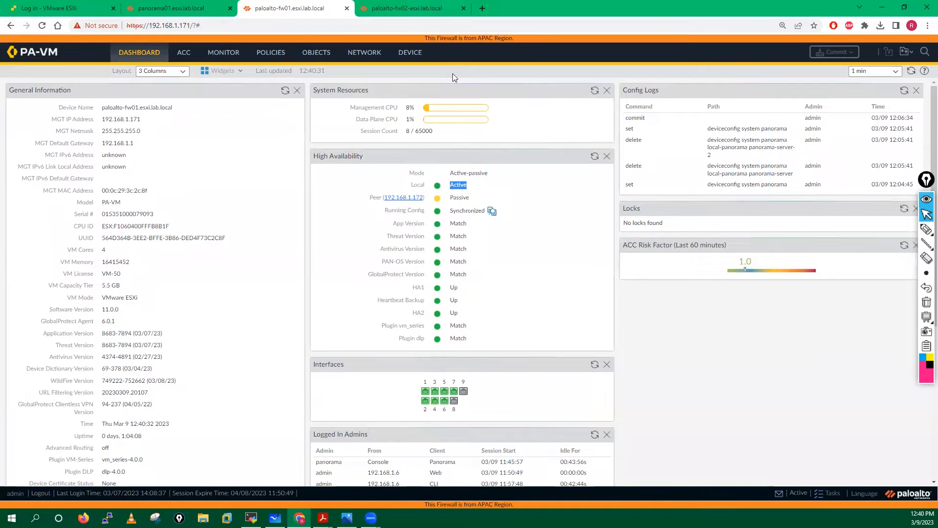
pyautogui.click(282, 58)
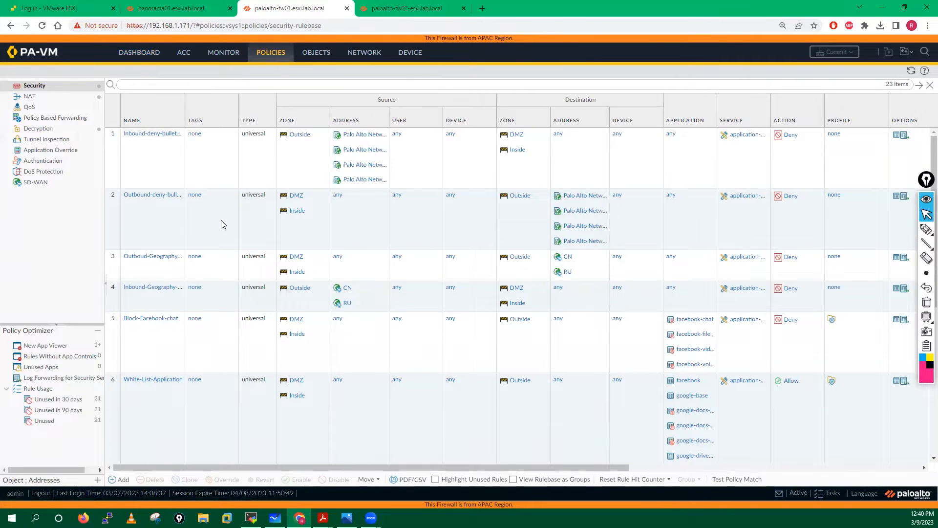
pyautogui.scroll(-13, 221, 220)
pyautogui.scroll(13, 221, 220)
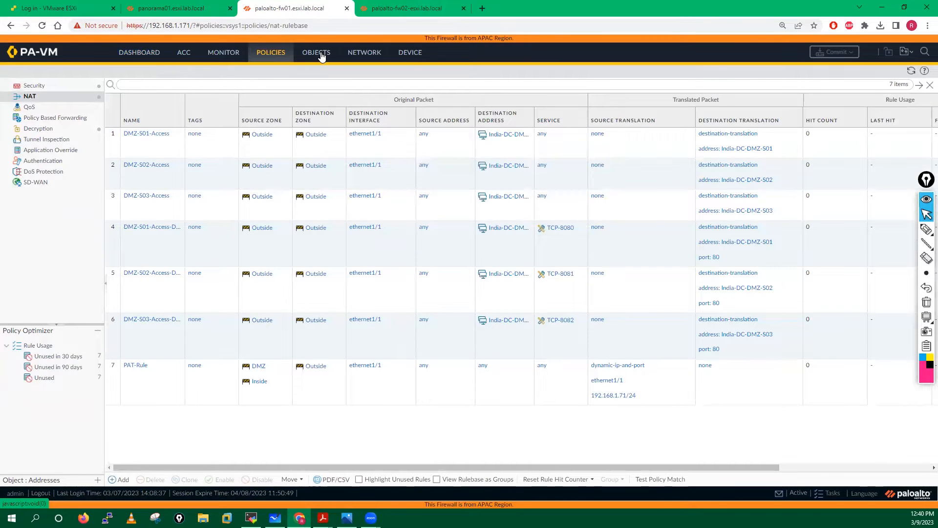
# - Review the firewall's address objects, interfaces and zones, then go to Panorama's managed devices summary
pyautogui.click(321, 53)
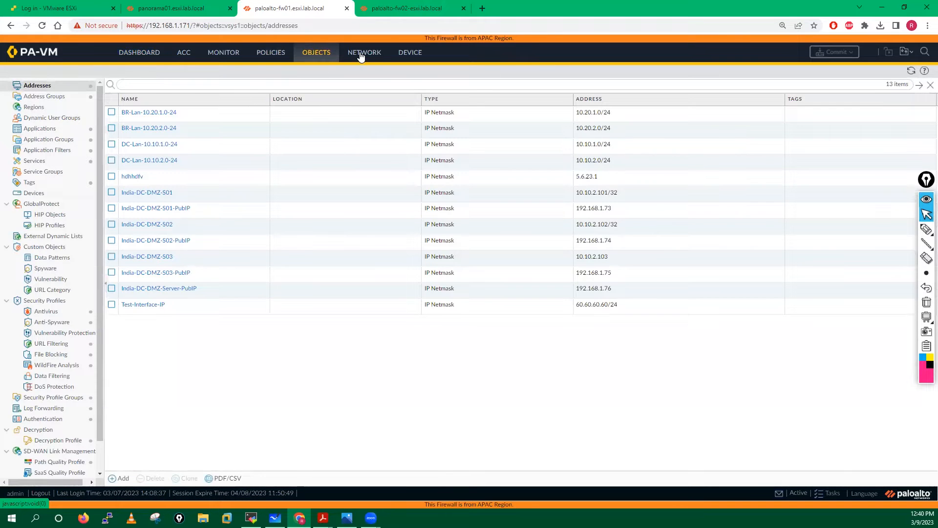
pyautogui.click(365, 52)
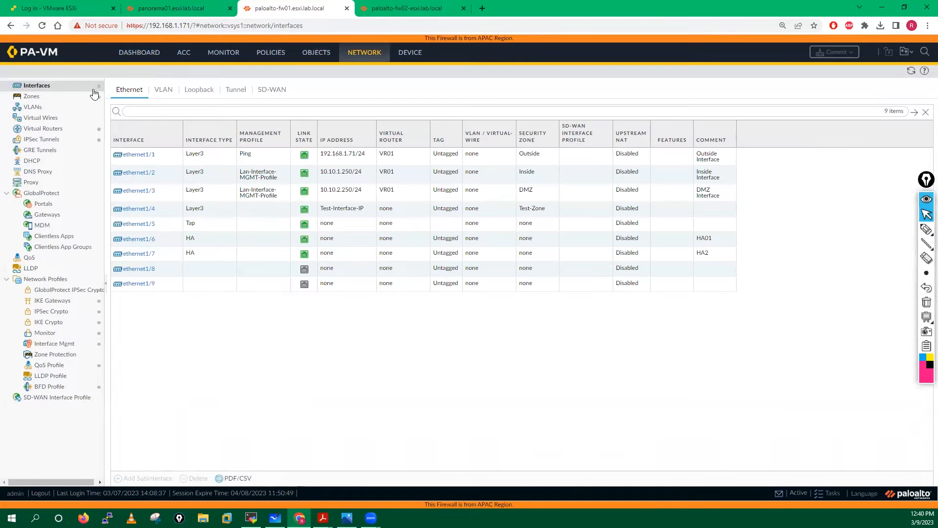
pyautogui.click(45, 97)
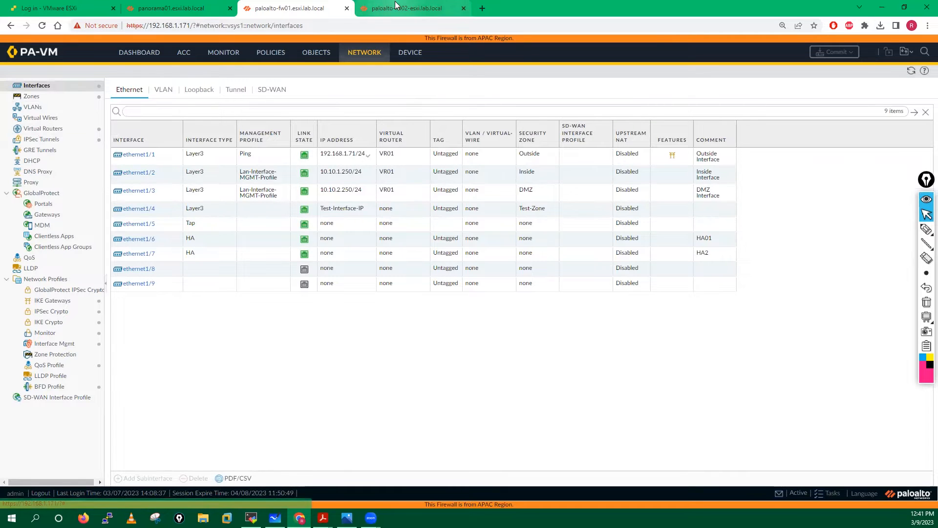
pyautogui.click(181, 6)
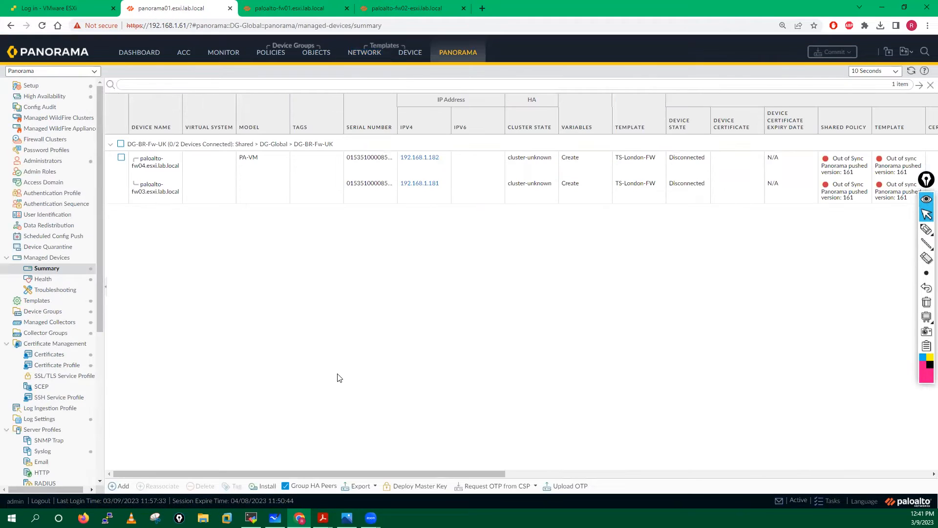
# - Bring up the 'How to add a locally managed' PDF guide and highlight its step 1
pyautogui.moveTo(322, 517)
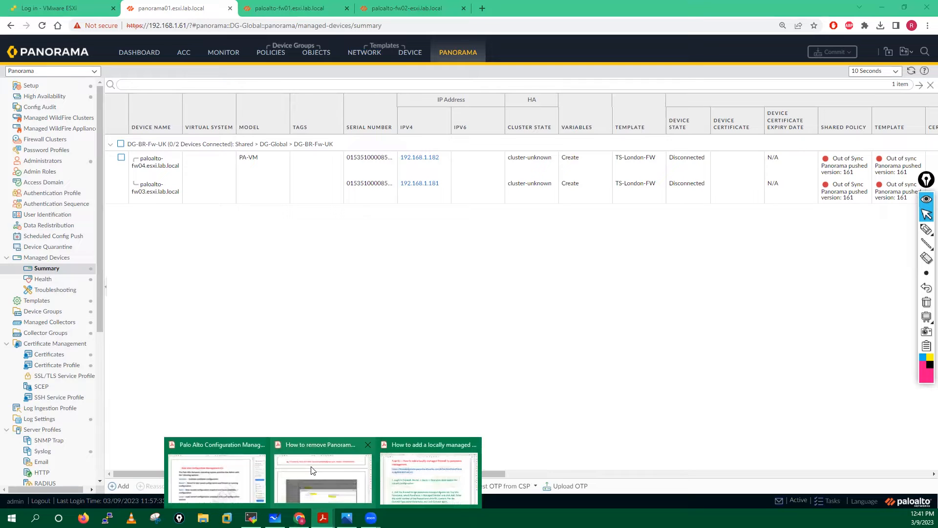
pyautogui.click(401, 471)
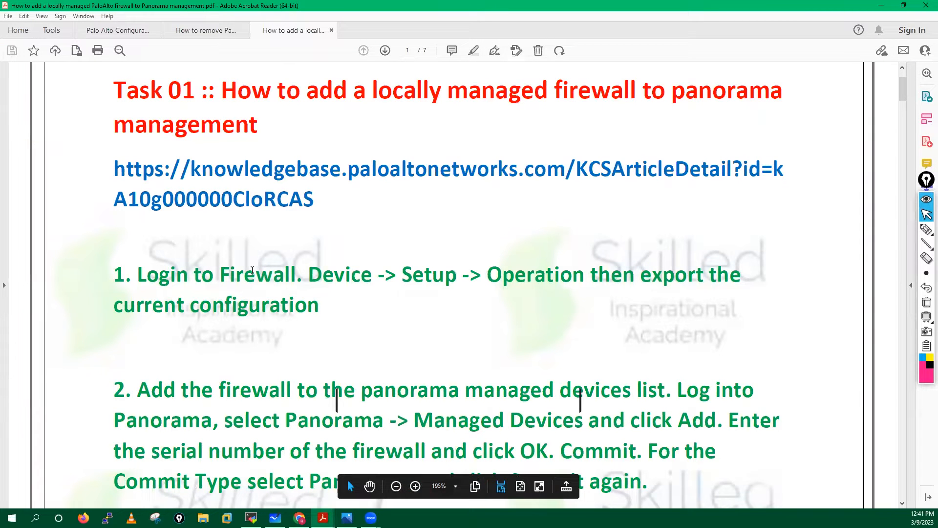
pyautogui.scroll(-3, 249, 264)
pyautogui.moveTo(137, 189); pyautogui.dragTo(742, 194)
pyautogui.click(331, 197)
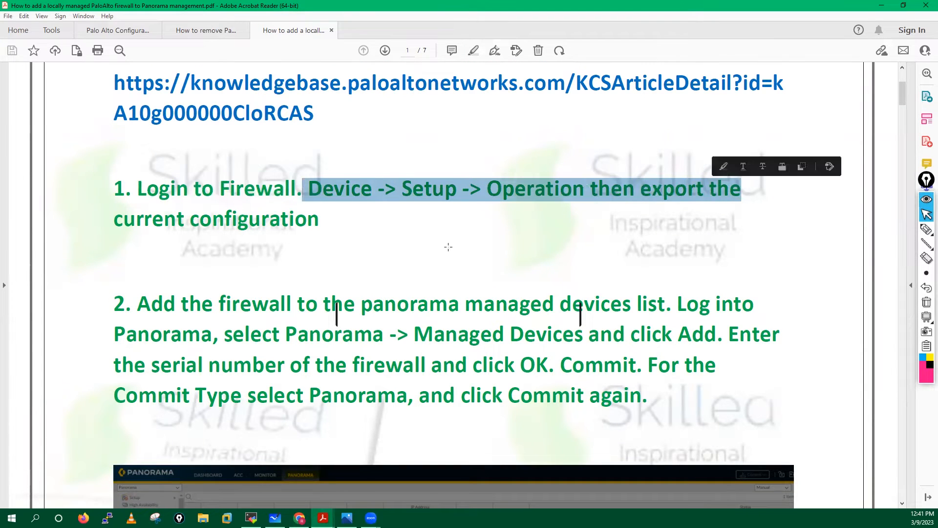
pyautogui.click(406, 247)
# - Mark the 'export the current configuration' instruction, clear the selection and return to the browser
pyautogui.hotkey('ctrl', 'a')
pyautogui.click(403, 247)
pyautogui.moveTo(487, 190); pyautogui.dragTo(517, 219)
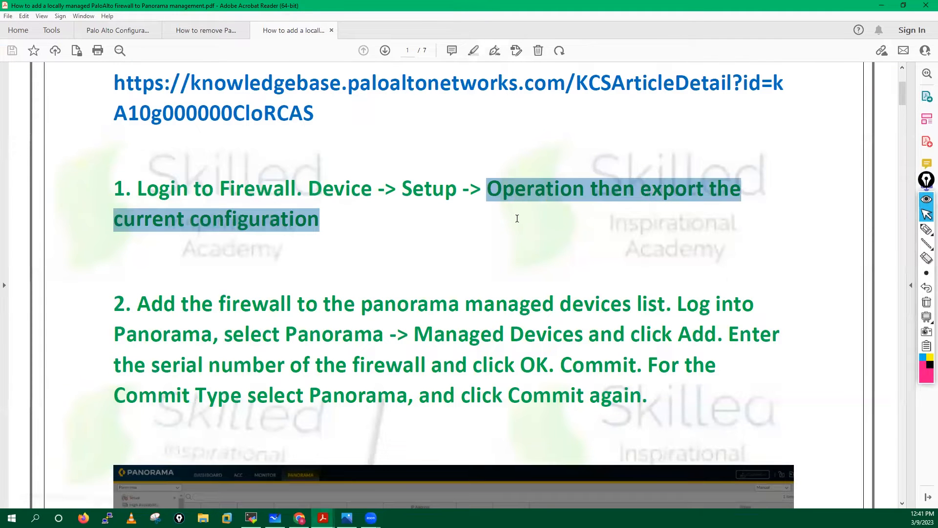
pyautogui.click(316, 247)
pyautogui.hotkey('ctrl', 'a')
pyautogui.scroll(-1, 299, 227)
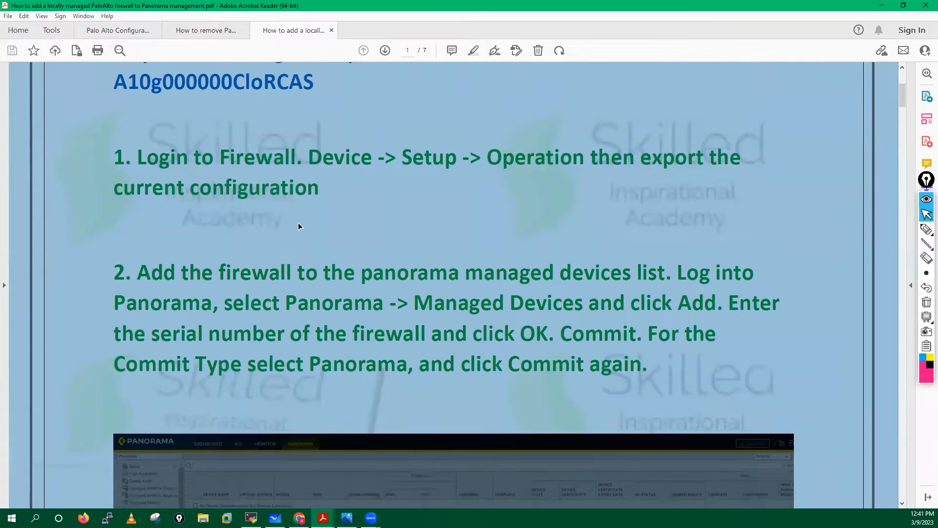
pyautogui.click(245, 479)
pyautogui.click(299, 517)
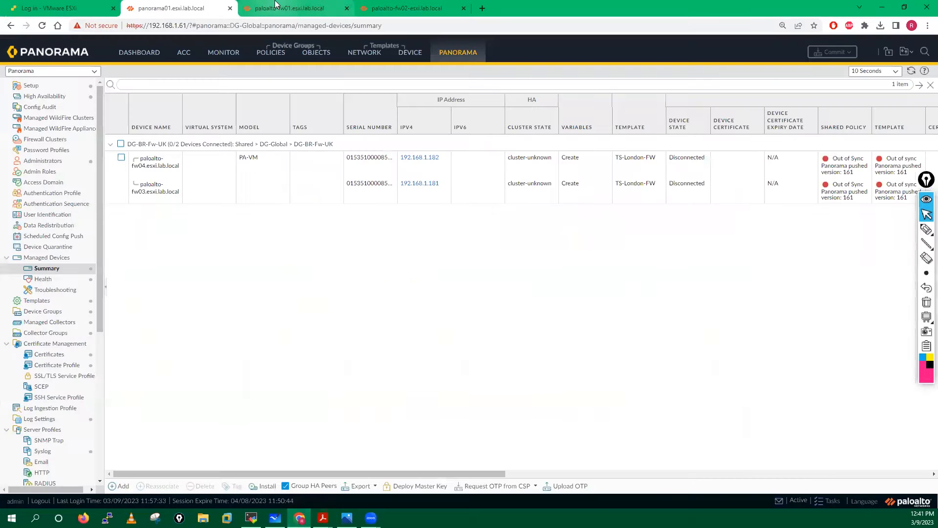
# - On paloalto-fw01, go to Device > Setup > Operations and start saving a named configuration snapshot
pyautogui.click(276, 5)
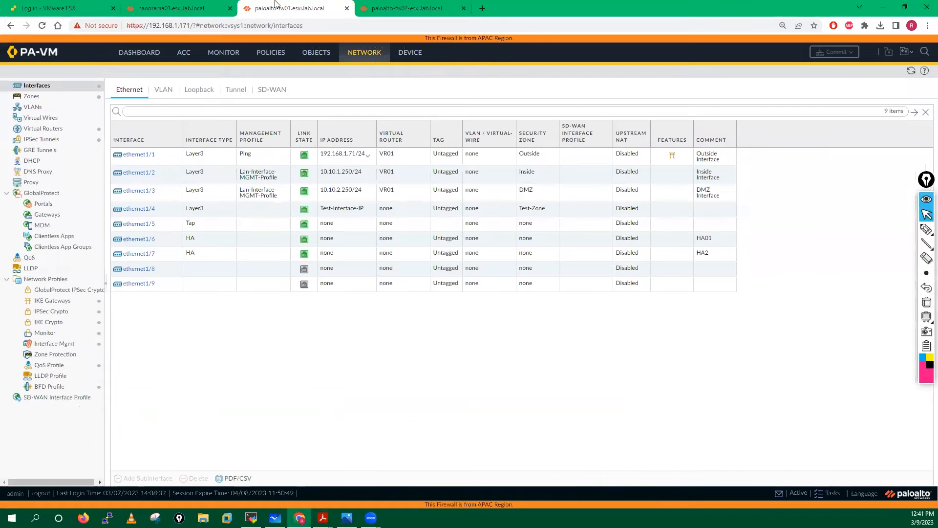
pyautogui.click(416, 56)
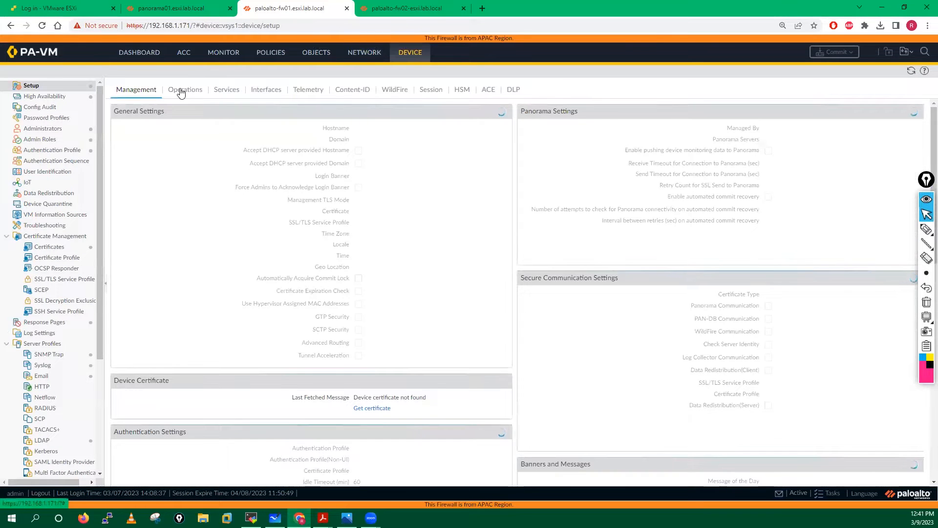
pyautogui.click(181, 91)
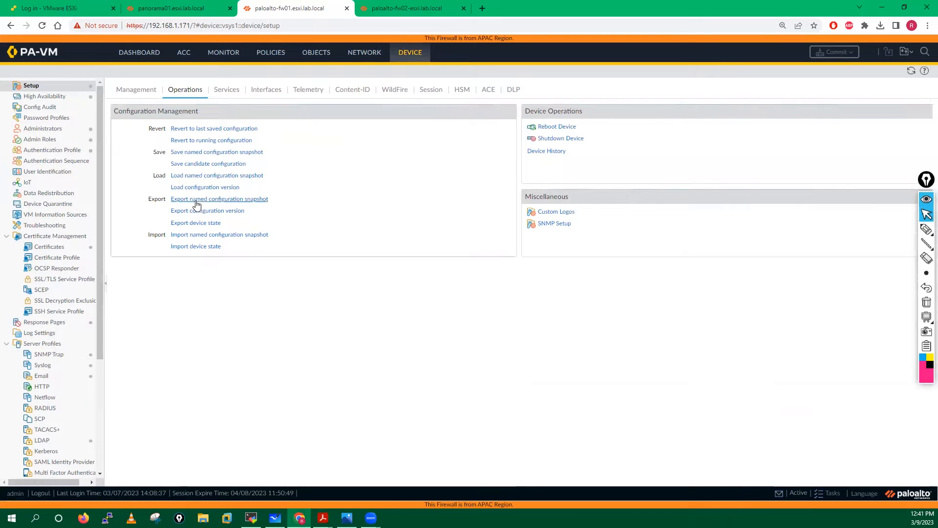
pyautogui.click(198, 152)
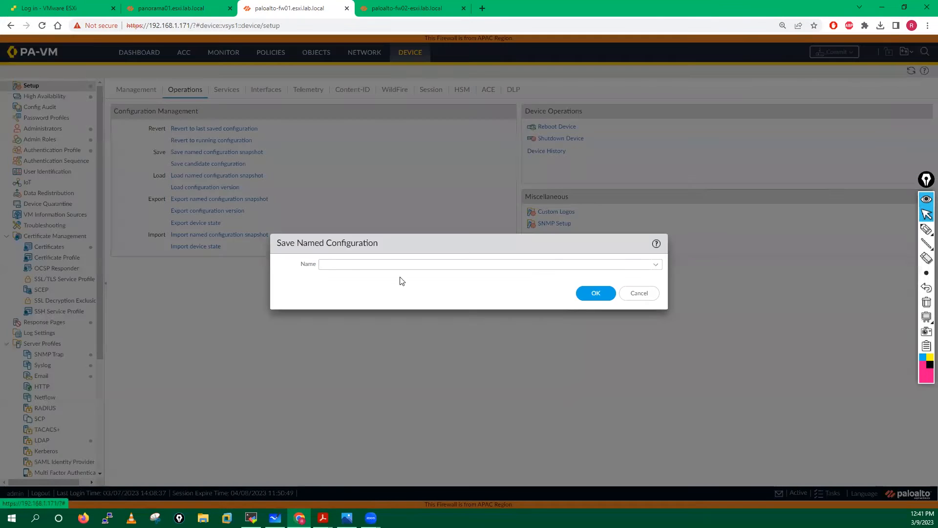
# - Name the snapshot locally-manage-fw-config.xml and confirm the save
pyautogui.click(344, 267)
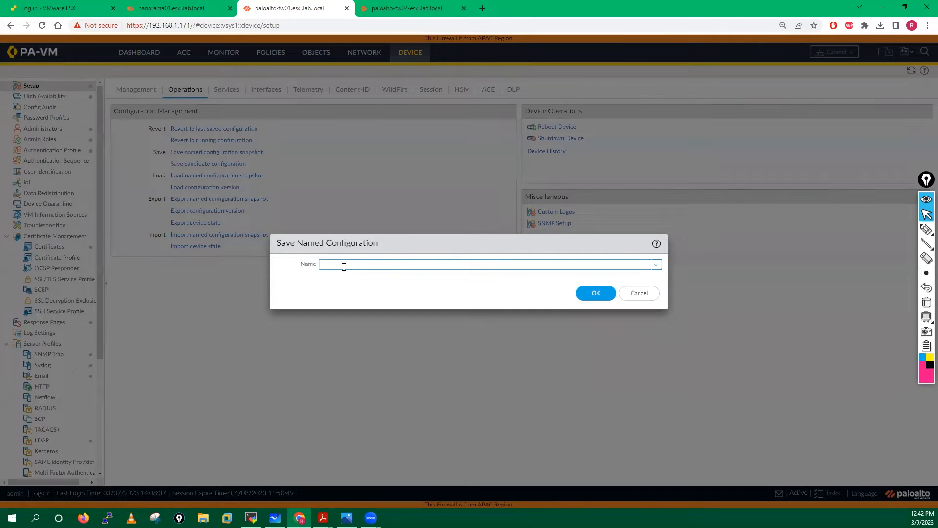
pyautogui.press('BackSpace')
pyautogui.press('BackSpace')
pyautogui.write('-manage-')
pyautogui.click(335, 264)
pyautogui.write('ly.')
pyautogui.click(586, 292)
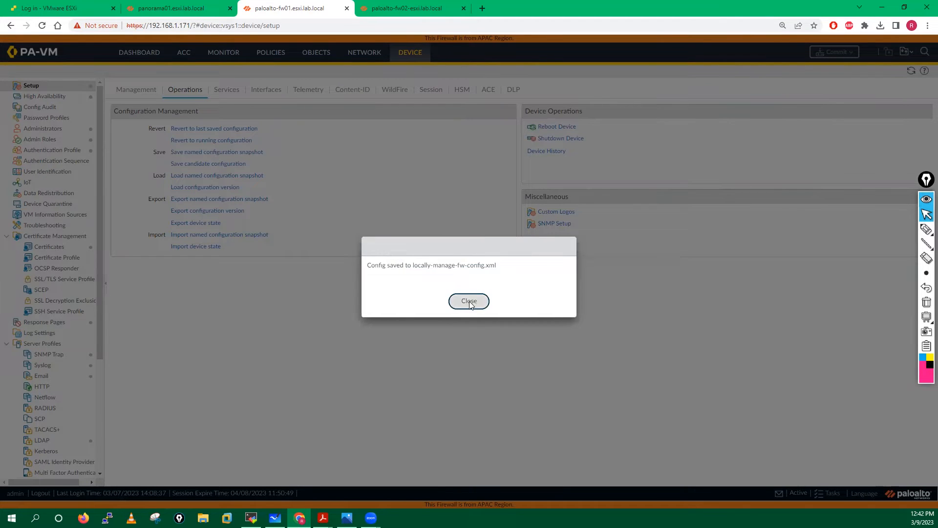
pyautogui.click(469, 307)
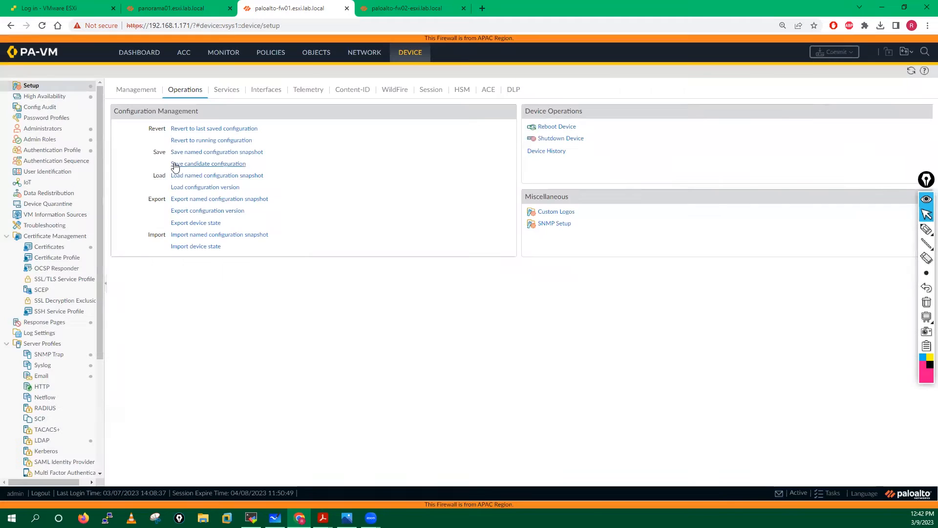
# - Export the locally-manage-fw-config.xml snapshot to the Desktop, then bring the PDF guide forward
pyautogui.click(203, 201)
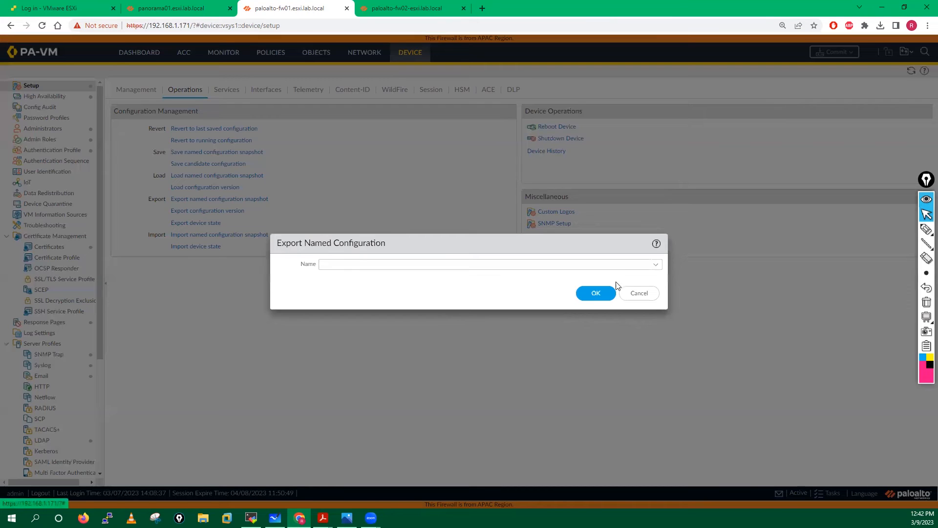
pyautogui.click(656, 265)
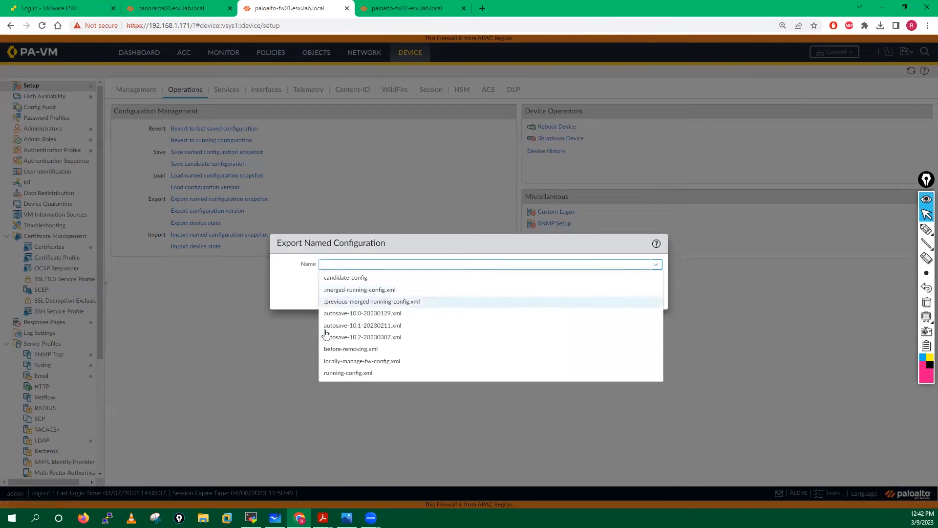
pyautogui.click(369, 364)
pyautogui.click(602, 290)
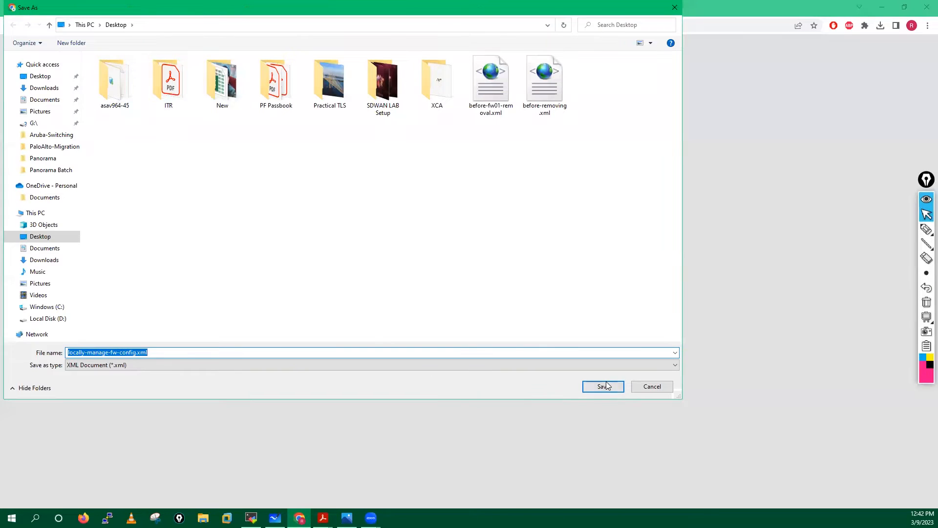
pyautogui.click(605, 384)
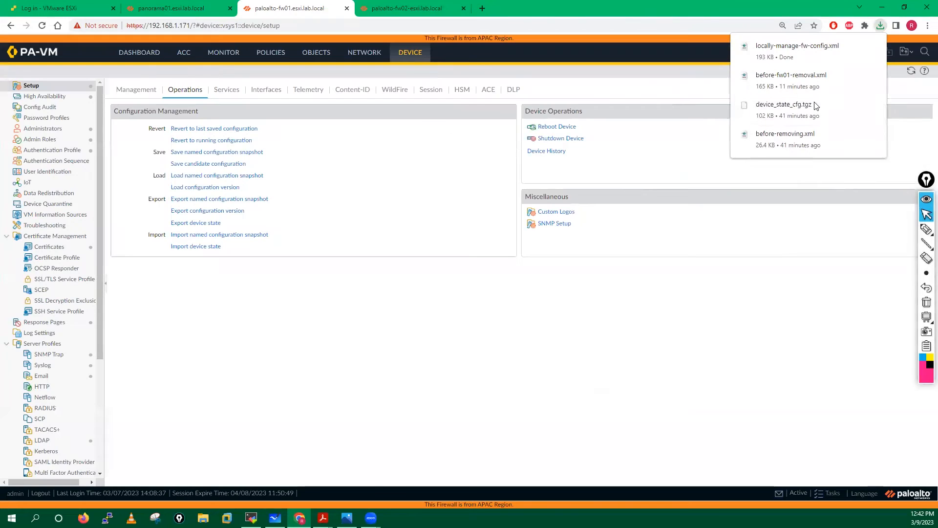
pyautogui.click(323, 518)
pyautogui.click(331, 495)
# - Switch to the add-locally-managed-firewall guide and mark the step 2 heading on adding the firewall
pyautogui.scroll(15, 272, 202)
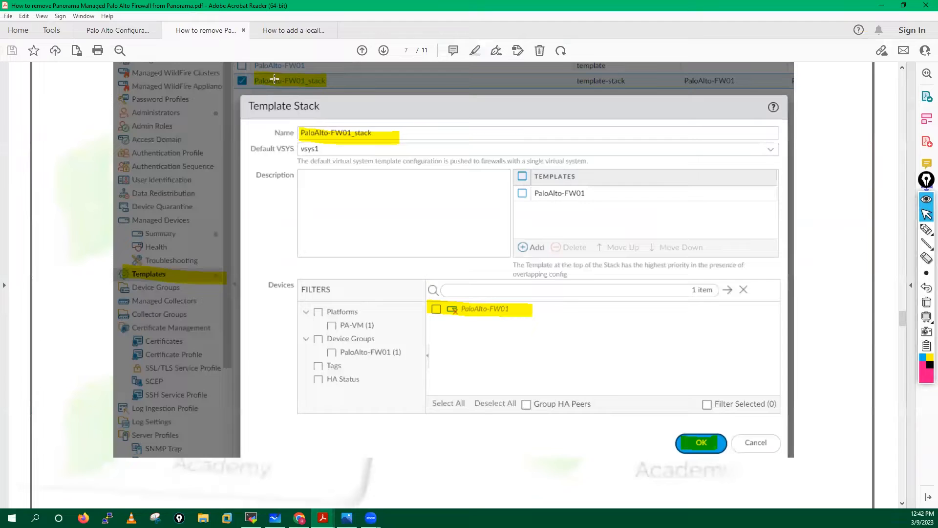
pyautogui.click(289, 32)
pyautogui.scroll(-3, 313, 240)
pyautogui.scroll(-3, 313, 240)
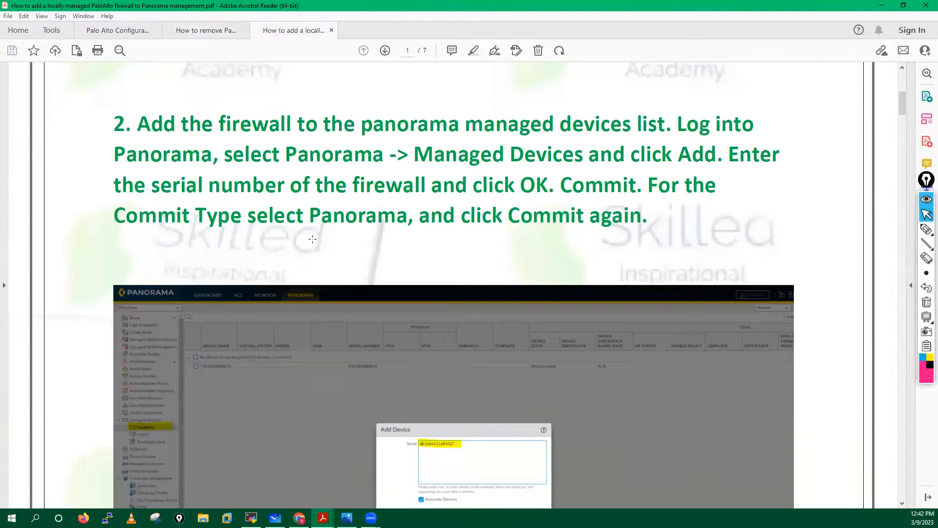
pyautogui.moveTo(137, 101); pyautogui.dragTo(495, 109)
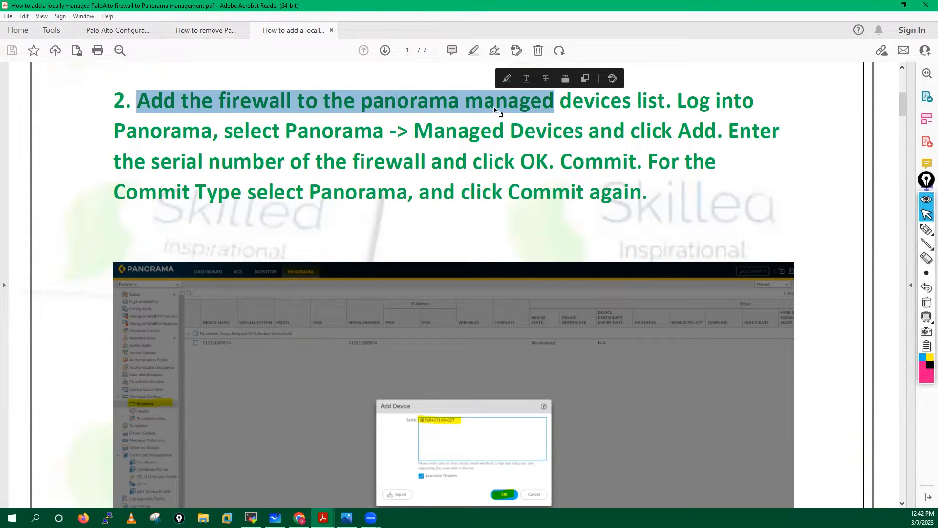
# - Mark step 2's Panorama add-device instruction and menu path, clear the selection and return to the browser
pyautogui.moveTo(677, 98); pyautogui.dragTo(722, 132)
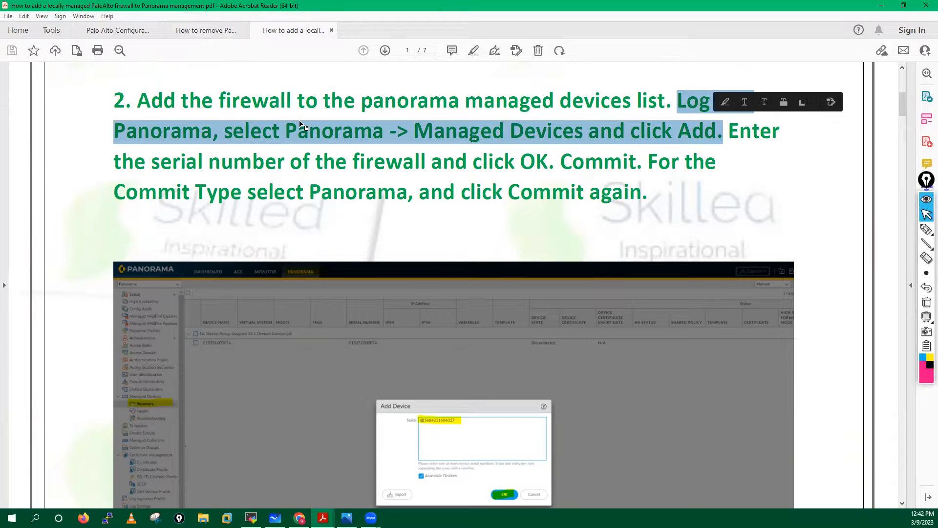
pyautogui.moveTo(287, 130); pyautogui.dragTo(556, 129)
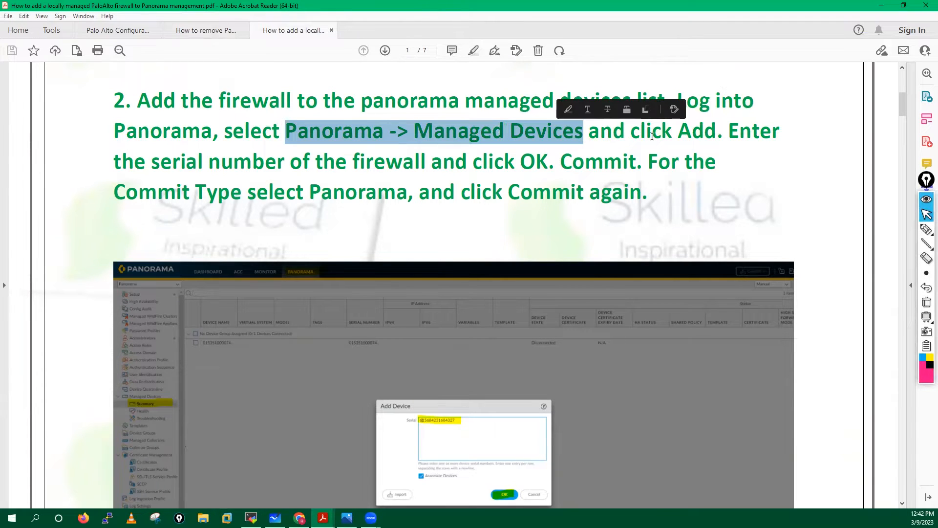
pyautogui.moveTo(631, 130)
pyautogui.mouseDown()
pyautogui.moveTo(711, 131)
pyautogui.moveTo(753, 164)
pyautogui.mouseUp()
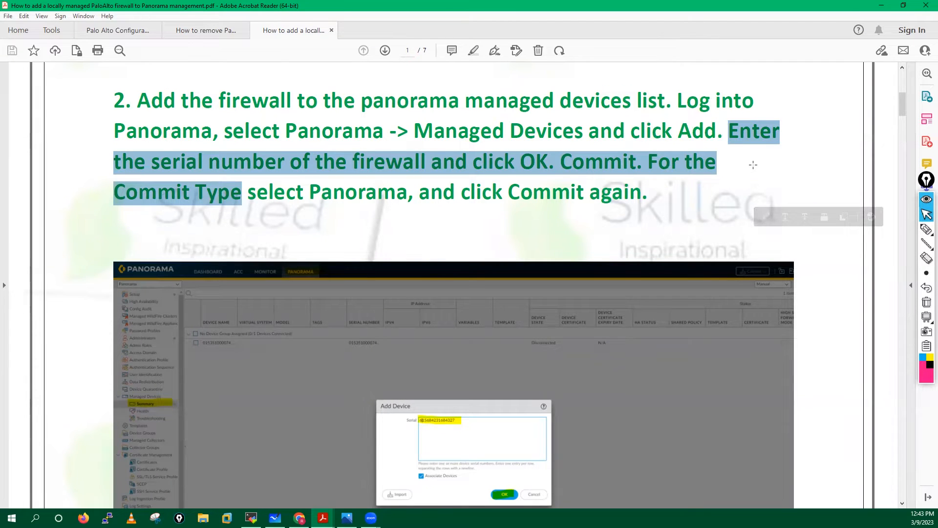
pyautogui.click(282, 395)
pyautogui.hotkey('ctrl', 'a')
pyautogui.click(204, 239)
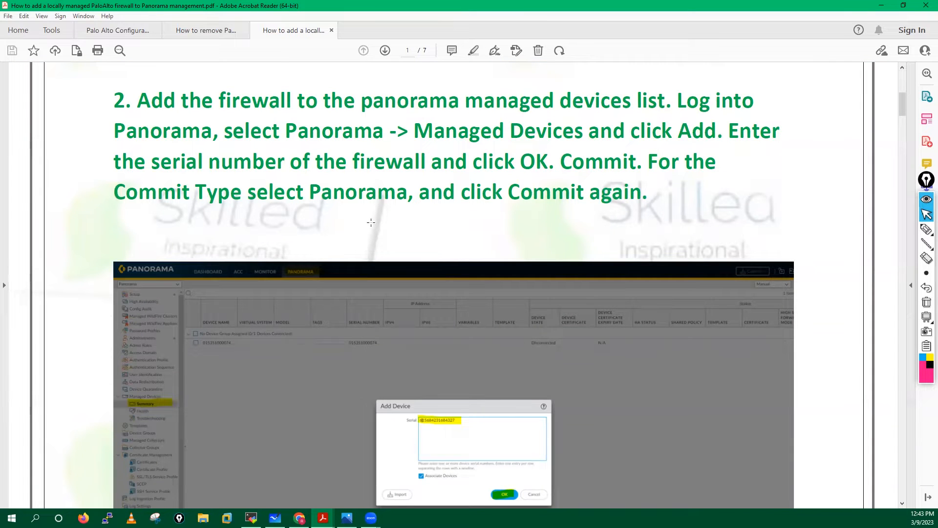
pyautogui.click(299, 518)
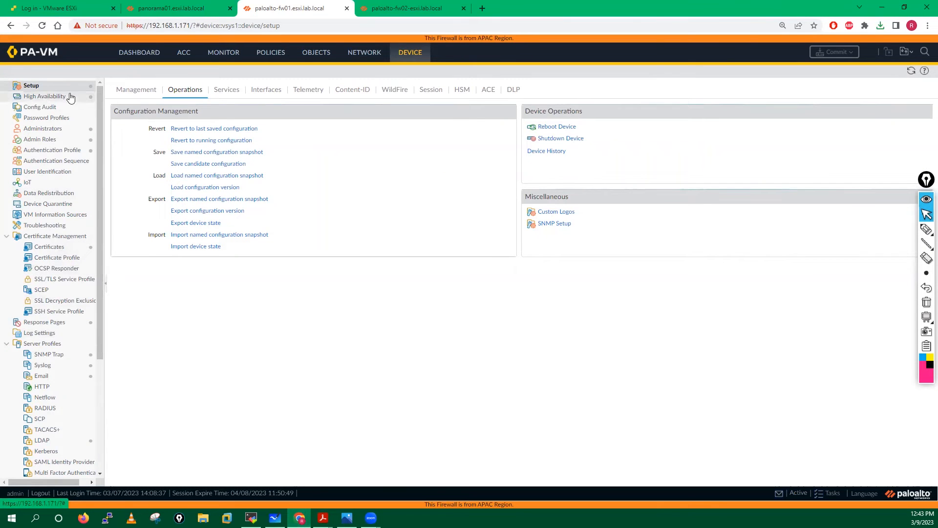
# - Start adding a managed device in Panorama and paste paloalto-fw01's serial from its dashboard
pyautogui.click(211, 5)
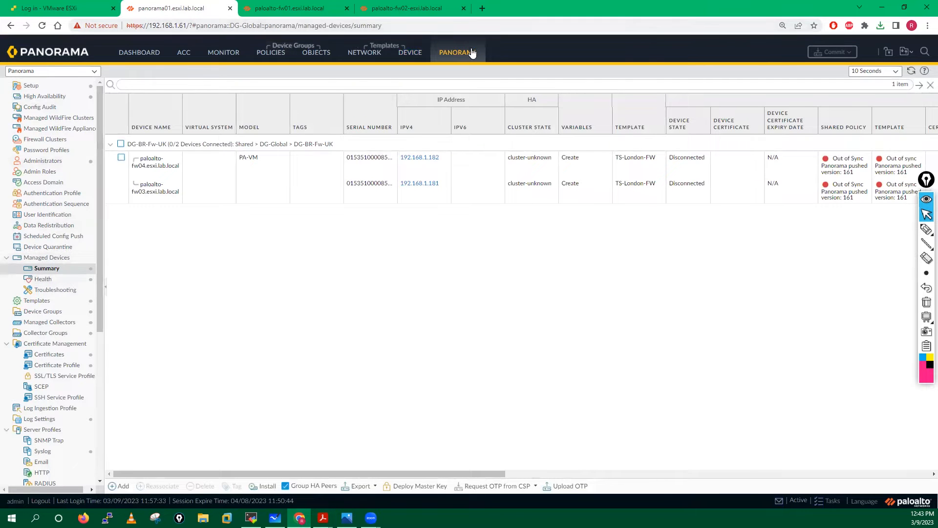
pyautogui.click(47, 271)
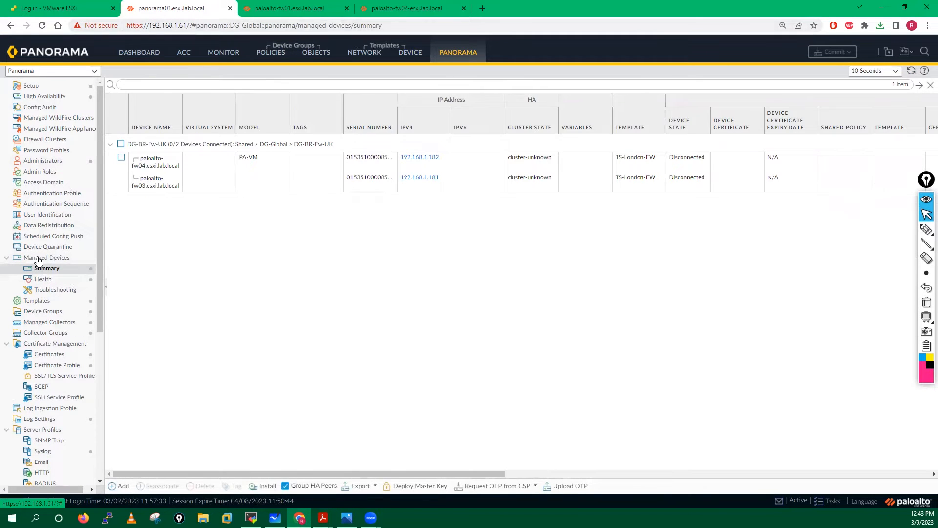
pyautogui.click(46, 270)
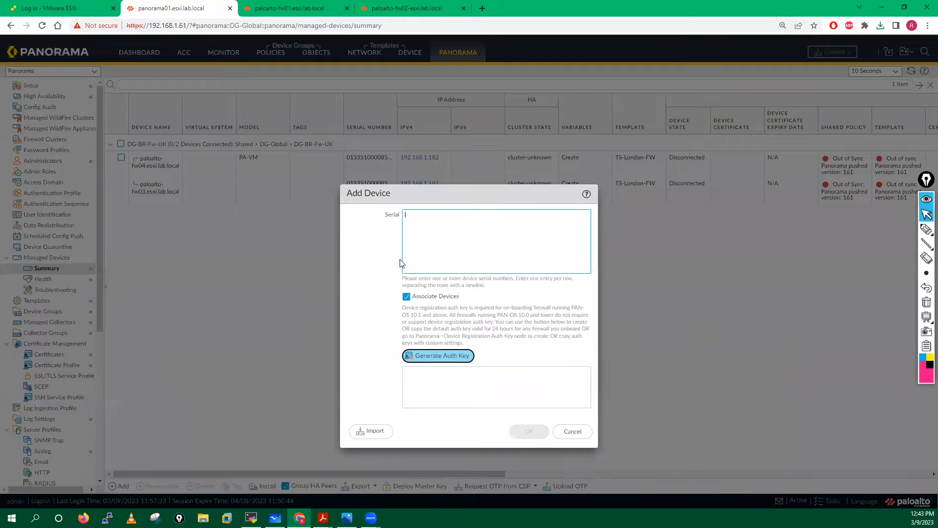
pyautogui.click(317, 6)
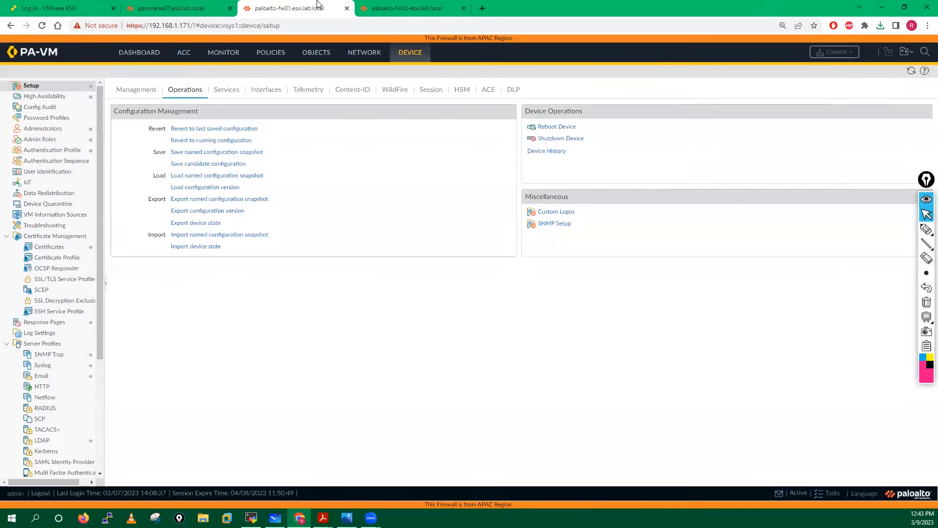
pyautogui.click(140, 55)
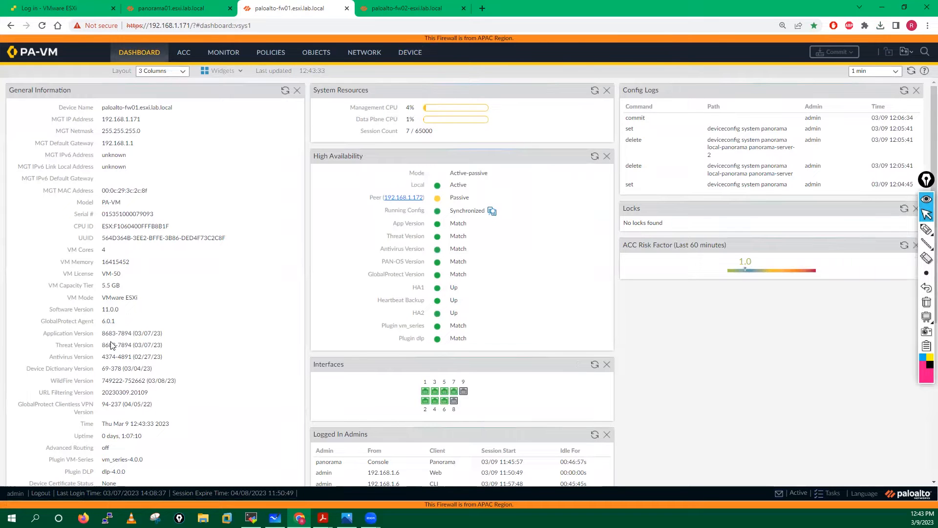
pyautogui.moveTo(103, 215); pyautogui.dragTo(155, 218)
pyautogui.hotkey('ctrl', 'c')
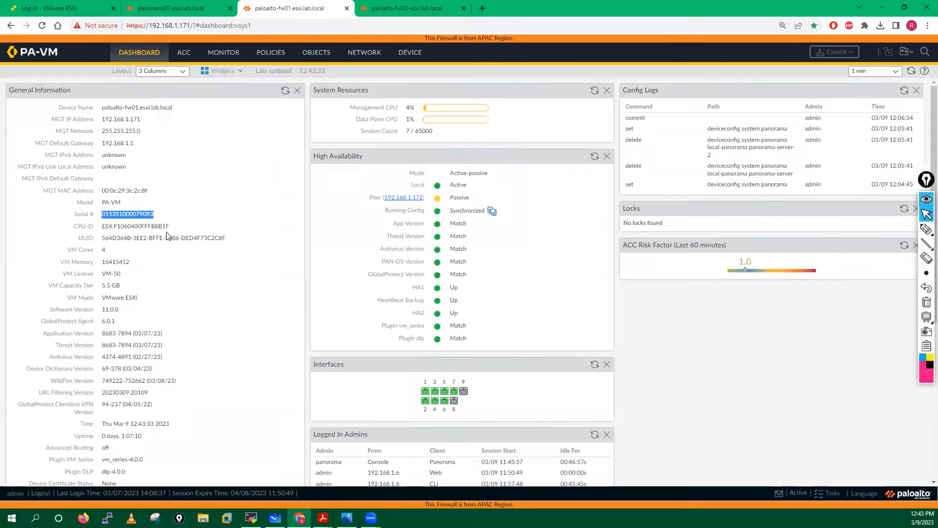
pyautogui.click(188, 7)
pyautogui.hotkey('ctrl', 'v')
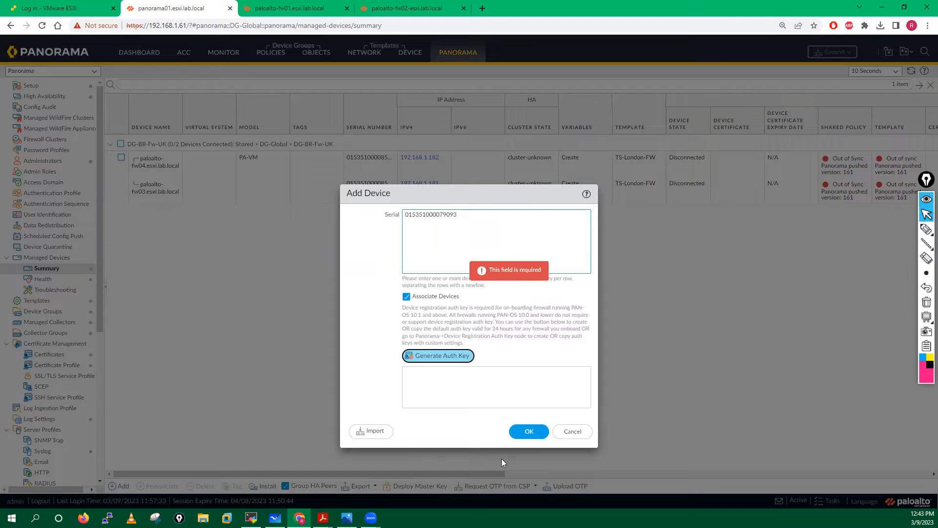
# - Generate the device's registration auth key and save a copy in a new Notepad note
pyautogui.click(430, 361)
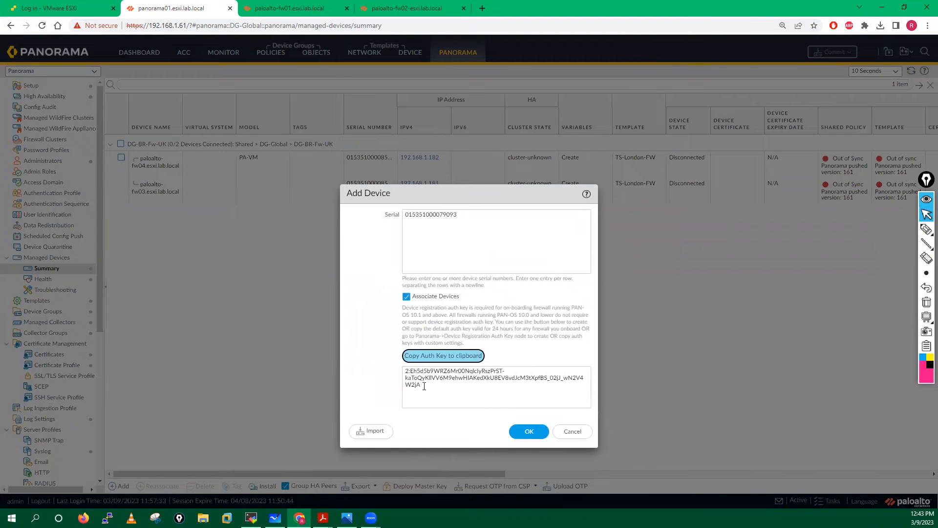
pyautogui.tripleClick(412, 377)
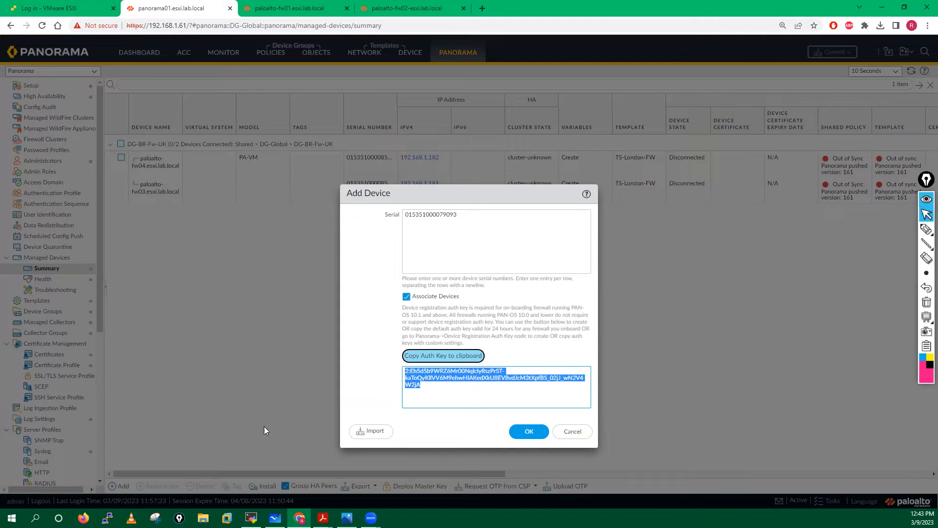
pyautogui.click(34, 518)
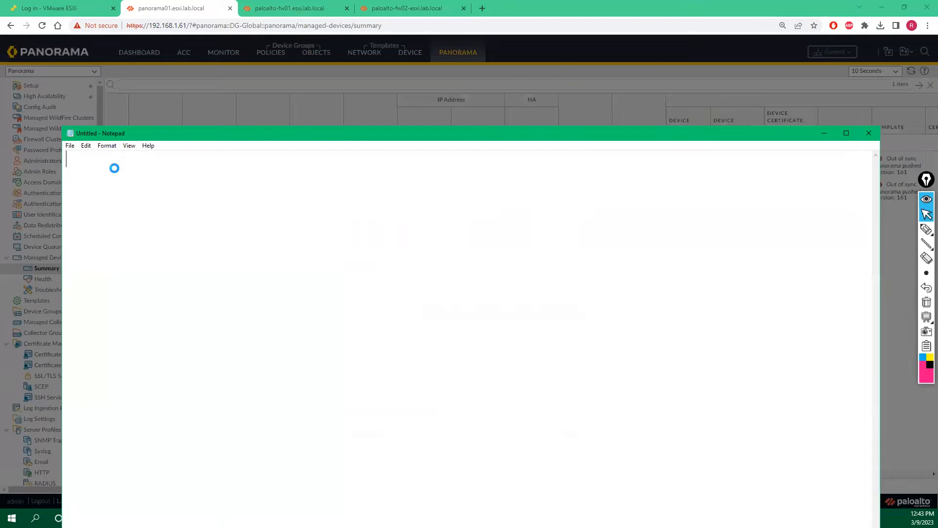
pyautogui.click(824, 133)
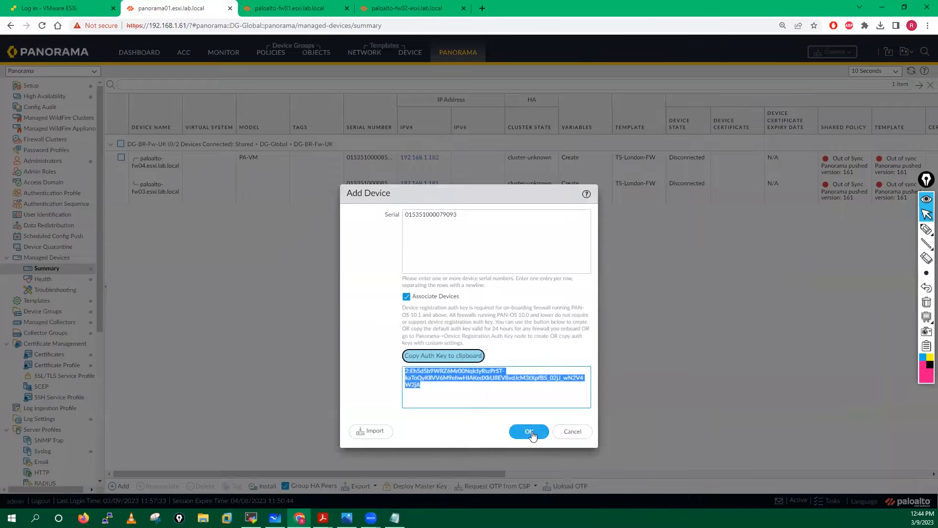
# - Confirm the new device and finish Device Association without adding any association row
pyautogui.click(531, 432)
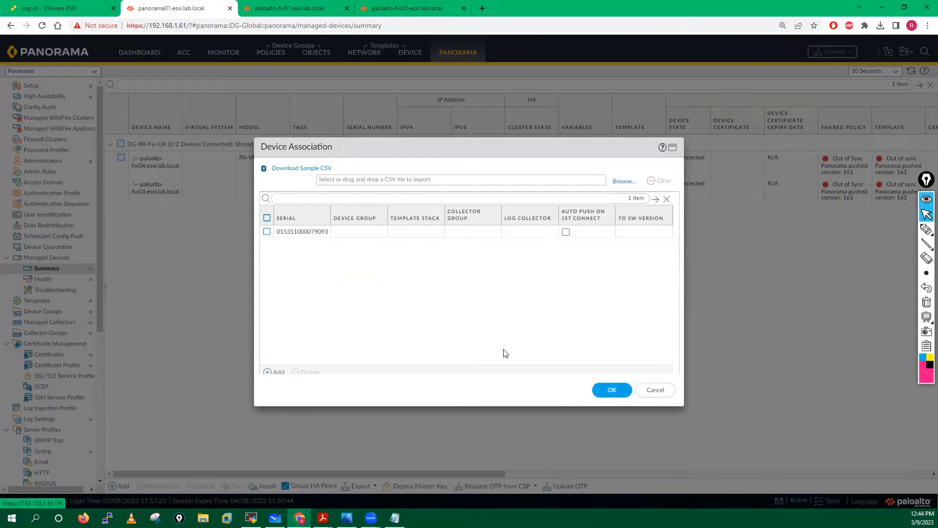
pyautogui.click(277, 373)
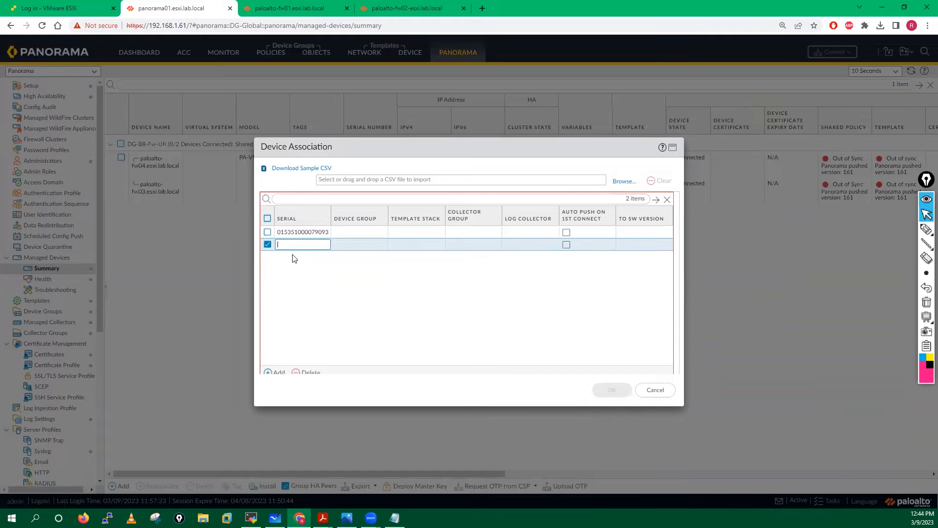
pyautogui.click(308, 374)
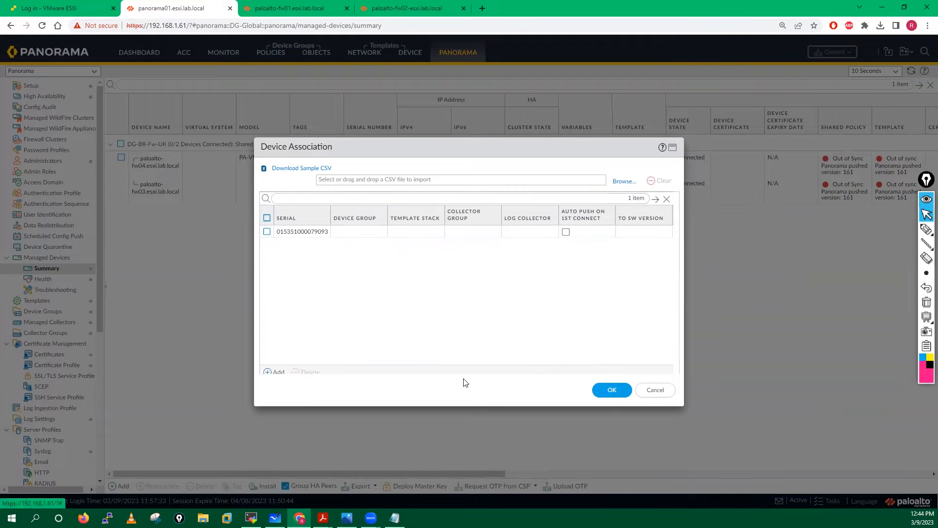
pyautogui.click(612, 390)
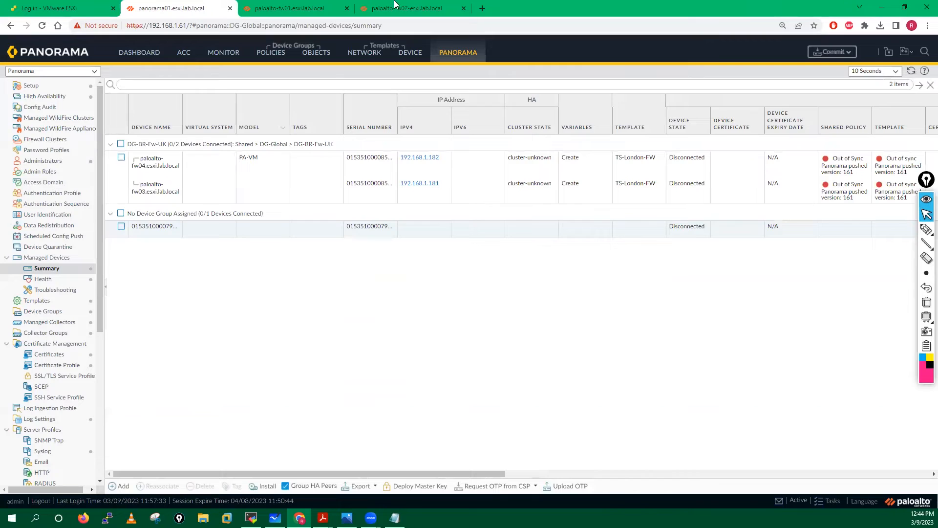
# - Copy paloalto-fw02's serial and paste it into a new managed device in Panorama
pyautogui.click(396, 6)
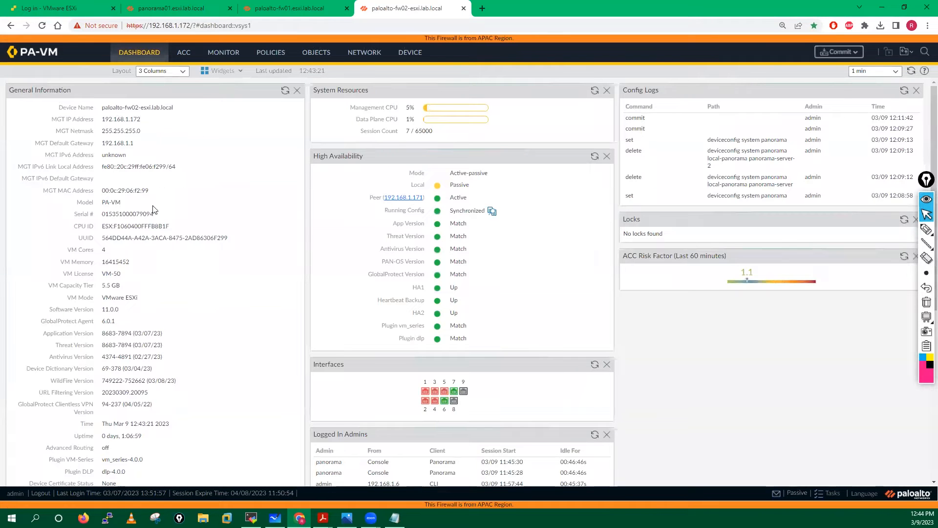
pyautogui.moveTo(101, 214); pyautogui.dragTo(162, 217)
pyautogui.moveTo(104, 216); pyautogui.dragTo(157, 218)
pyautogui.hotkey('ctrl', 'c')
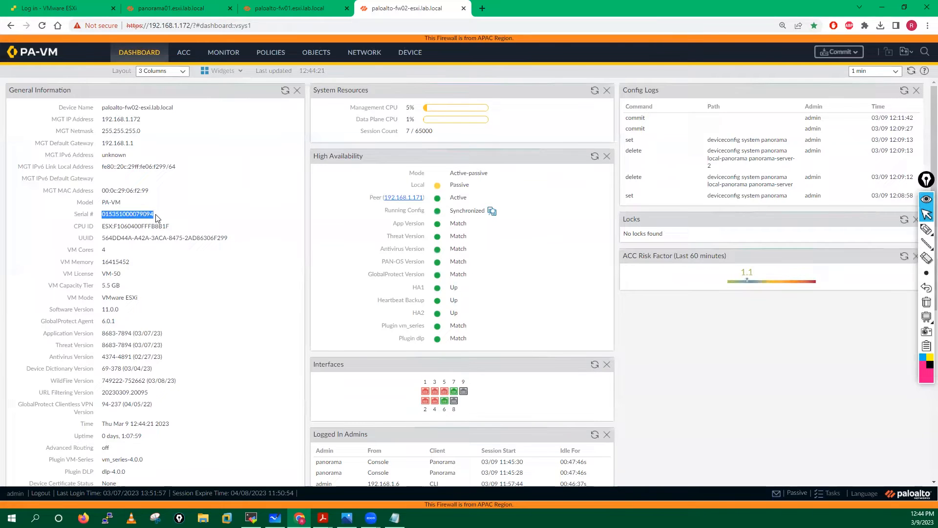
pyautogui.click(171, 8)
pyautogui.click(123, 486)
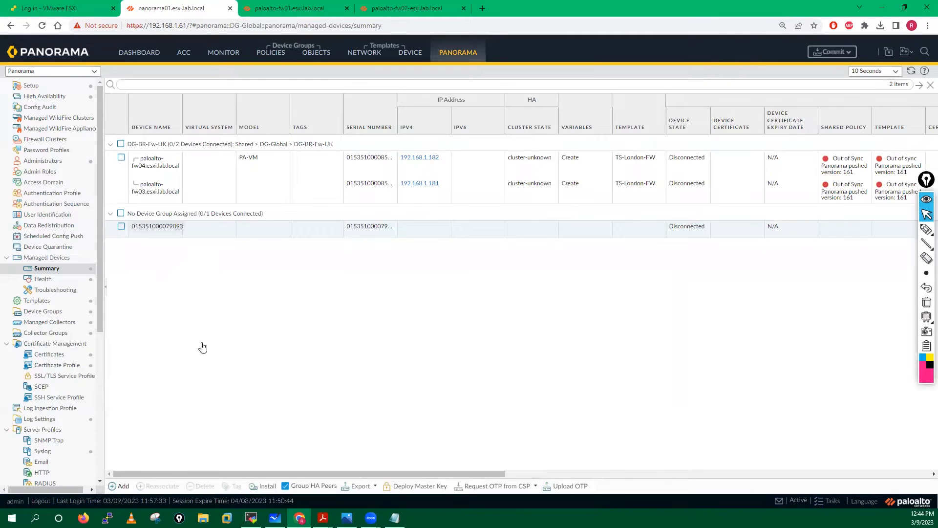
pyautogui.hotkey('ctrl', 'v')
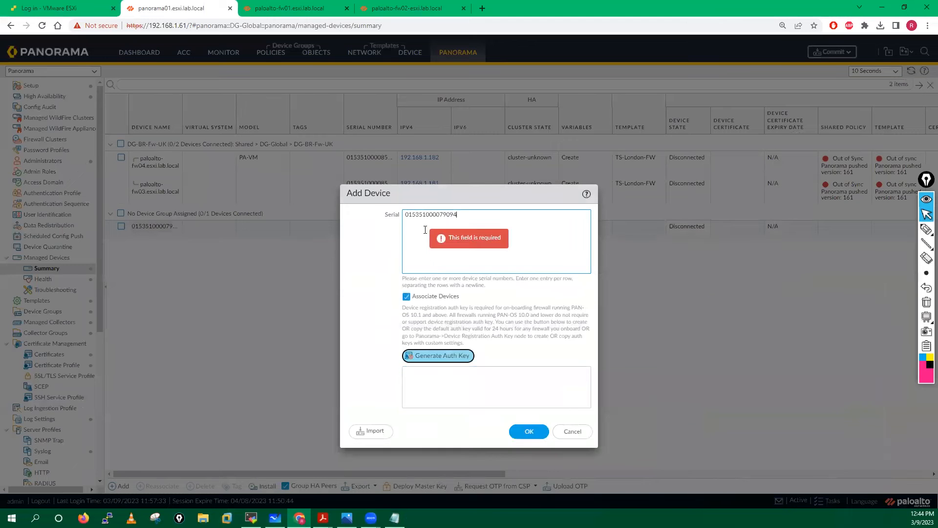
# - Generate fw02's auth key, copy it, confirm the device, and bring back Notepad
pyautogui.click(435, 356)
pyautogui.moveTo(432, 387); pyautogui.dragTo(405, 373)
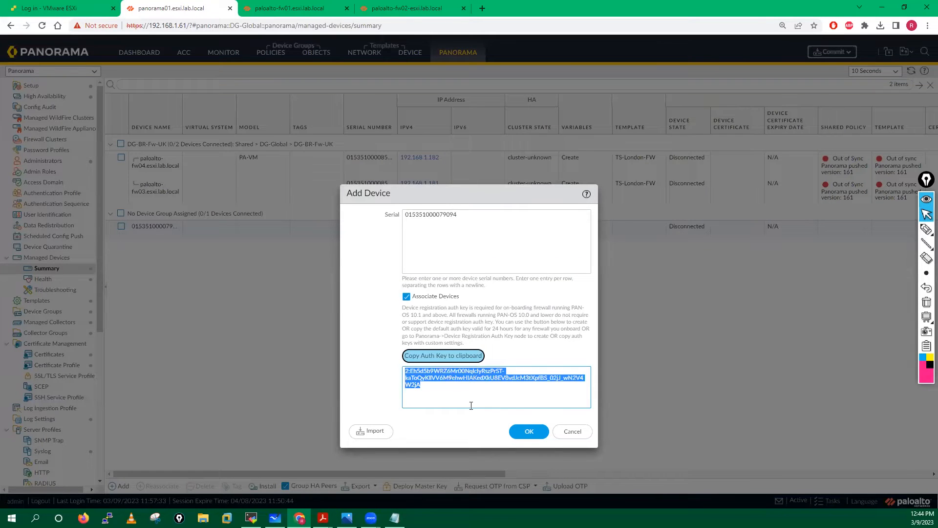
pyautogui.click(532, 437)
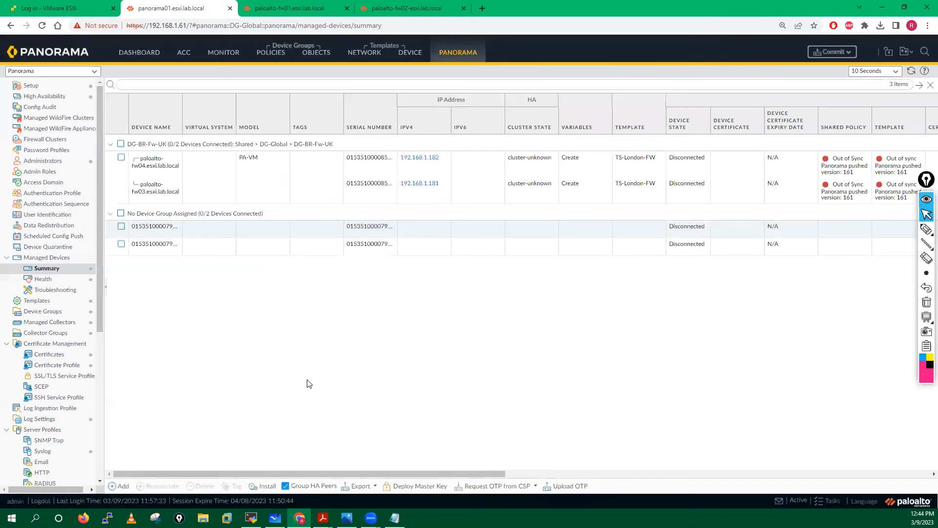
pyautogui.click(395, 518)
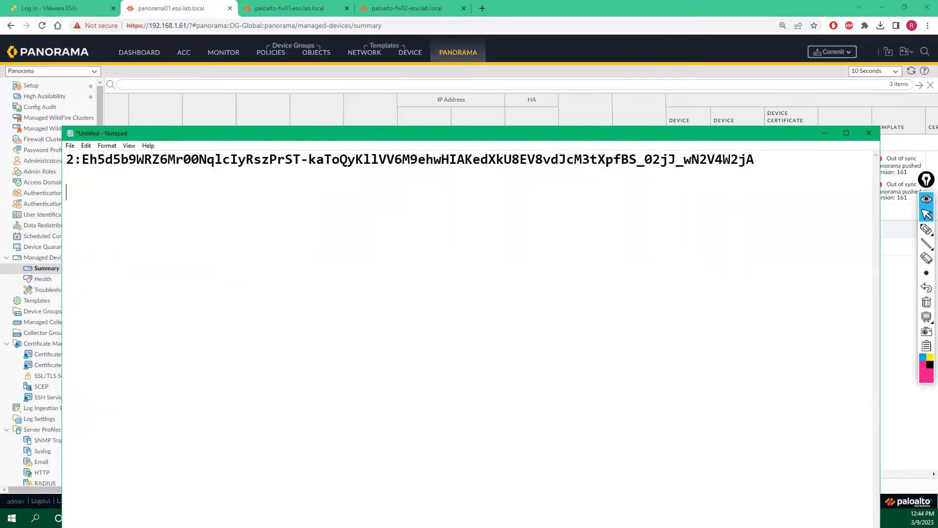
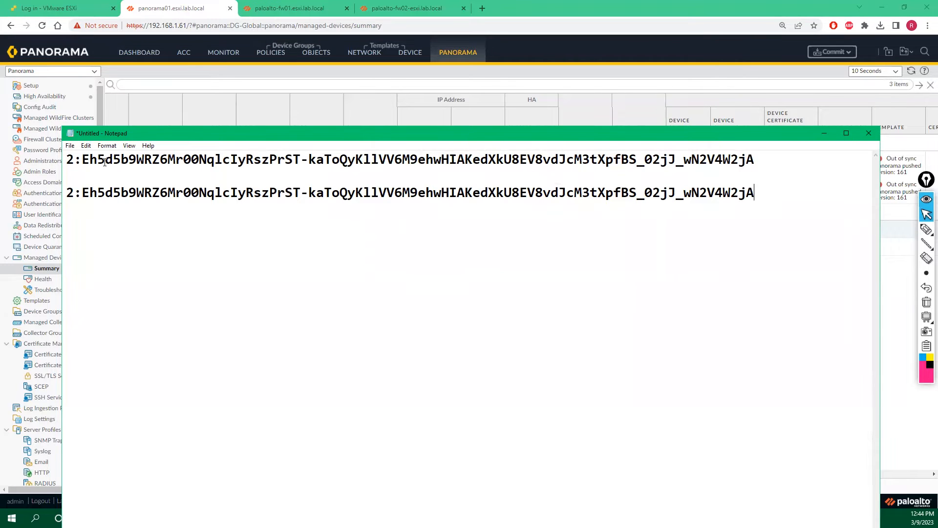
# - Paste fw02's auth key into the note and compare it with fw01's key
pyautogui.moveTo(82, 162); pyautogui.dragTo(755, 165)
pyautogui.click(723, 234)
pyautogui.click(821, 136)
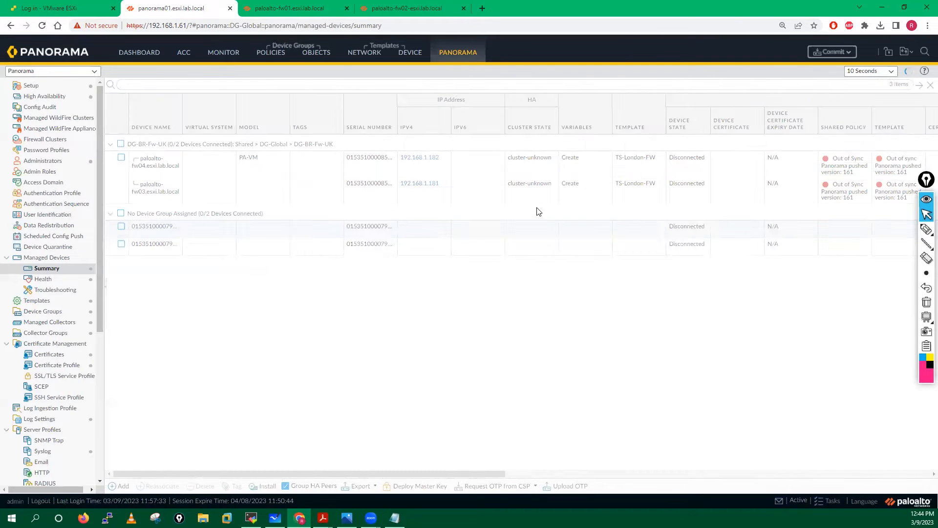
# - Commit the pending changes to Panorama, then bring up the PDF guide
pyautogui.click(836, 52)
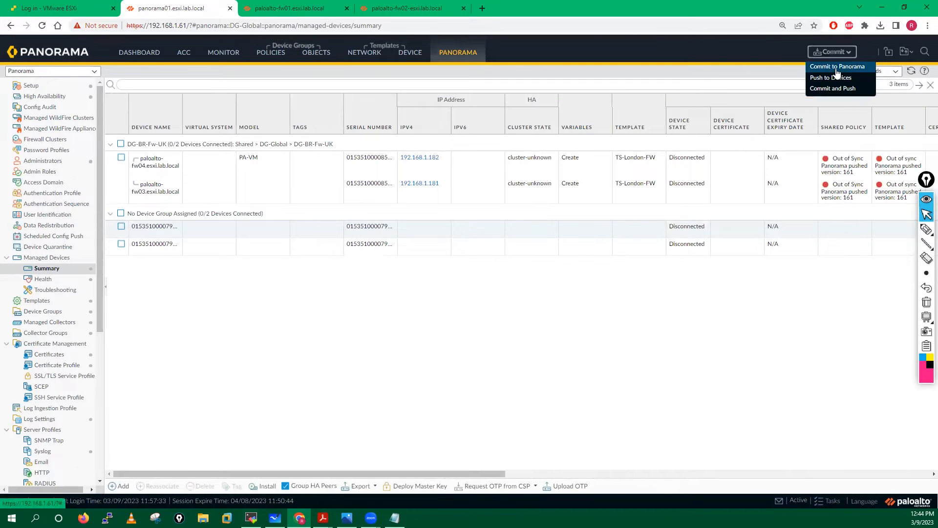
pyautogui.click(837, 68)
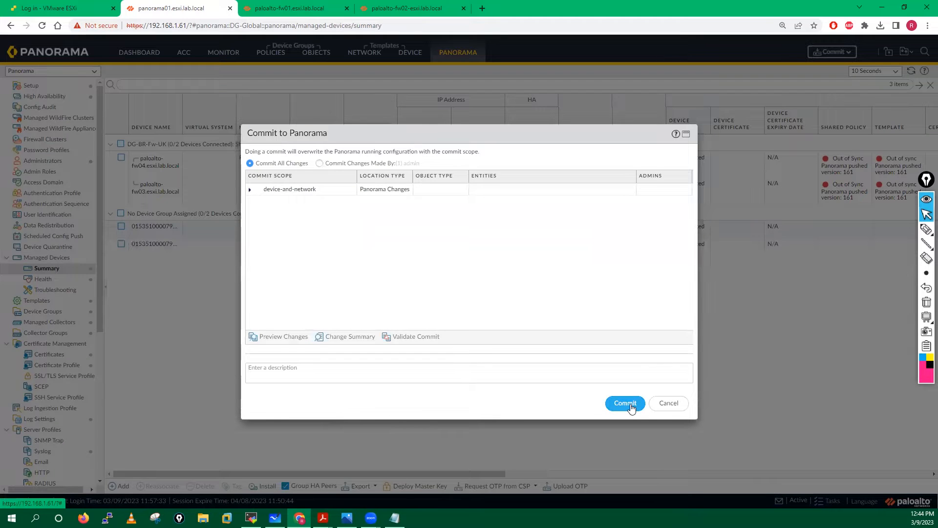
pyautogui.click(625, 403)
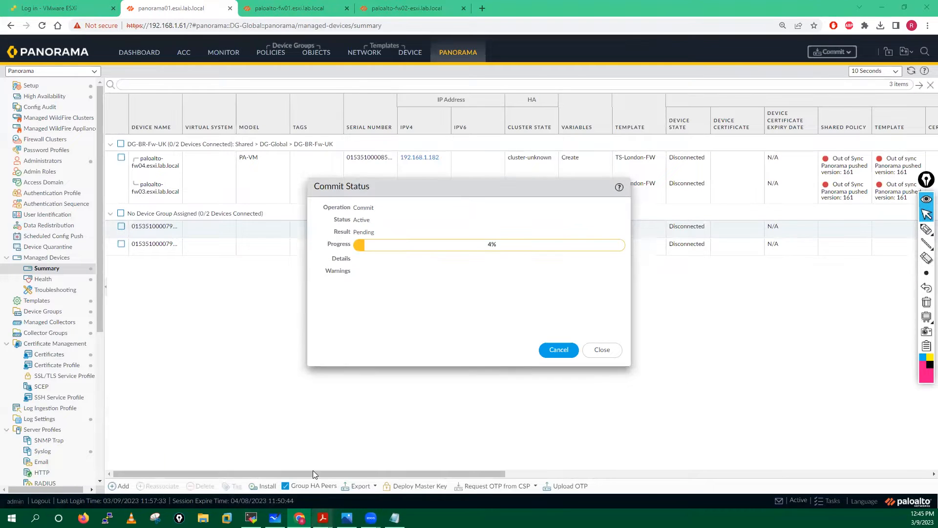
pyautogui.click(323, 517)
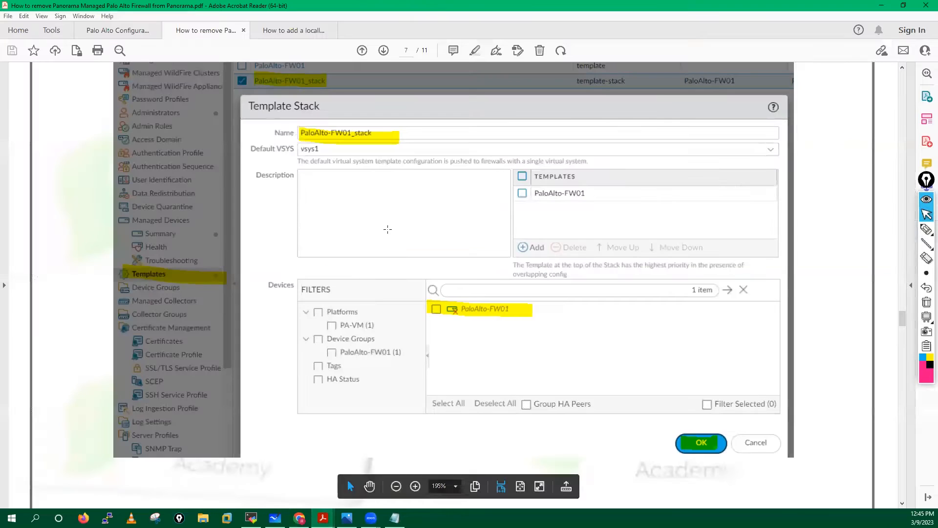
# - Read the guide's step 3 on entering Panorama server IPs in Panorama Settings, then minimize Acrobat
pyautogui.click(299, 31)
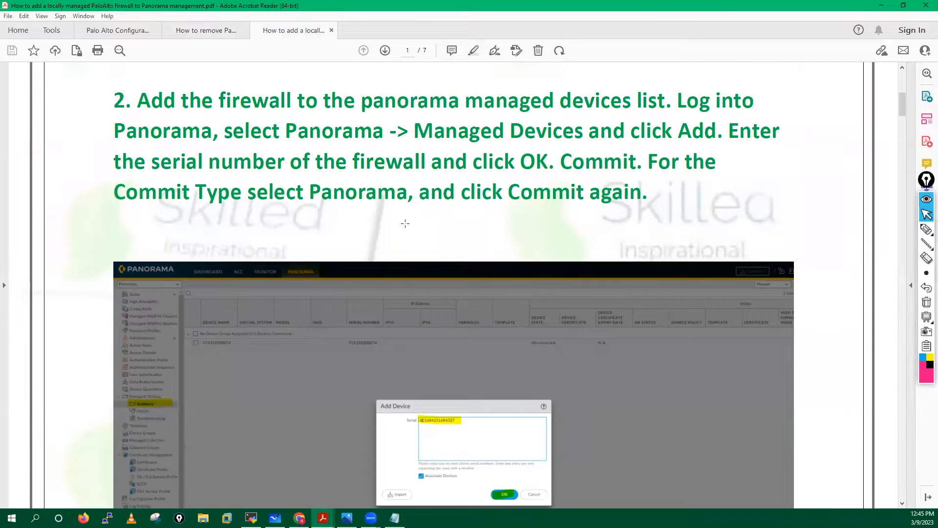
pyautogui.scroll(-6, 405, 223)
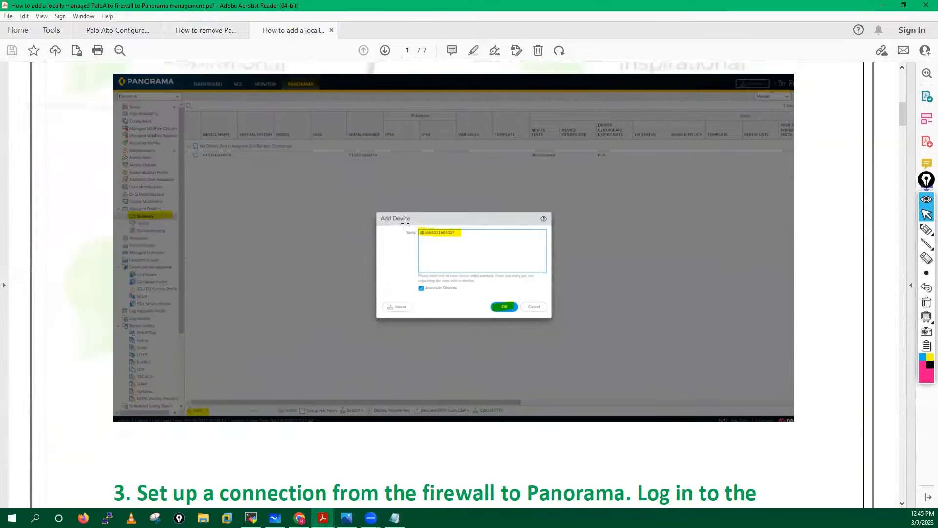
pyautogui.scroll(-3, 405, 223)
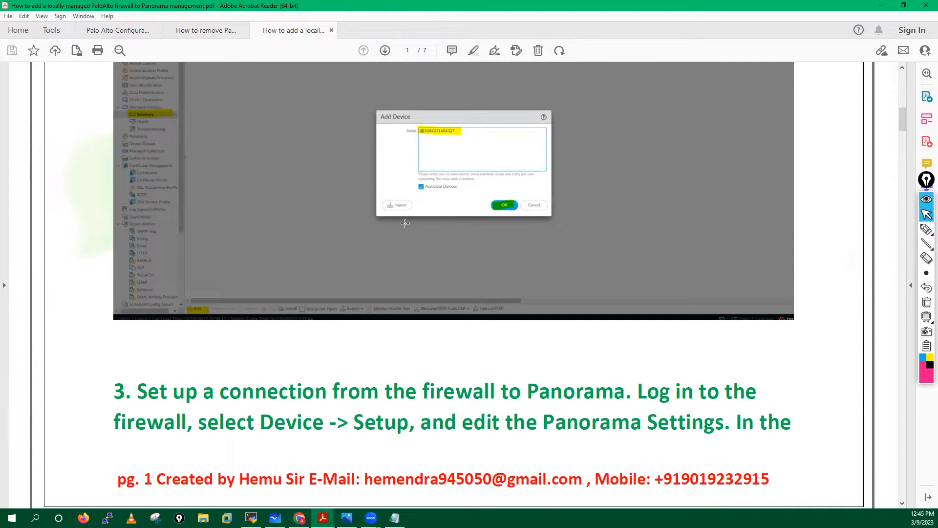
pyautogui.scroll(-1, 405, 223)
pyautogui.scroll(1, 405, 223)
pyautogui.scroll(-5, 405, 223)
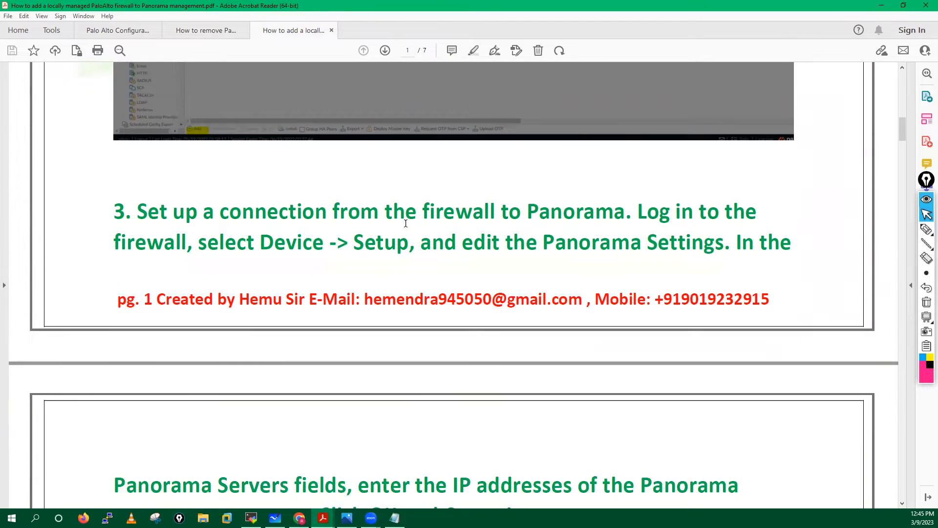
pyautogui.scroll(-2, 406, 223)
pyautogui.scroll(-1, 406, 223)
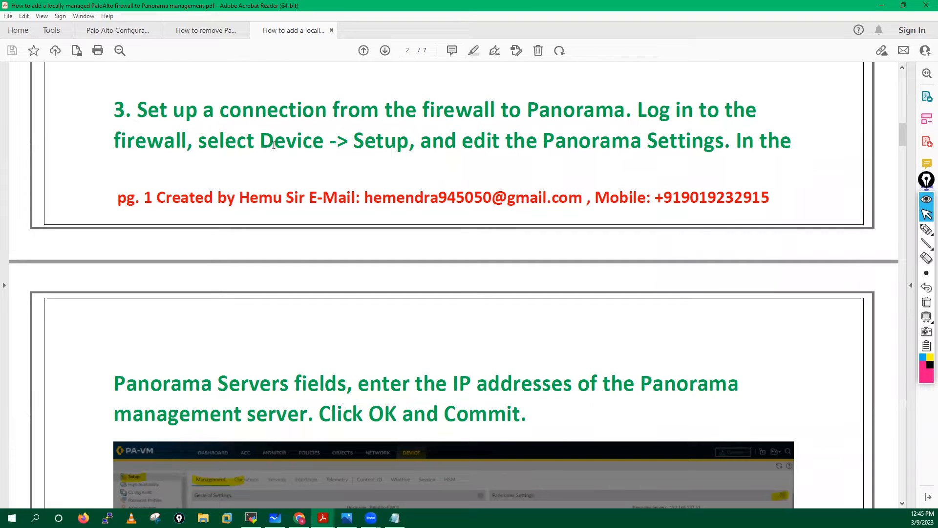
pyautogui.moveTo(260, 143); pyautogui.dragTo(725, 143)
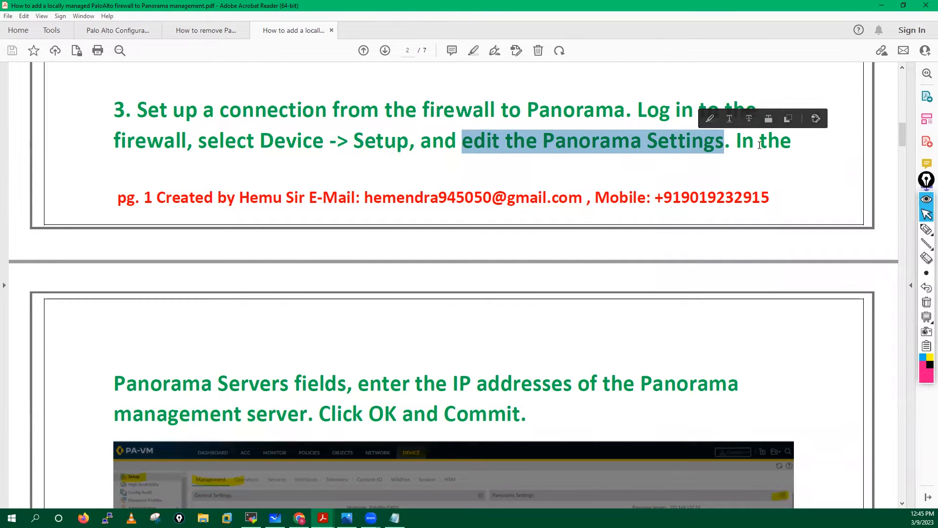
pyautogui.scroll(-3, 171, 230)
pyautogui.scroll(-2, 360, 335)
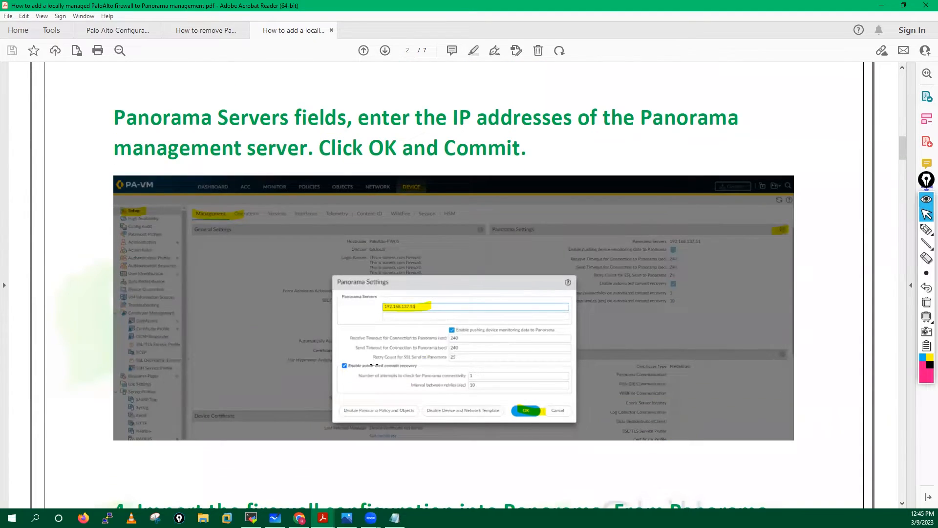
pyautogui.click(882, 5)
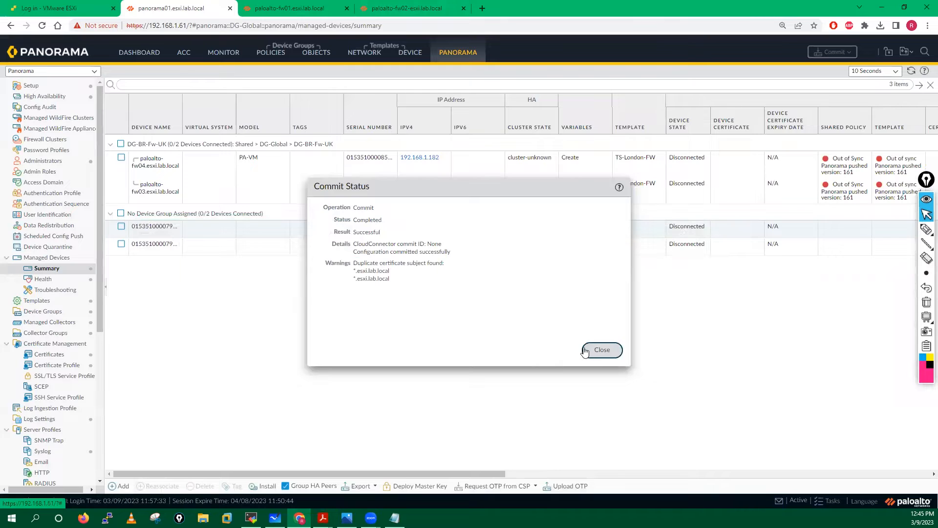
# - Close Commit Status and open fw01's Panorama Settings under Device > Setup > Management
pyautogui.click(601, 350)
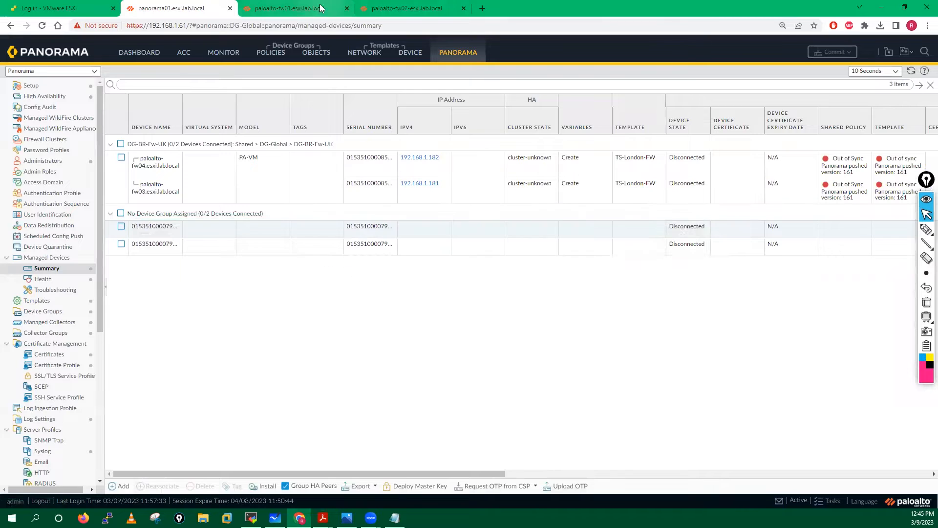
pyautogui.click(303, 7)
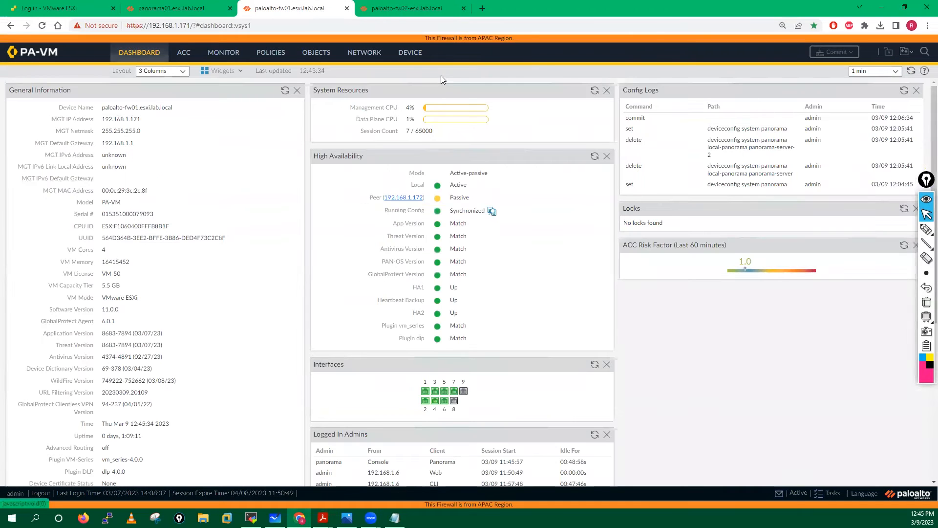
pyautogui.click(409, 55)
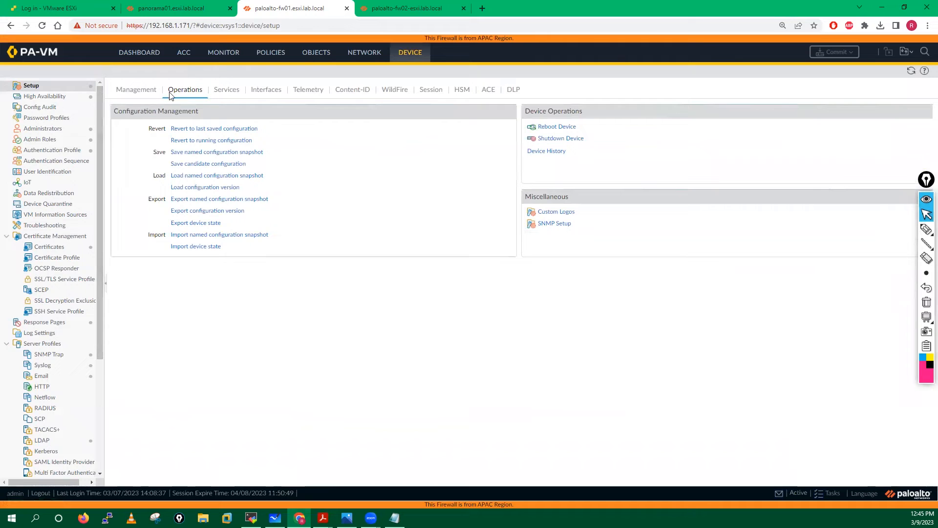
pyautogui.click(125, 92)
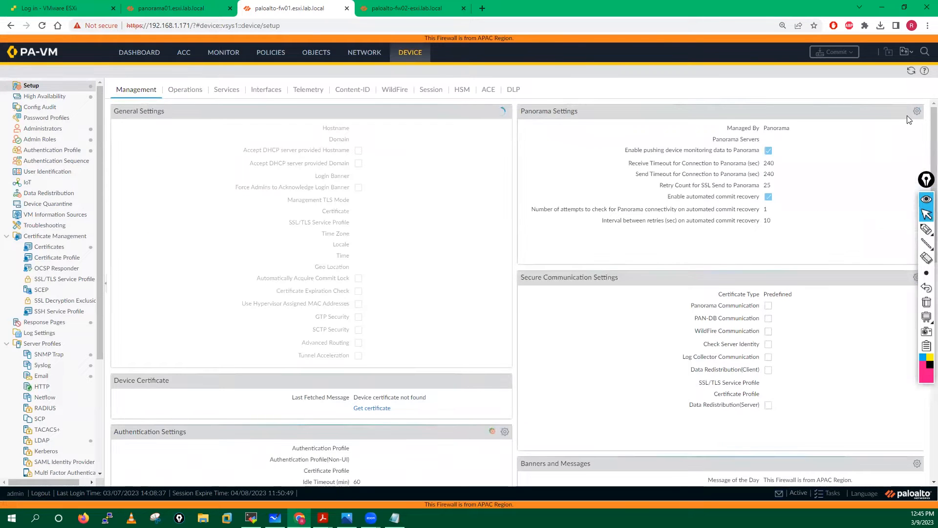
pyautogui.click(916, 113)
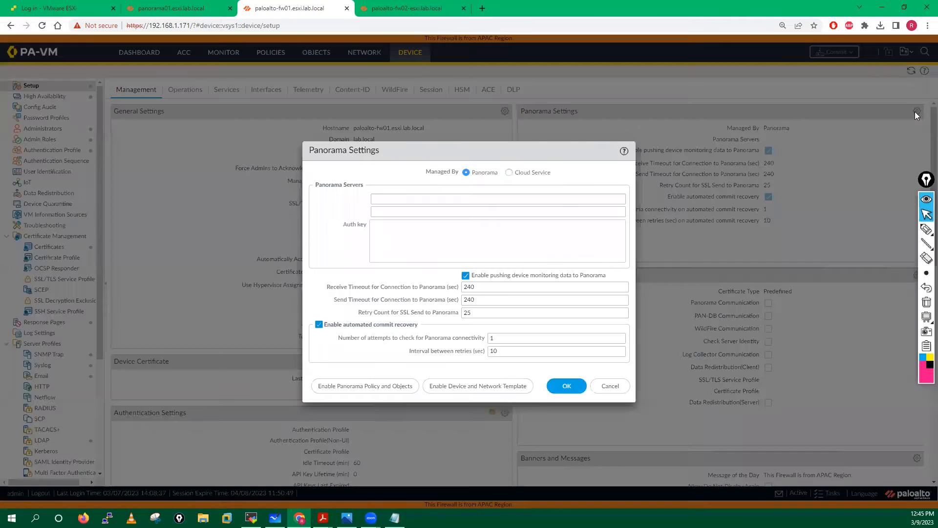
# - Enter Panorama servers 192.168.1.61 and 192.168.1.62, then bring up the auth key in Notepad
pyautogui.click(401, 199)
pyautogui.write('192.168.1.61')
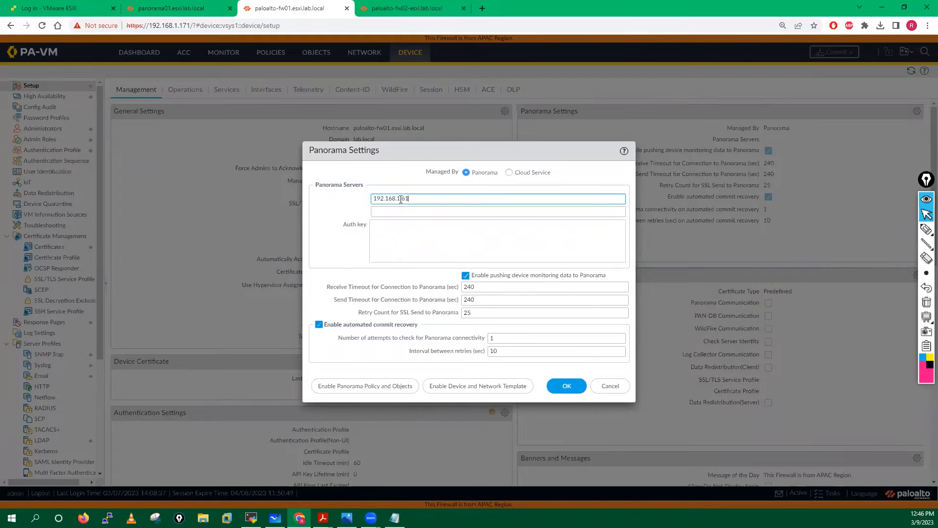
pyautogui.click(389, 213)
pyautogui.write('192.168.1.62')
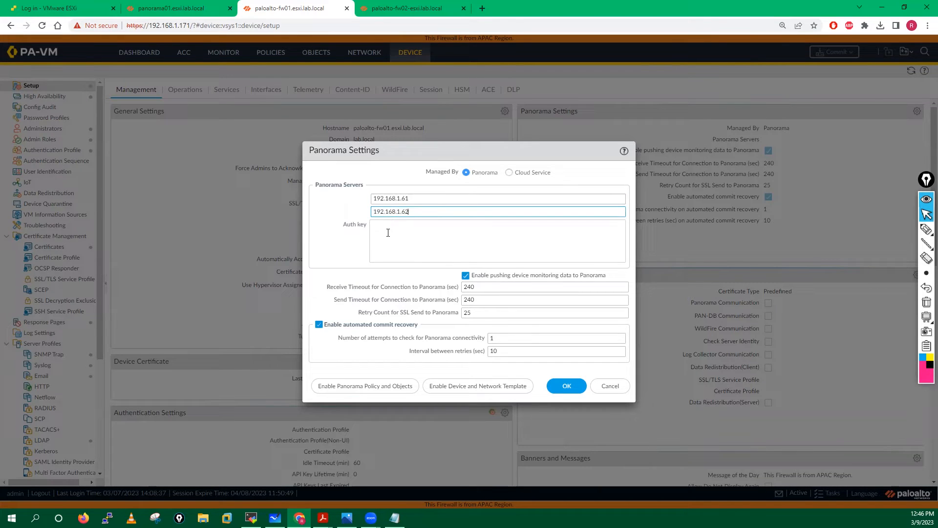
pyautogui.click(388, 233)
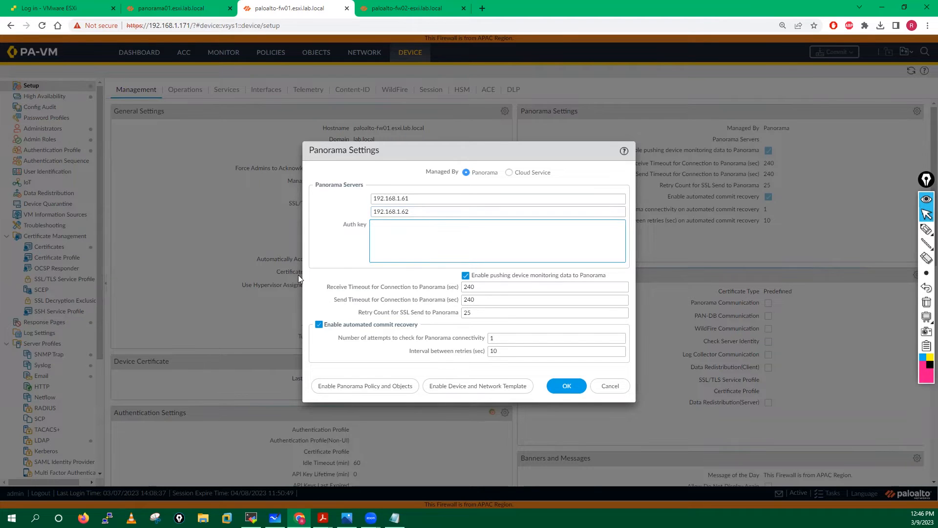
pyautogui.click(394, 517)
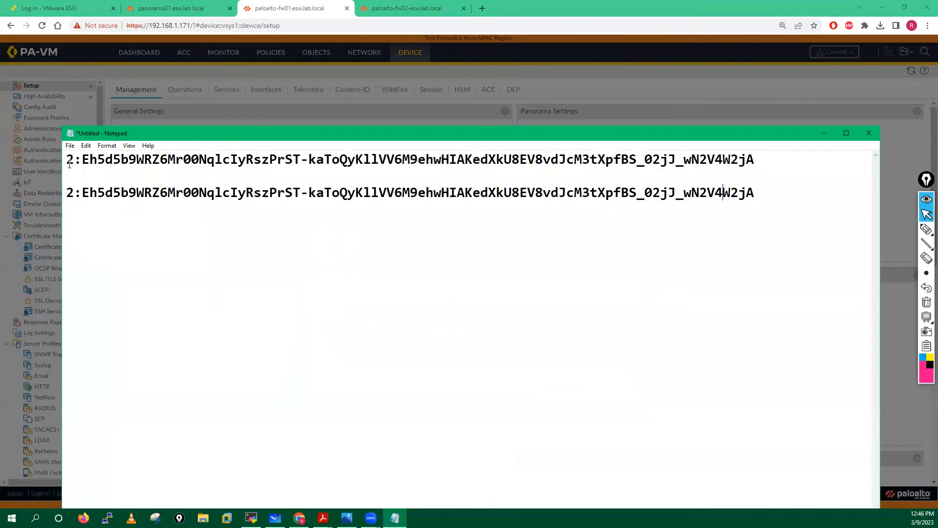
# - Copy the auth key from Notepad and paste it into fw01's Panorama Settings Auth Key field
pyautogui.moveTo(66, 161); pyautogui.dragTo(760, 165)
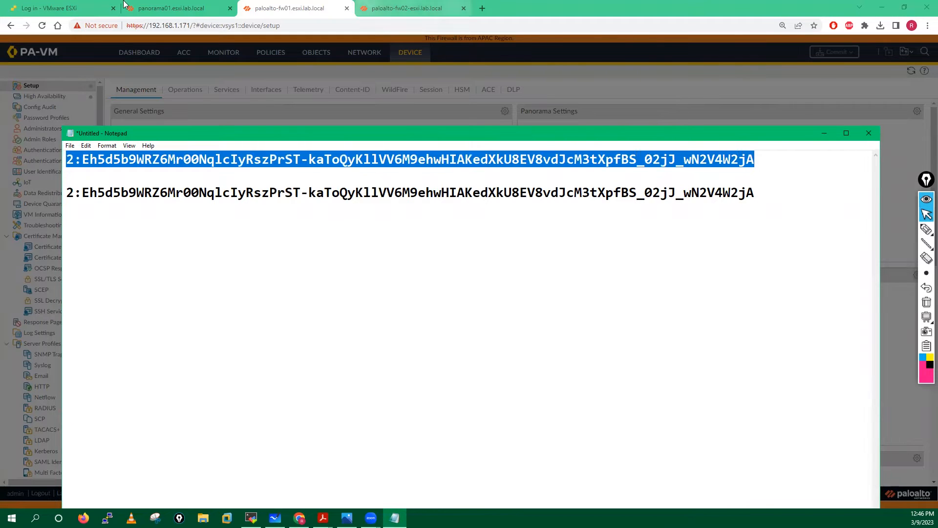
pyautogui.click(161, 7)
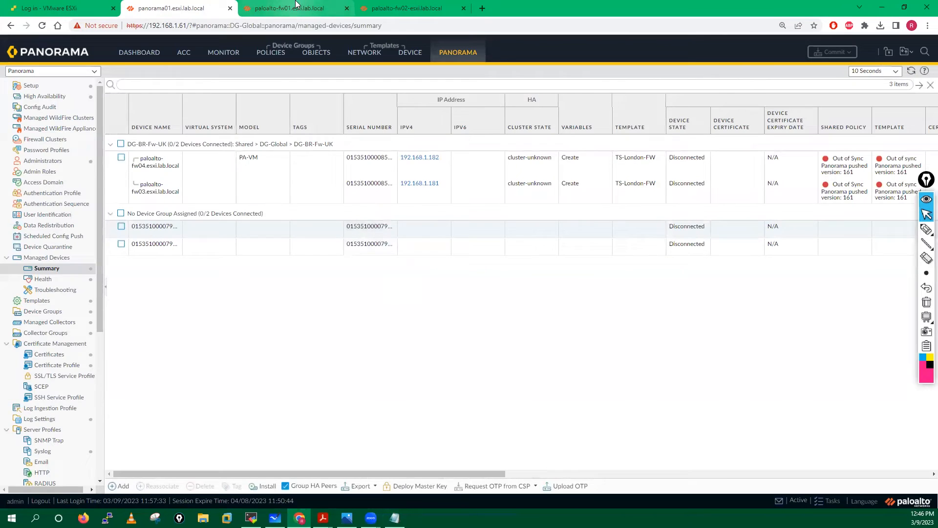
pyautogui.click(295, 4)
pyautogui.hotkey('ctrl', 'v')
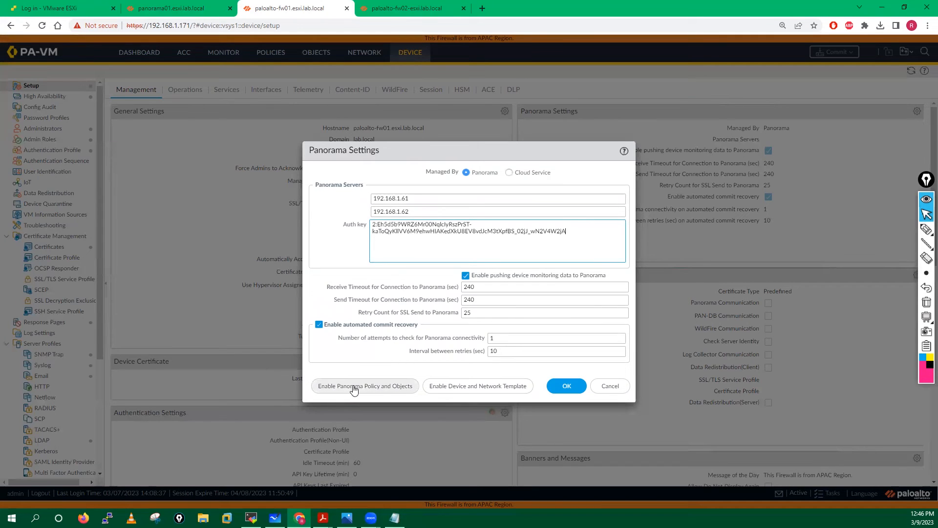
# - Enable Panorama Policy and Objects and Device and Network Template, confirming each, and save the settings
pyautogui.click(393, 389)
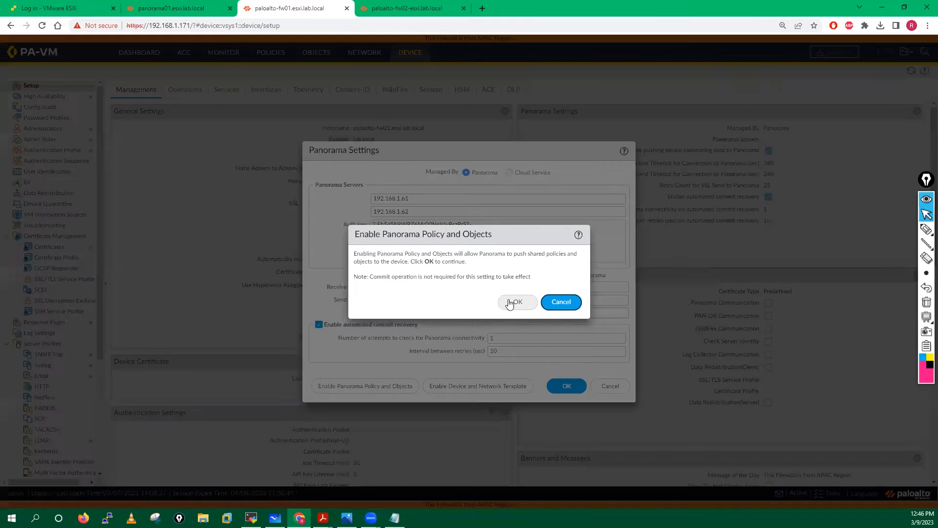
pyautogui.click(517, 303)
pyautogui.click(469, 385)
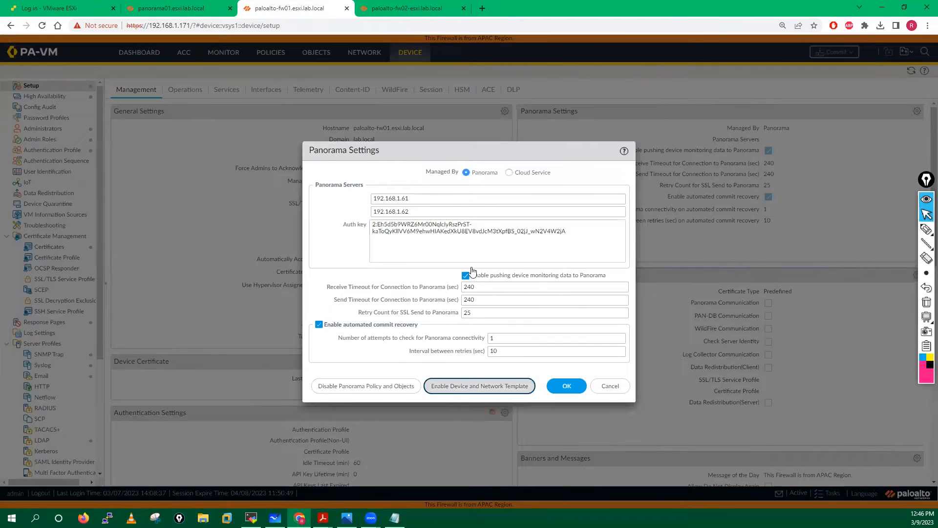
pyautogui.click(525, 301)
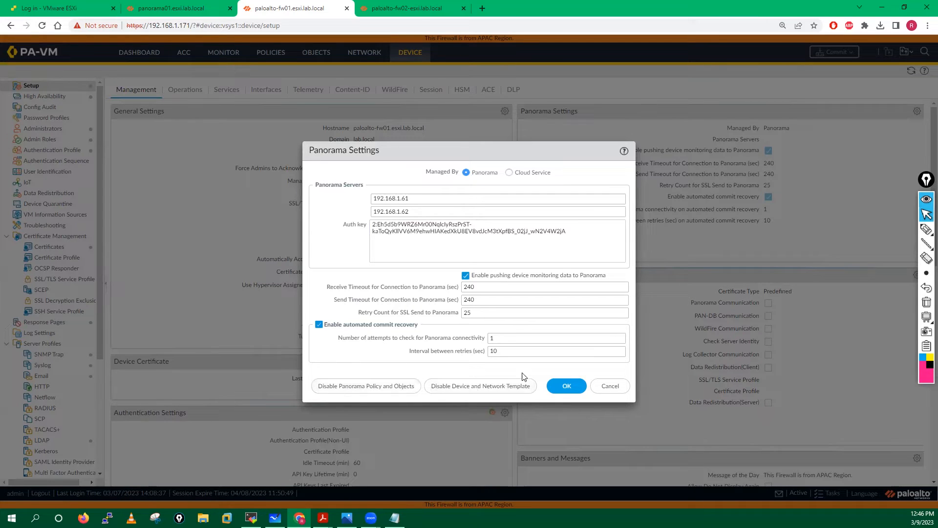
pyautogui.click(559, 384)
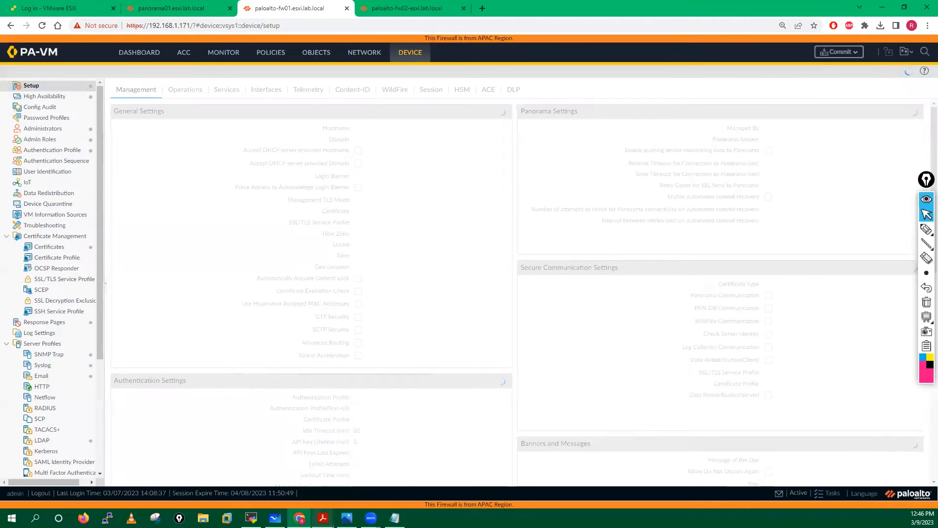
# - Scroll the guide on adding a locally managed firewall to the end of step 3 and start of step 4
pyautogui.click(313, 445)
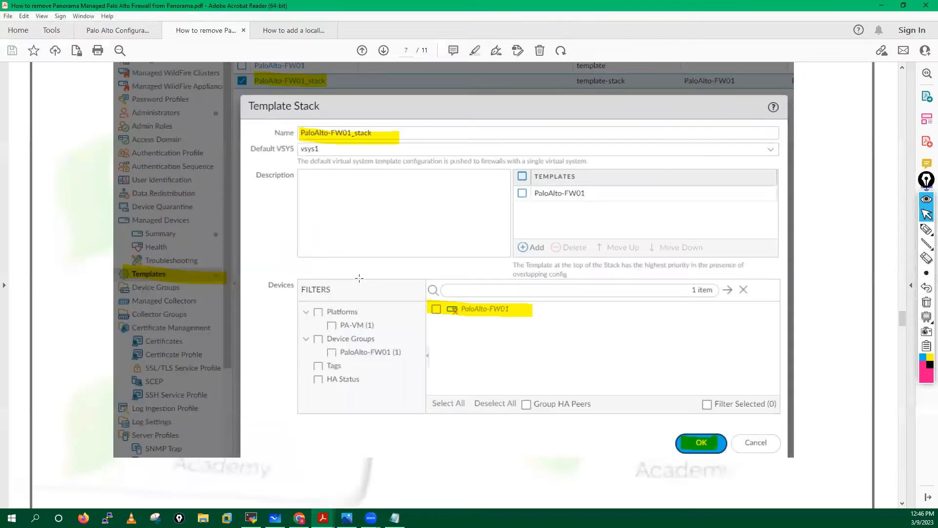
pyautogui.scroll(1, 354, 219)
pyautogui.click(291, 32)
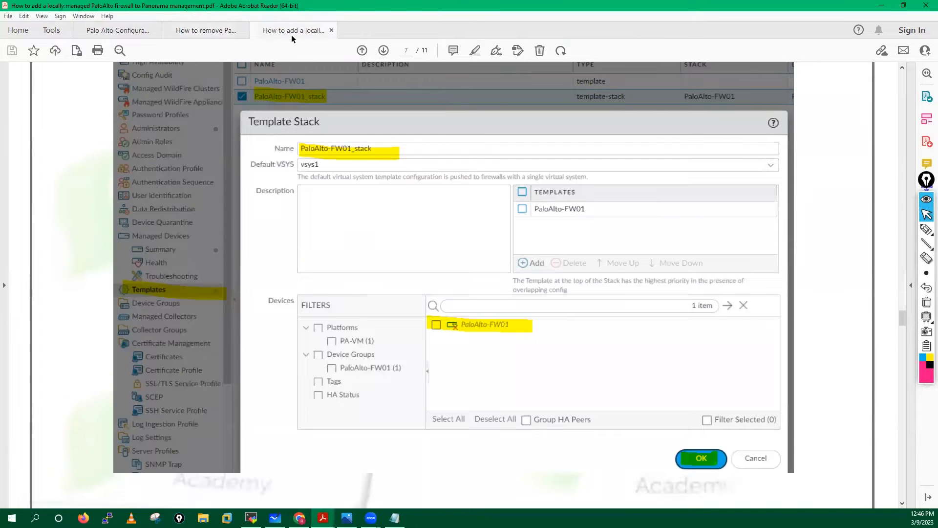
pyautogui.scroll(-3, 372, 284)
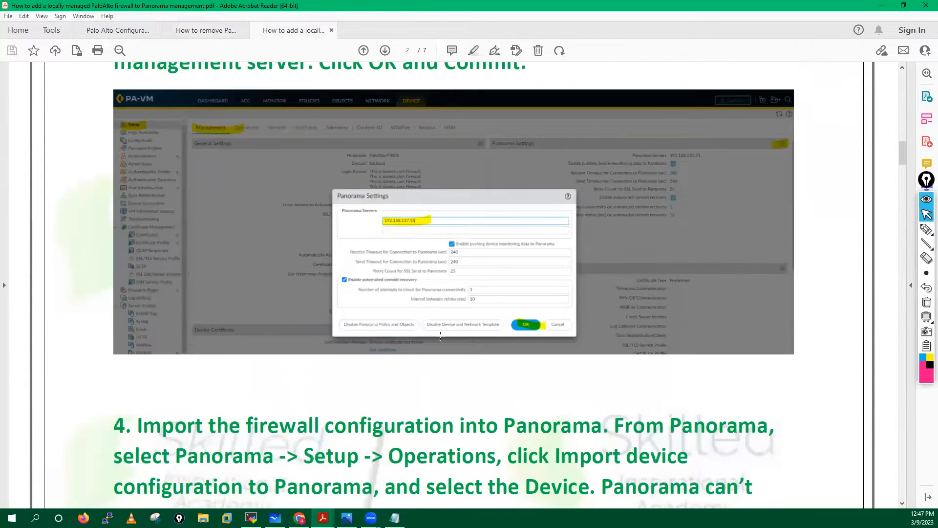
pyautogui.scroll(4, 441, 336)
pyautogui.scroll(-3, 420, 308)
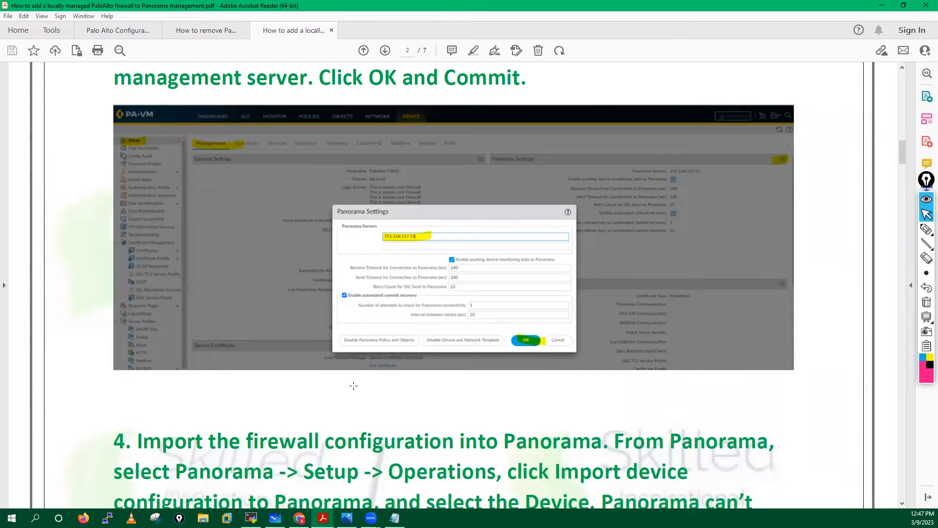
pyautogui.click(299, 518)
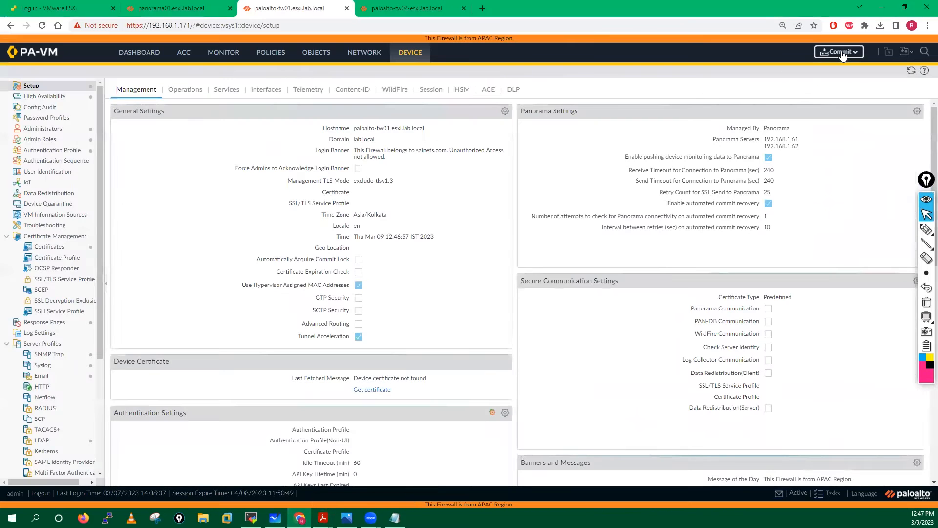
# - Launch the commit of fw01's Panorama settings changes
pyautogui.click(842, 52)
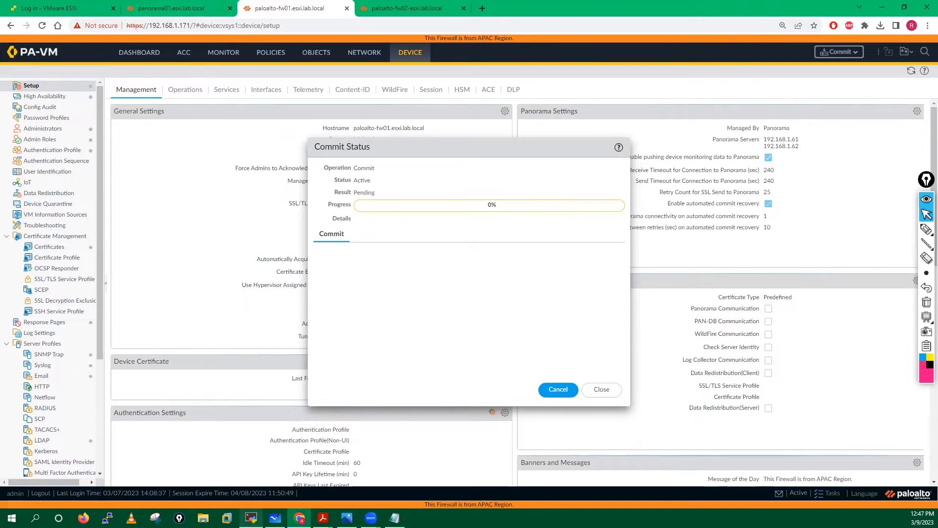
pyautogui.click(251, 517)
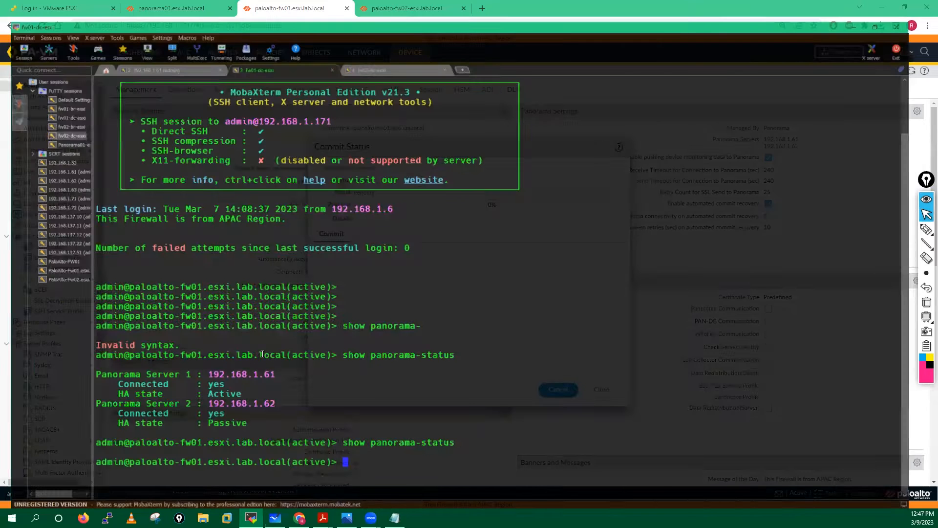
# - Run 'show devices all' on Panorama 192.168.1.61 and review each device's Connected line
pyautogui.press('Return')
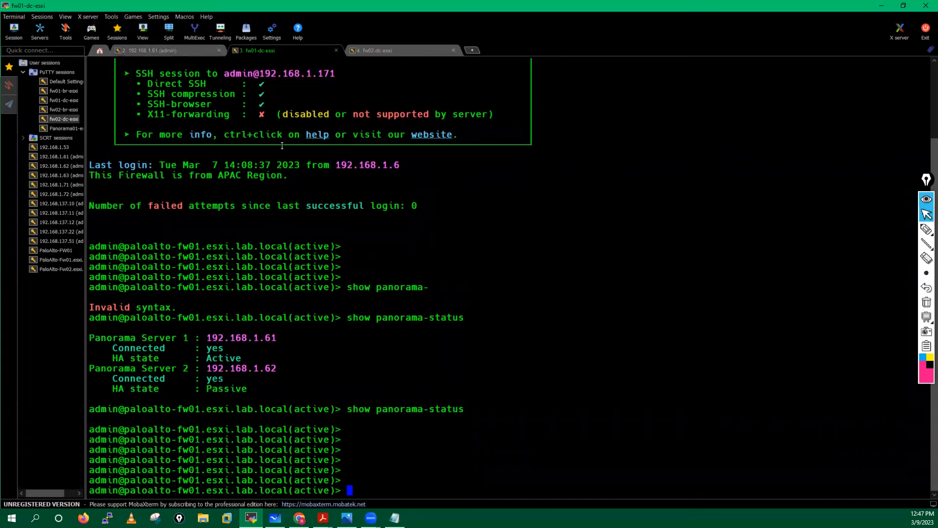
pyautogui.click(151, 55)
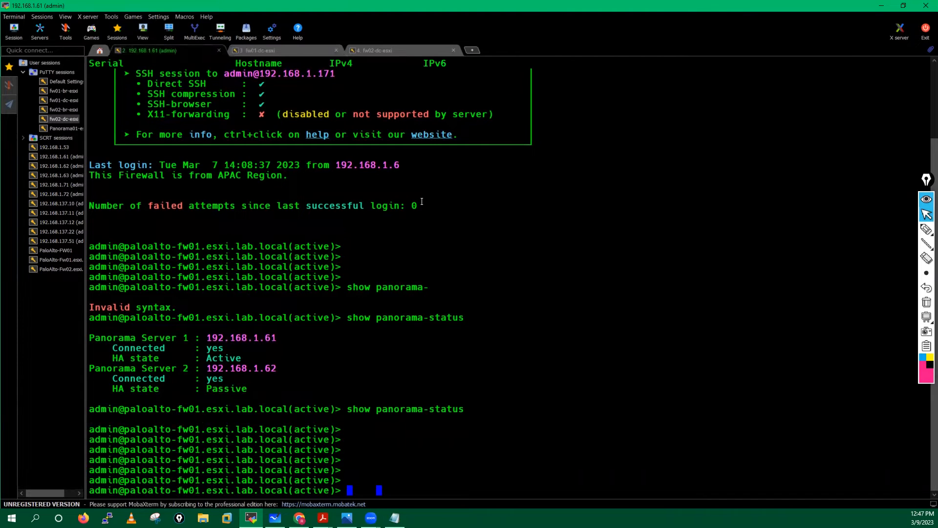
pyautogui.write('show ')
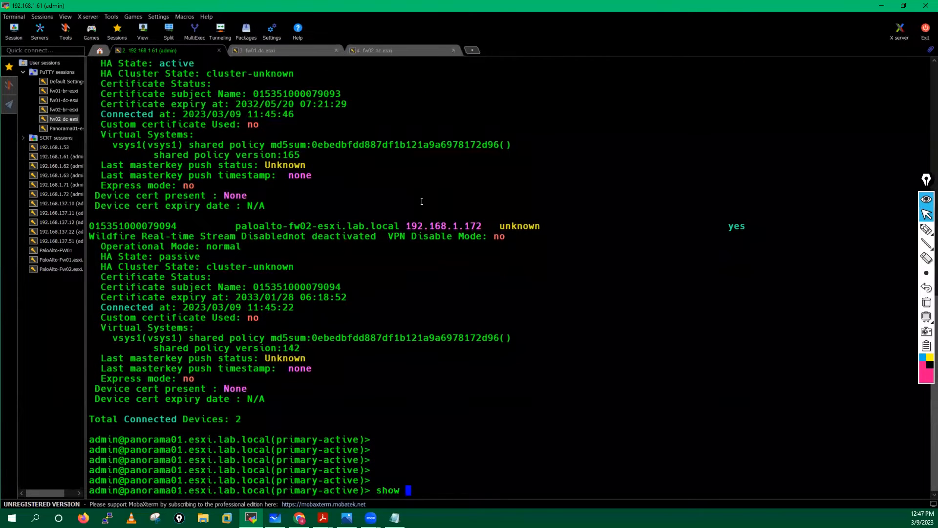
pyautogui.write('device')
pyautogui.press('Tab')
pyautogui.write('s all')
pyautogui.press('Return')
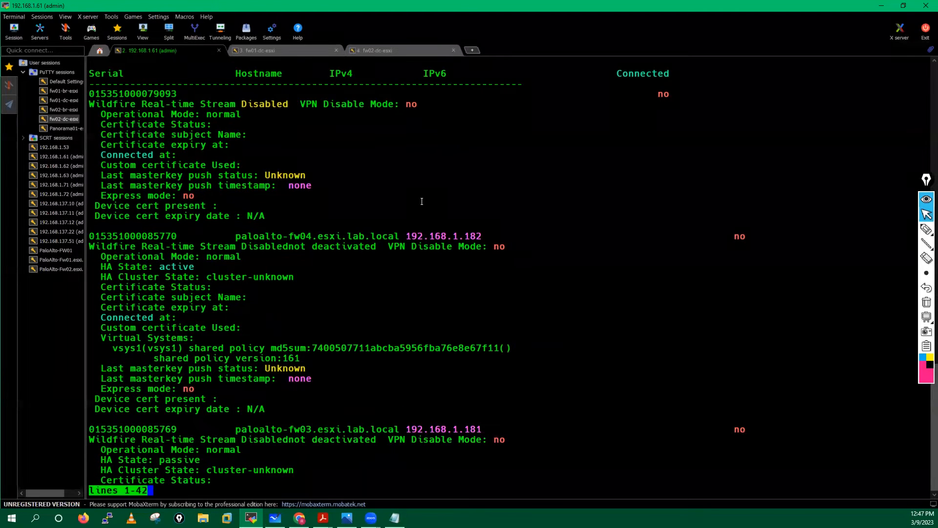
pyautogui.tripleClick(110, 152)
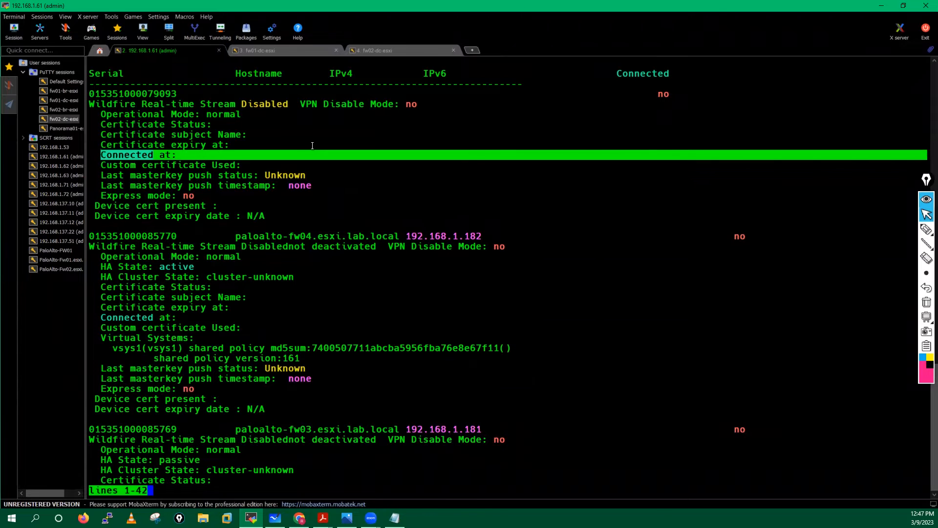
pyautogui.tripleClick(151, 318)
pyautogui.press('space')
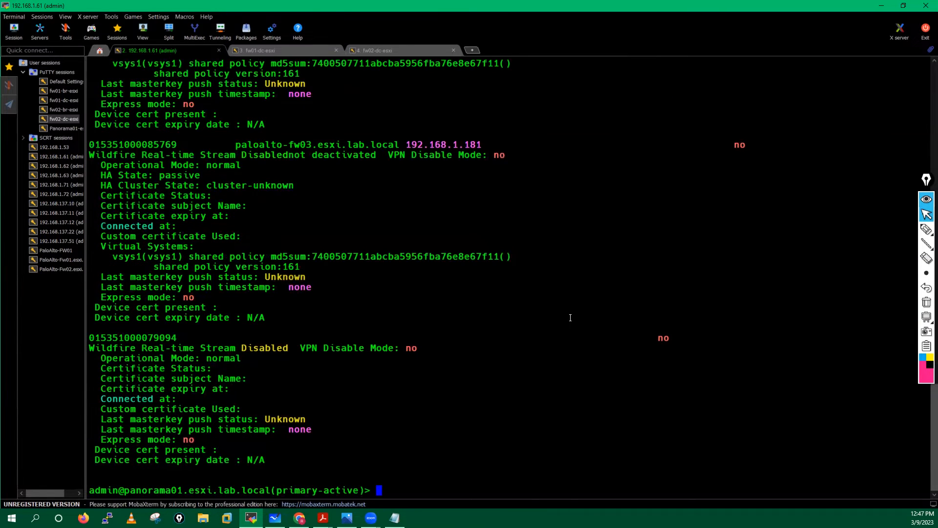
pyautogui.press('Return')
pyautogui.press('Return')
# - Rerun show panorama-status in the fw01 session to recheck its Panorama server connections
pyautogui.click(287, 48)
pyautogui.press('Up')
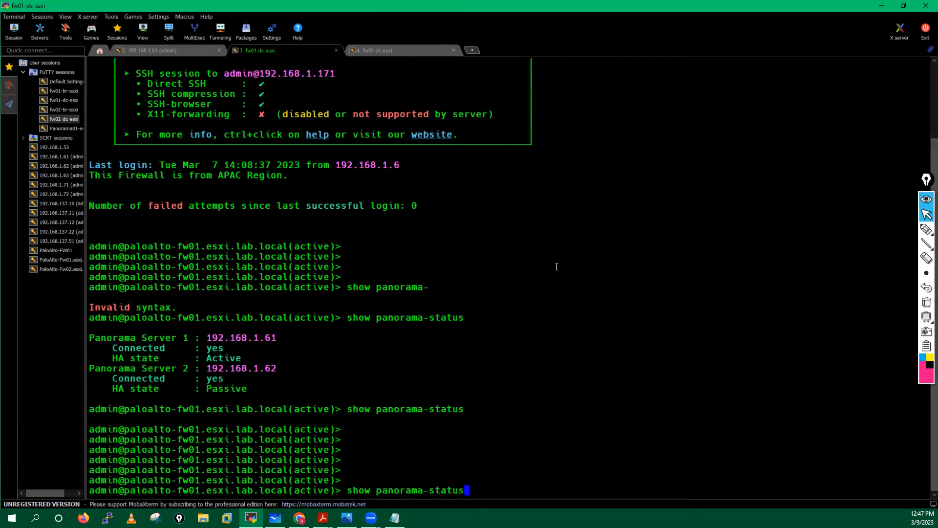
pyautogui.press('Return')
pyautogui.press('Return')
pyautogui.press('Return')
pyautogui.press('Return')
pyautogui.press('Return')
pyautogui.press('Return')
pyautogui.press('Up')
pyautogui.press('Return')
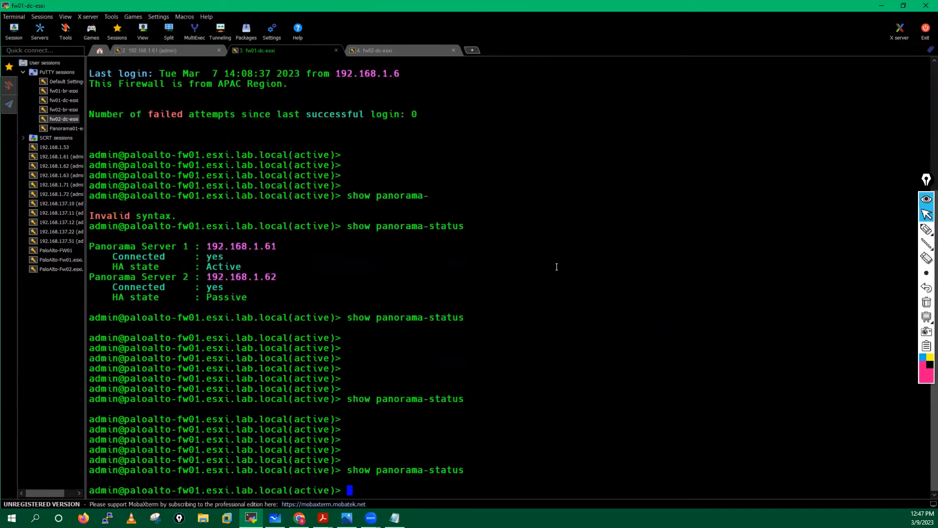
# - Open fw02's Device > Setup while watching fw01's commit complete, then go to fw01's Dashboard
pyautogui.hotkey('alt', 'Tab')
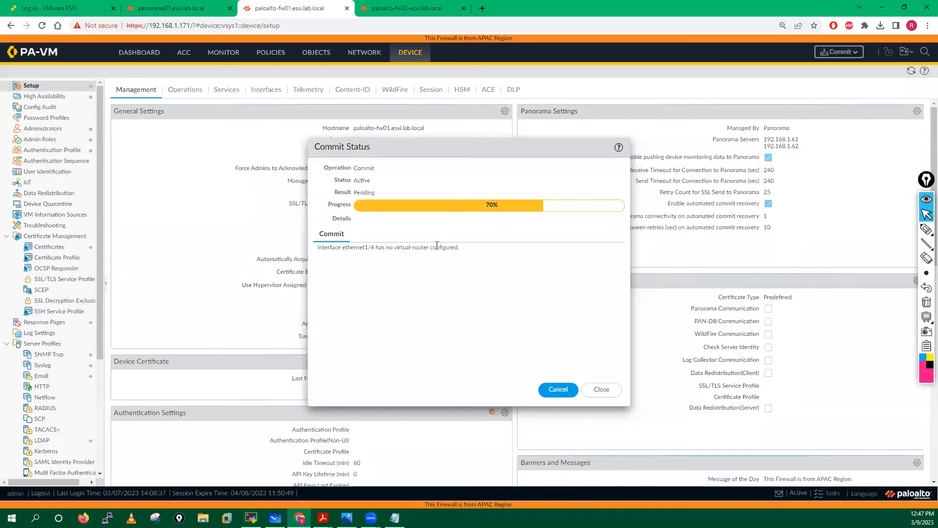
pyautogui.click(423, 10)
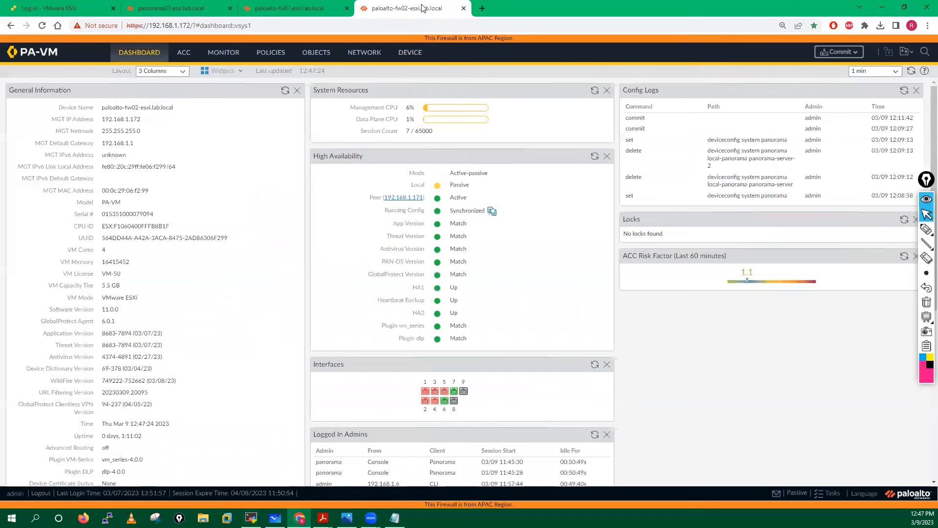
pyautogui.click(410, 53)
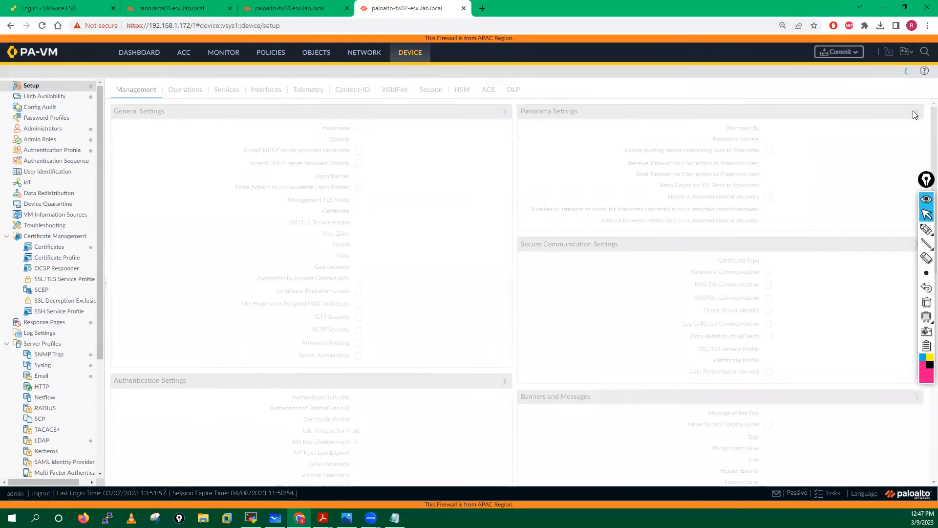
pyautogui.click(320, 7)
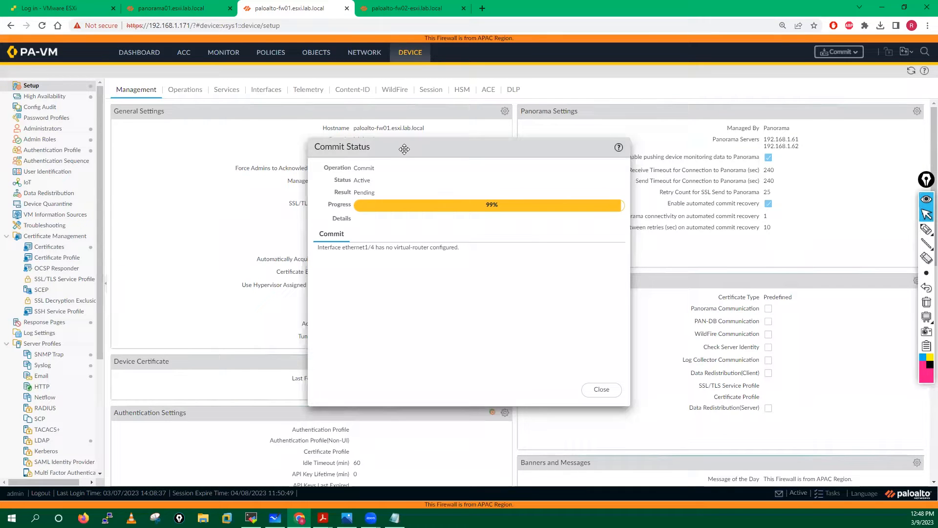
pyautogui.click(426, 12)
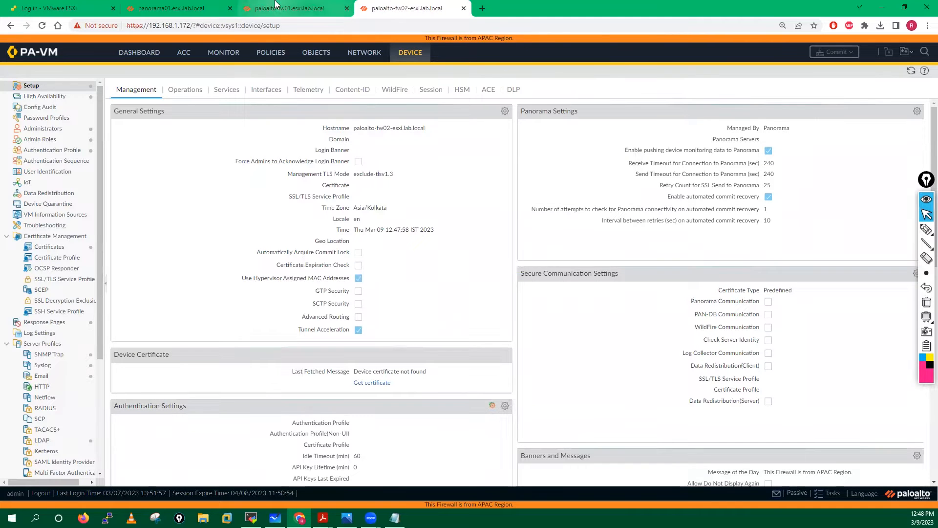
pyautogui.click(298, 8)
pyautogui.click(423, 7)
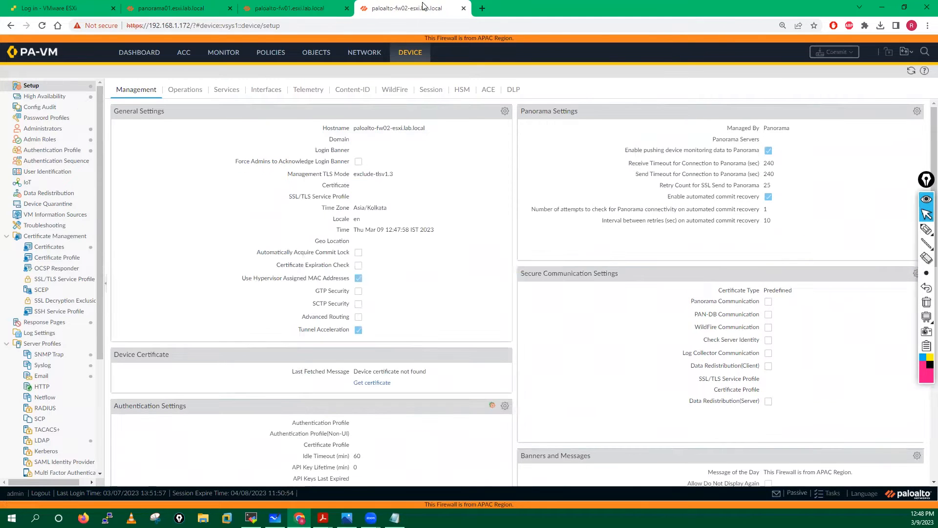
pyautogui.click(293, 8)
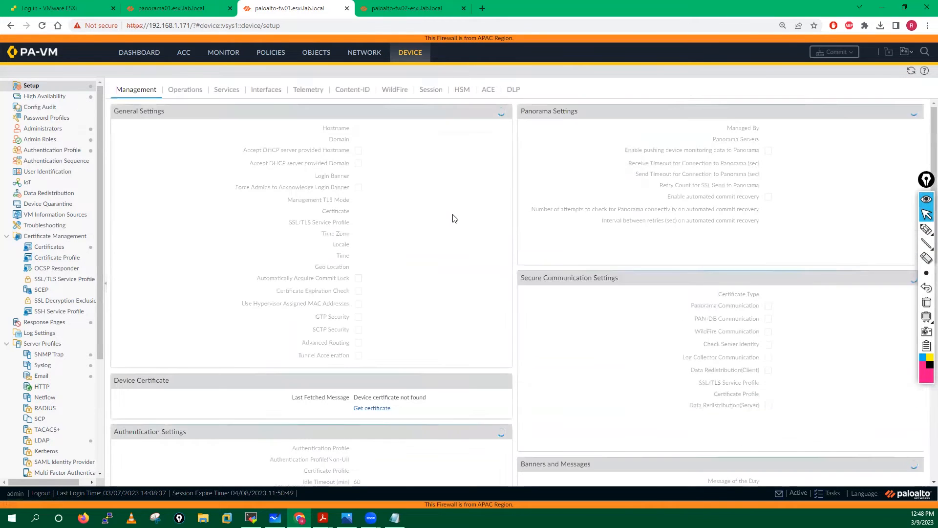
pyautogui.click(136, 54)
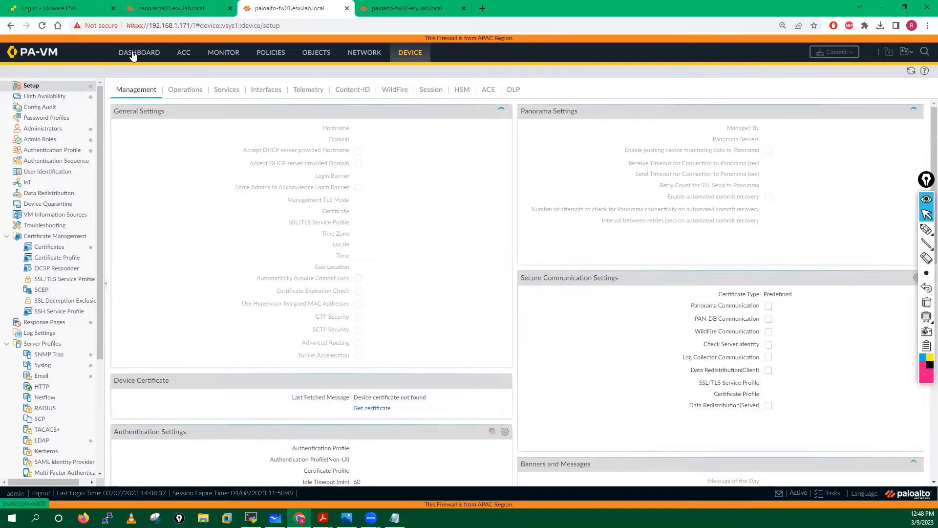
# - Refresh fw01's High Availability widget, then reload fw02's Device > Setup and open its Panorama Settings
pyautogui.click(595, 157)
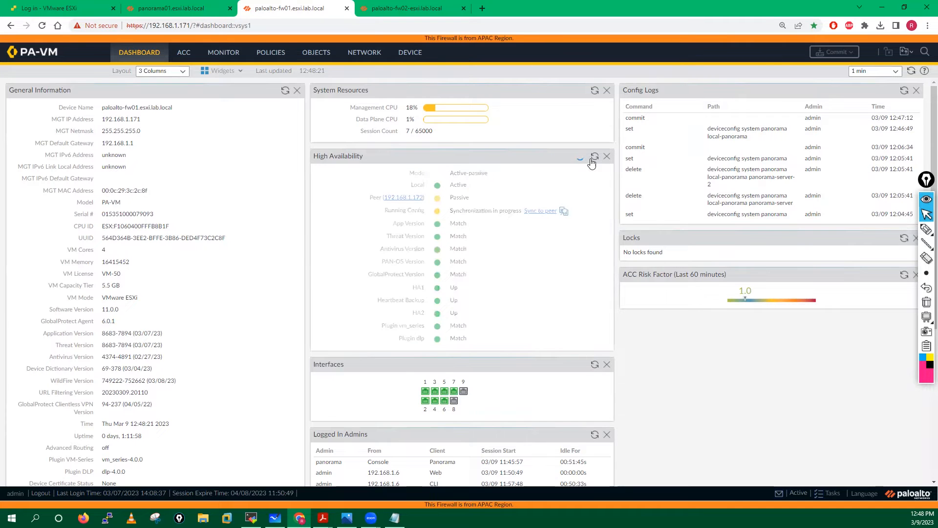
pyautogui.click(412, 5)
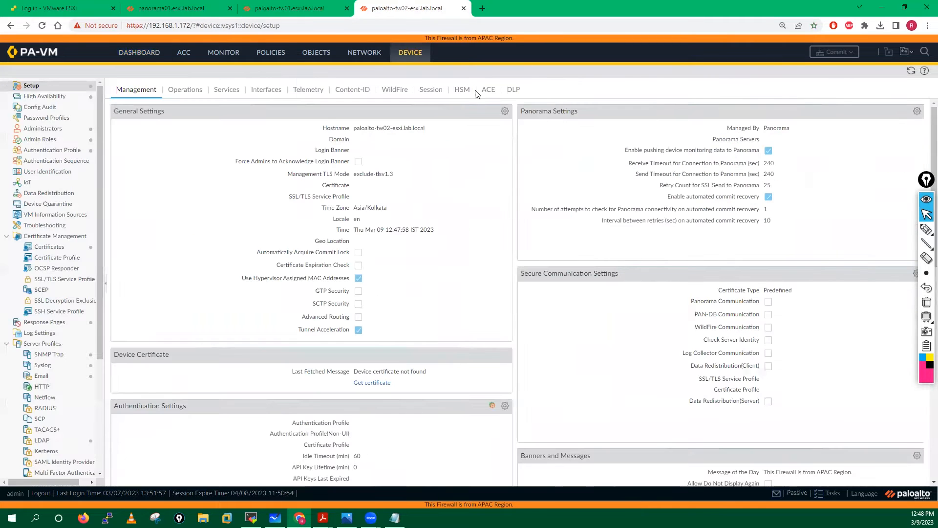
pyautogui.click(911, 72)
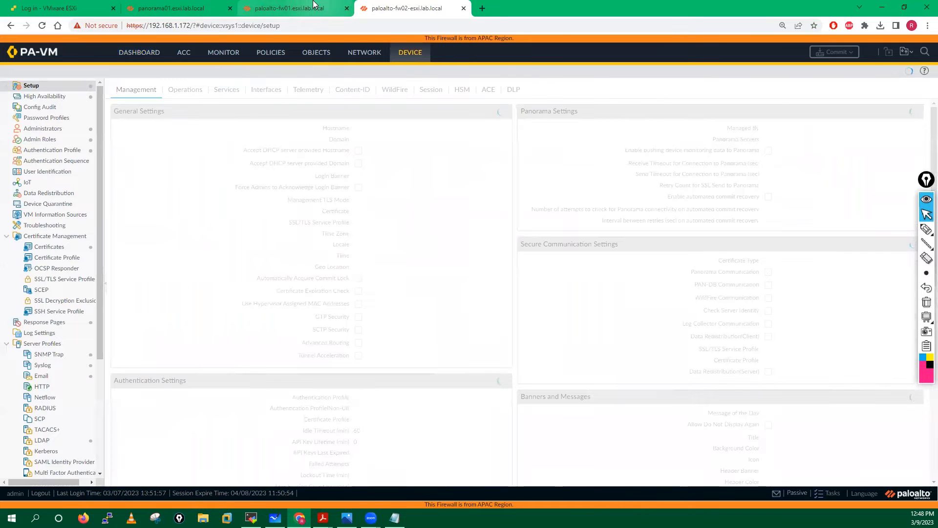
pyautogui.click(313, 5)
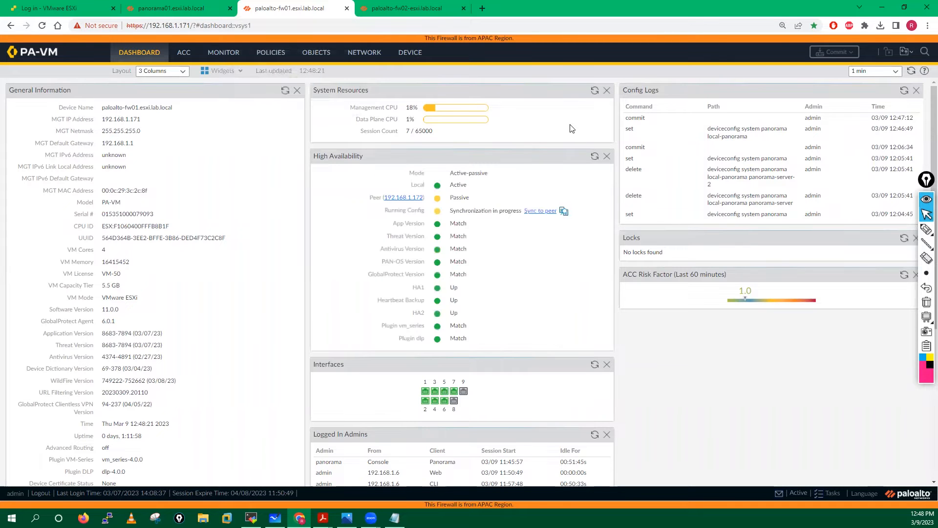
pyautogui.click(415, 5)
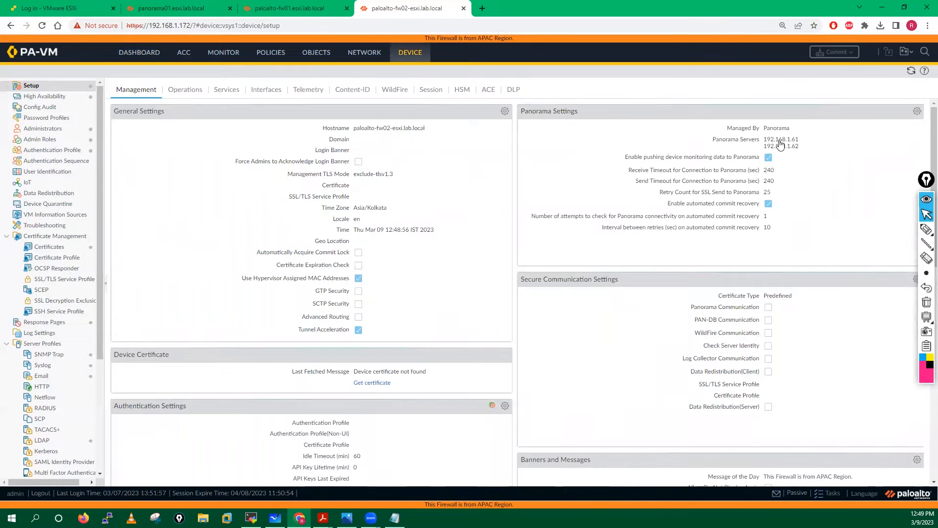
pyautogui.click(916, 112)
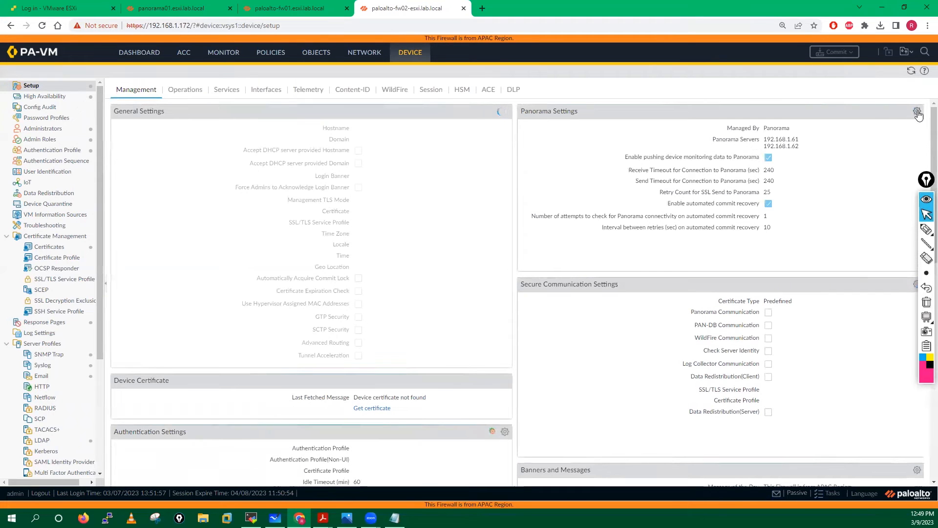
# - On fw02, enable Panorama Policy and Objects and Device and Network Template, confirming each, and save
pyautogui.click(917, 112)
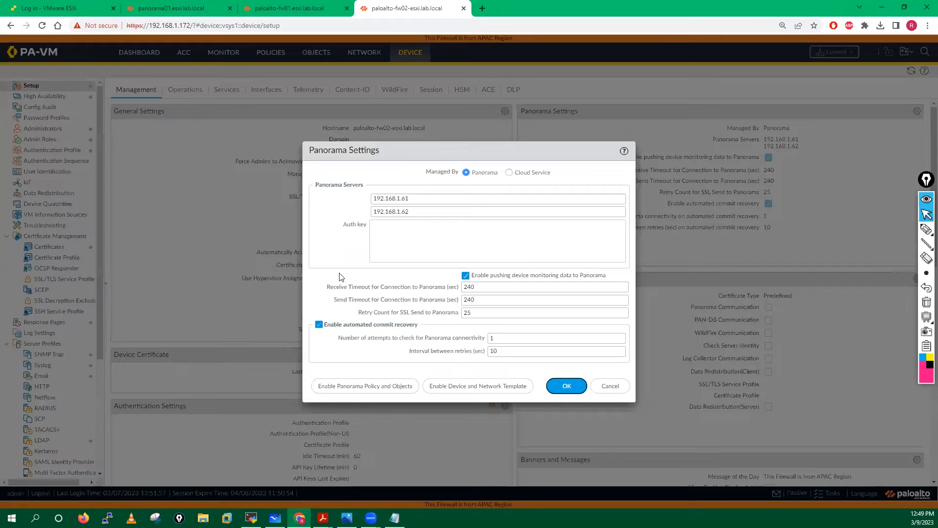
pyautogui.click(351, 391)
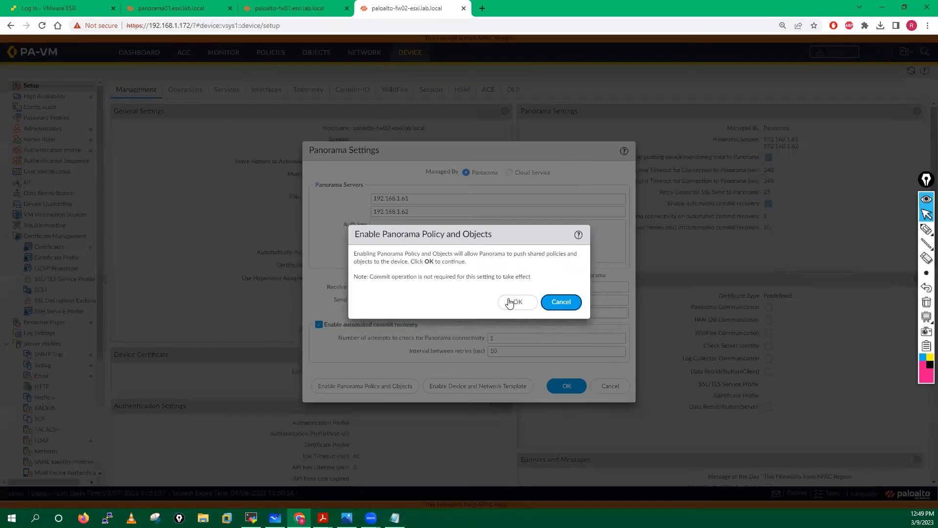
pyautogui.click(513, 302)
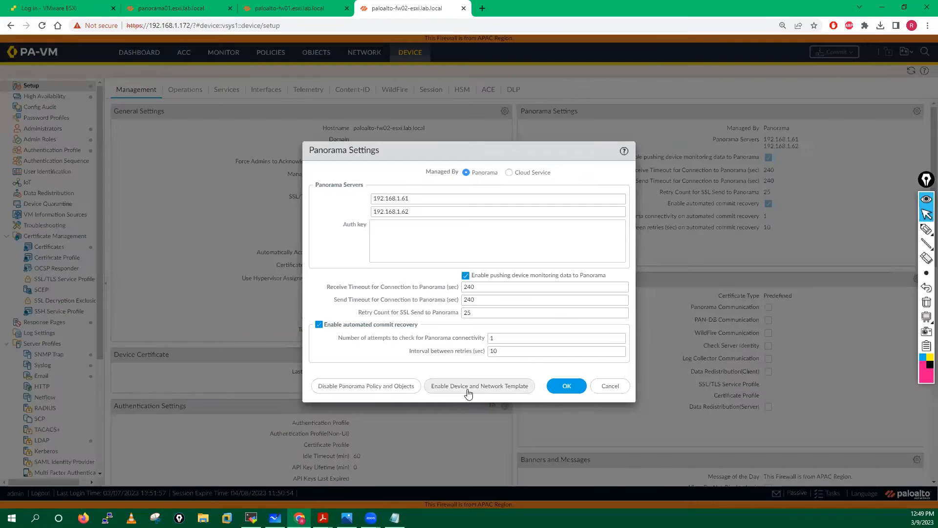
pyautogui.click(465, 385)
pyautogui.click(513, 302)
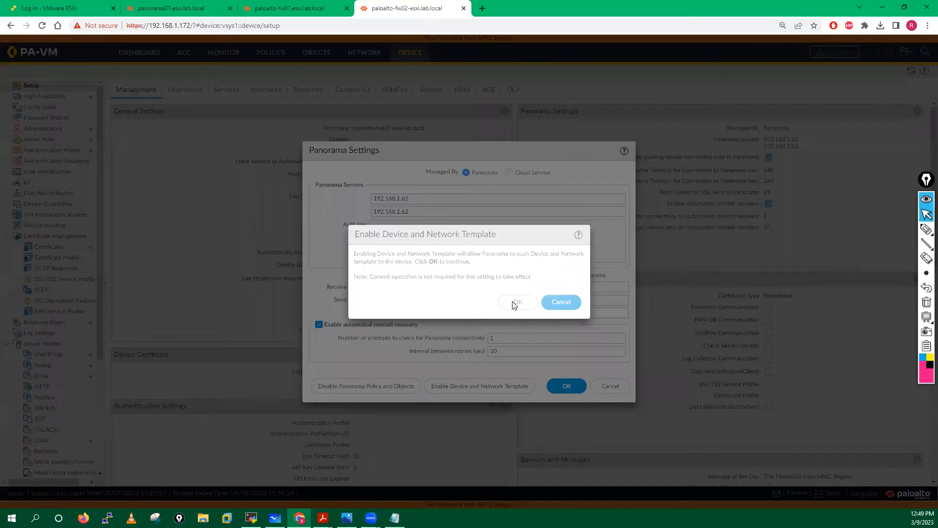
pyautogui.click(566, 387)
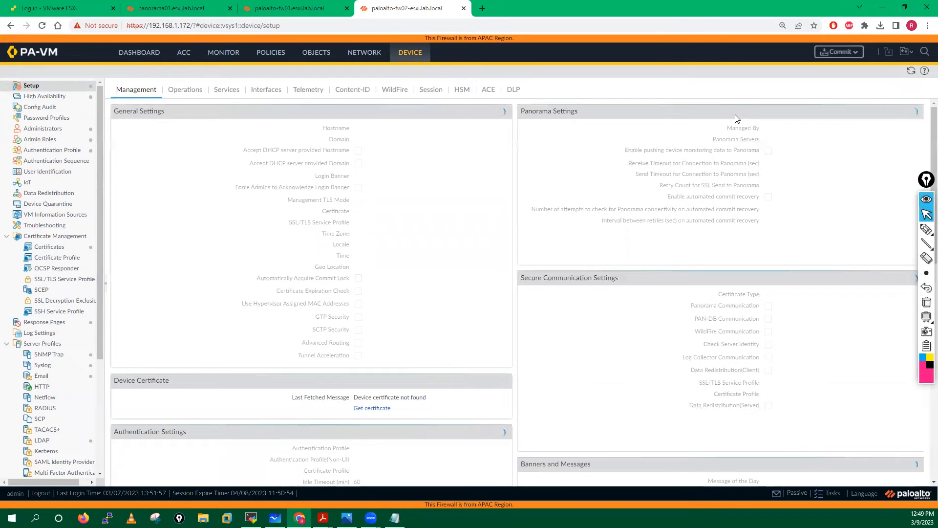
# - Commit fw02's changes, then refresh Panorama's Managed Devices summary listing fw01 and fw02
pyautogui.click(840, 52)
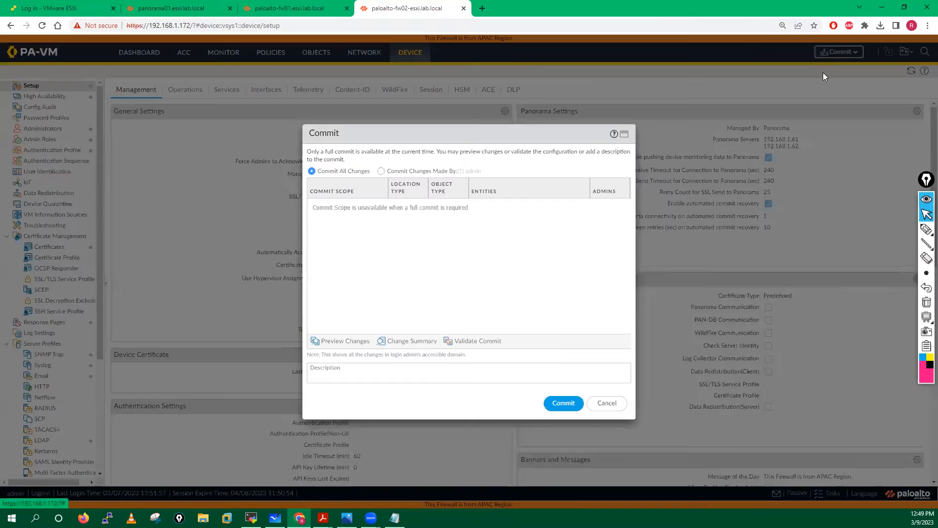
pyautogui.click(567, 403)
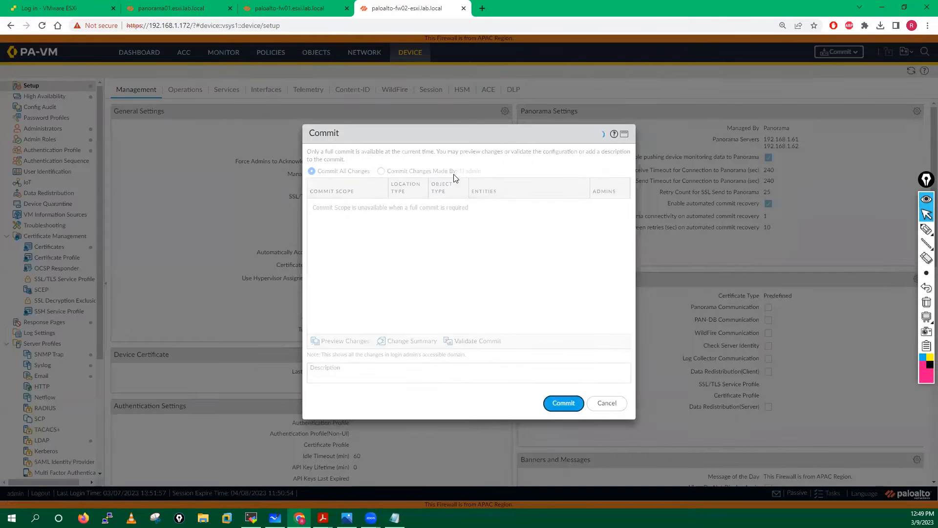
pyautogui.click(290, 8)
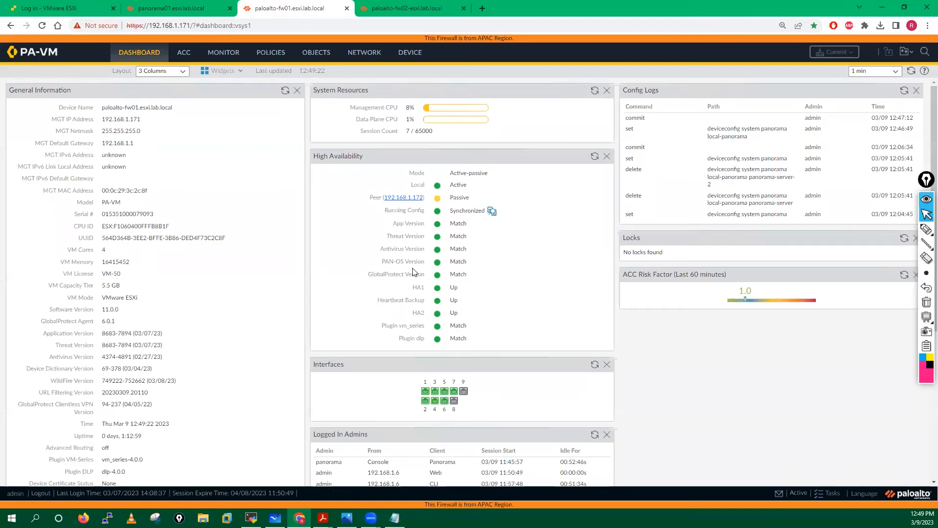
pyautogui.click(169, 5)
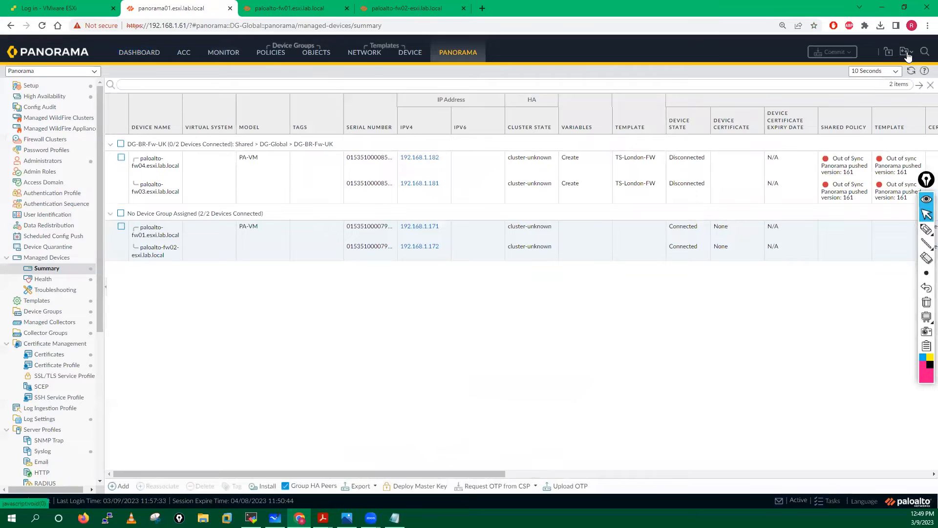
pyautogui.click(911, 72)
# - Rerun show panorama-status on fw01 and highlight servers 192.168.1.61 and 192.168.1.62 as connected
pyautogui.hotkey('alt', 'Tab')
pyautogui.press('Return')
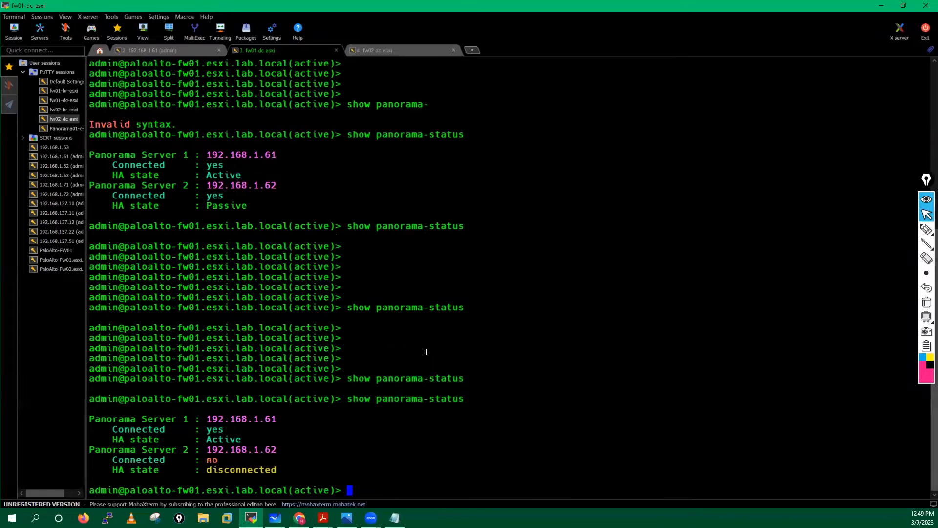
pyautogui.press('Up')
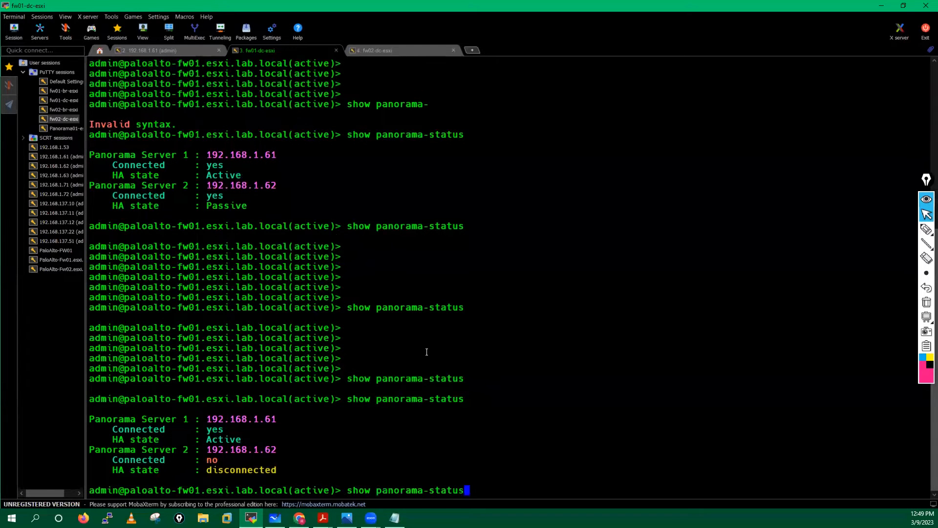
pyautogui.press('Return')
pyautogui.press('Up')
pyautogui.press('Return')
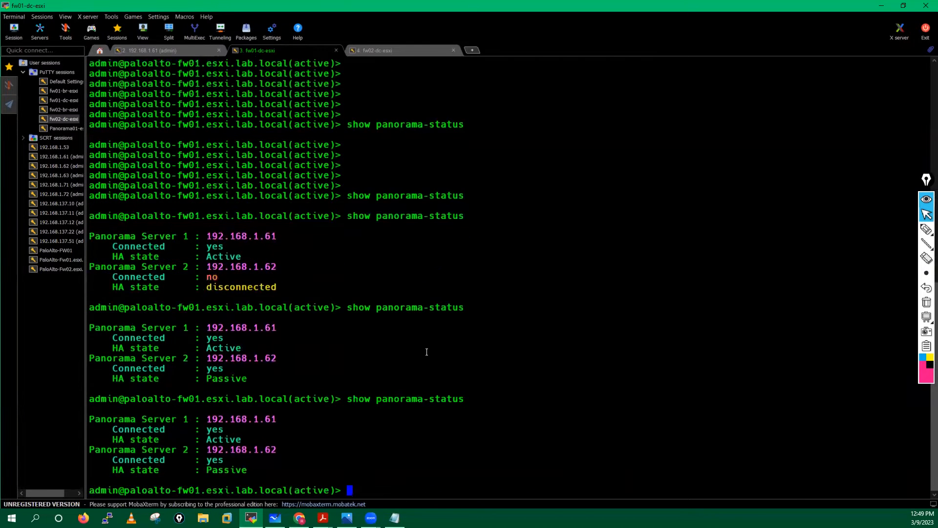
pyautogui.press('Return')
pyautogui.press('Return')
pyautogui.press('Return')
pyautogui.press('Return')
pyautogui.press('Up')
pyautogui.press('Return')
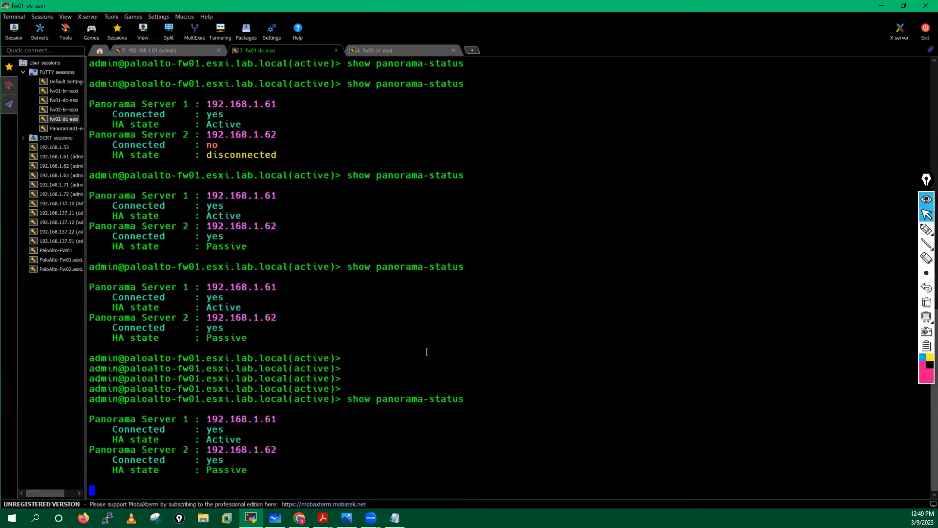
pyautogui.moveTo(94, 417); pyautogui.dragTo(260, 478)
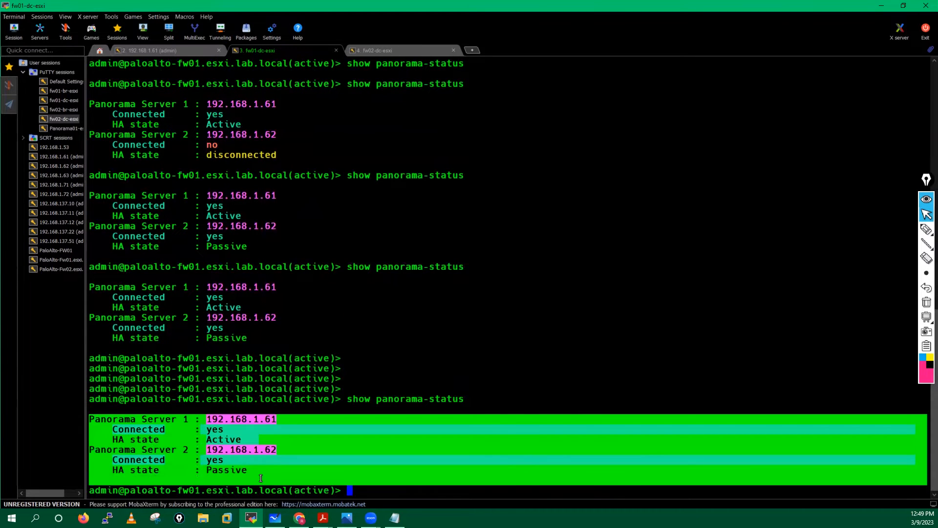
# - Copy the show panorama-status command, run it on fw02, then minimize MobaXterm
pyautogui.moveTo(348, 399); pyautogui.dragTo(454, 405)
pyautogui.click(362, 398)
pyautogui.moveTo(350, 400); pyautogui.dragTo(464, 399)
pyautogui.hotkey('ctrl', 'c')
pyautogui.click(390, 46)
pyautogui.rightClick(552, 299)
pyautogui.press('Return')
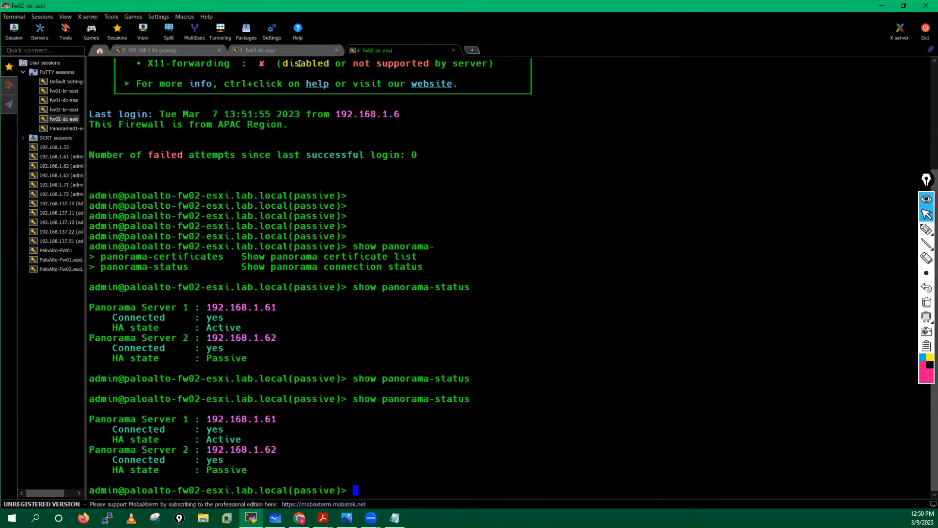
pyautogui.click(265, 51)
pyautogui.click(195, 46)
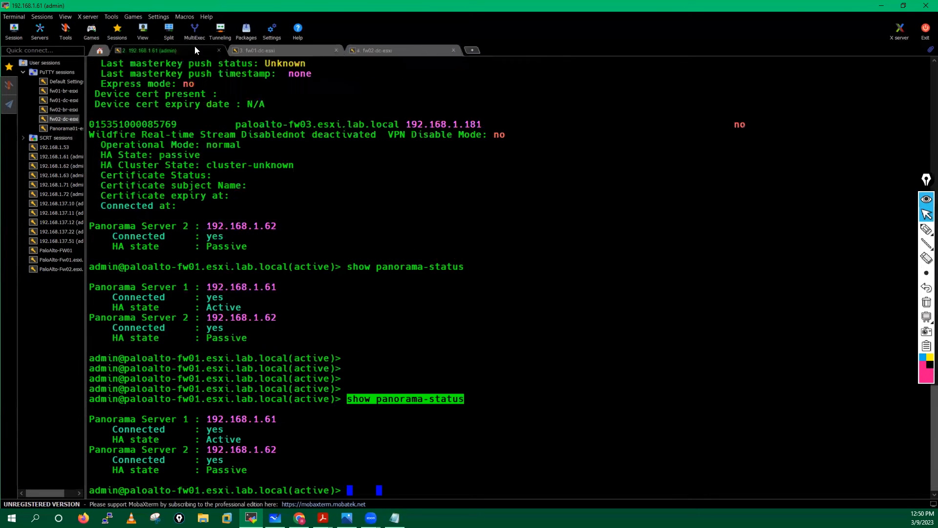
pyautogui.click(881, 5)
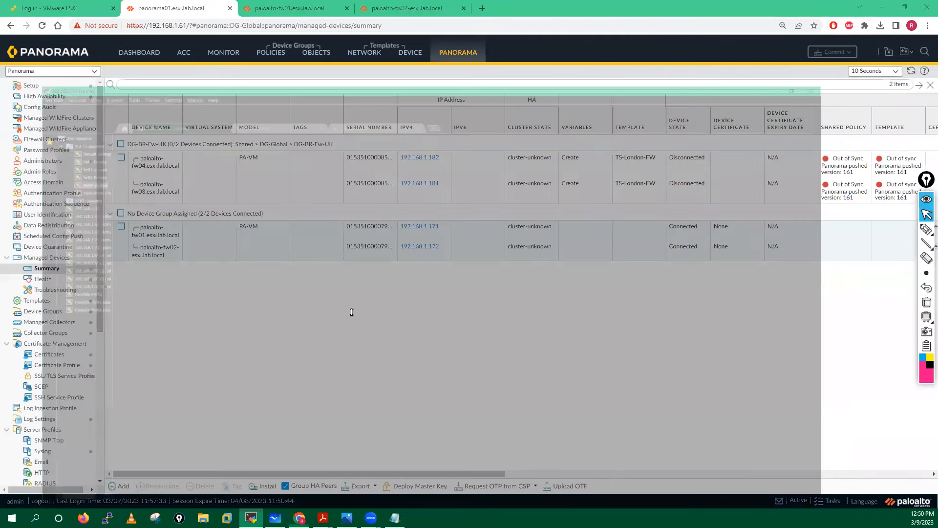
# - Run 'show devices connected' on the Panorama command line
pyautogui.hotkey('alt', 'Tab')
pyautogui.write('show devices connected')
pyautogui.press('Return')
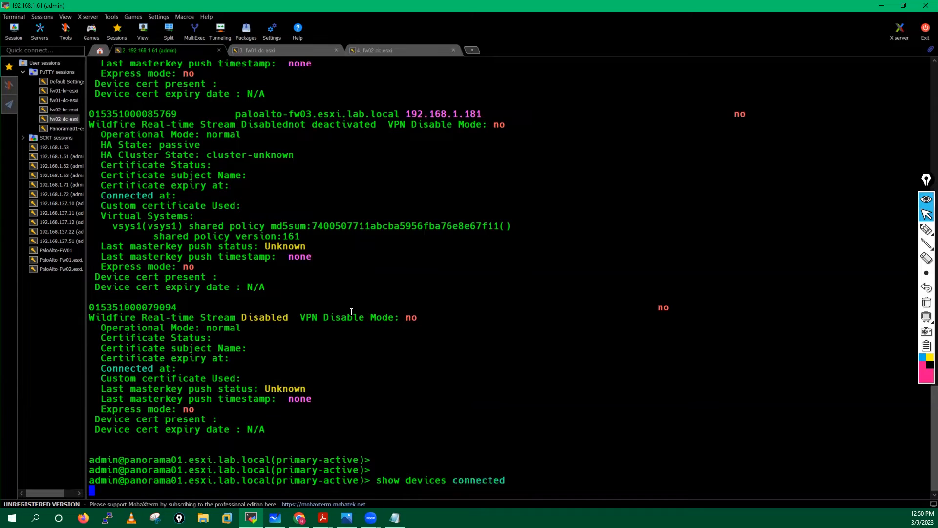
pyautogui.press('q')
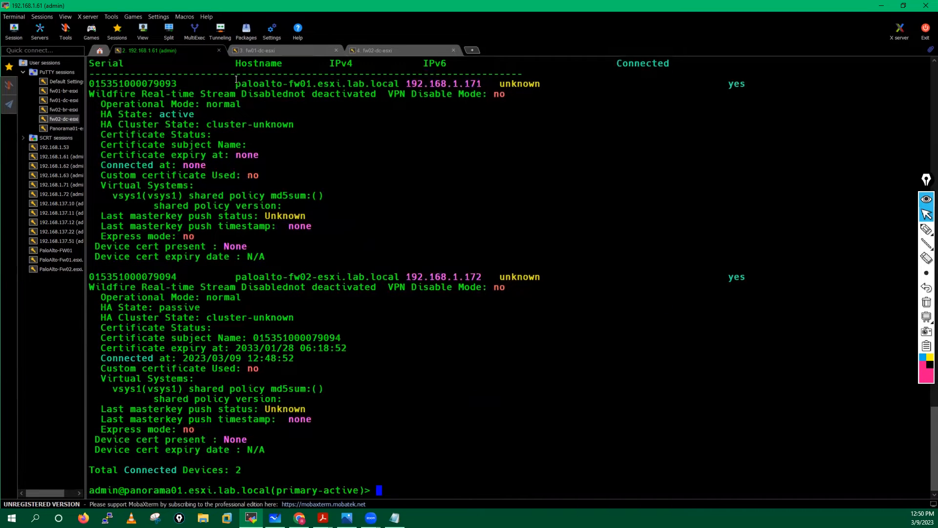
# - Highlight the fw01 and fw02 connected entries, then bring the Panorama management PDF guide forward
pyautogui.moveTo(115, 83); pyautogui.dragTo(584, 71)
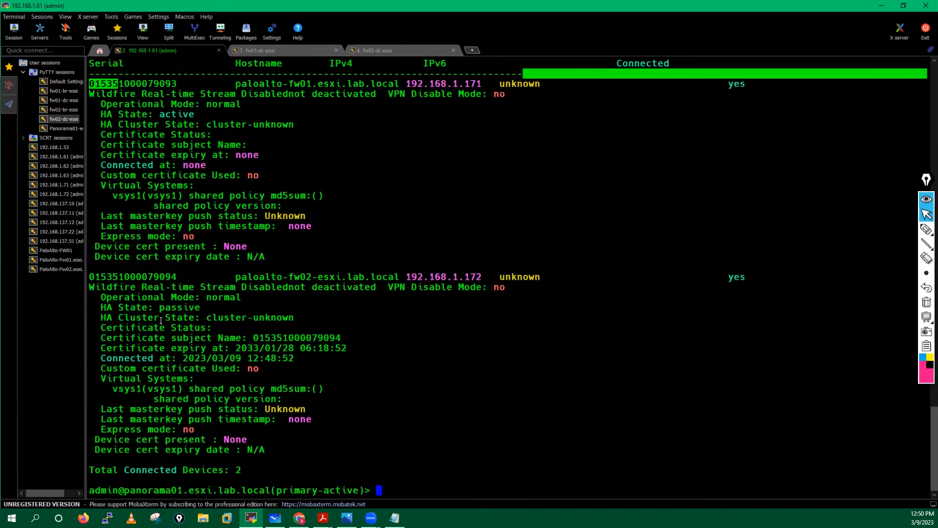
pyautogui.moveTo(97, 276); pyautogui.dragTo(342, 288)
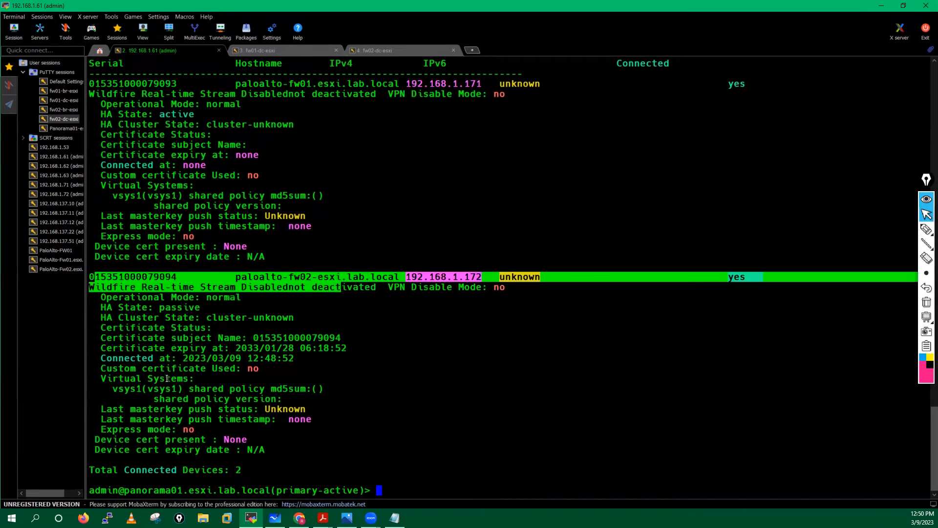
pyautogui.moveTo(93, 360); pyautogui.dragTo(348, 359)
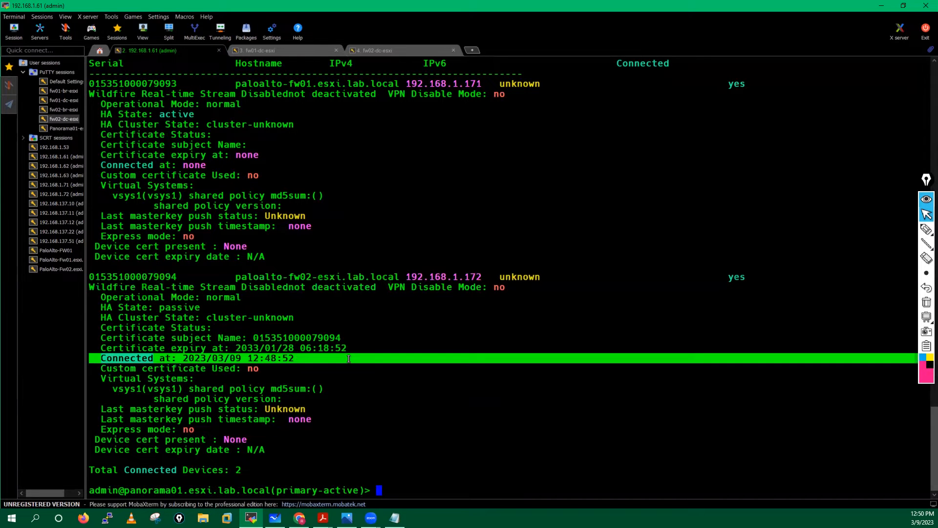
pyautogui.click(349, 358)
pyautogui.moveTo(716, 276); pyautogui.dragTo(729, 118)
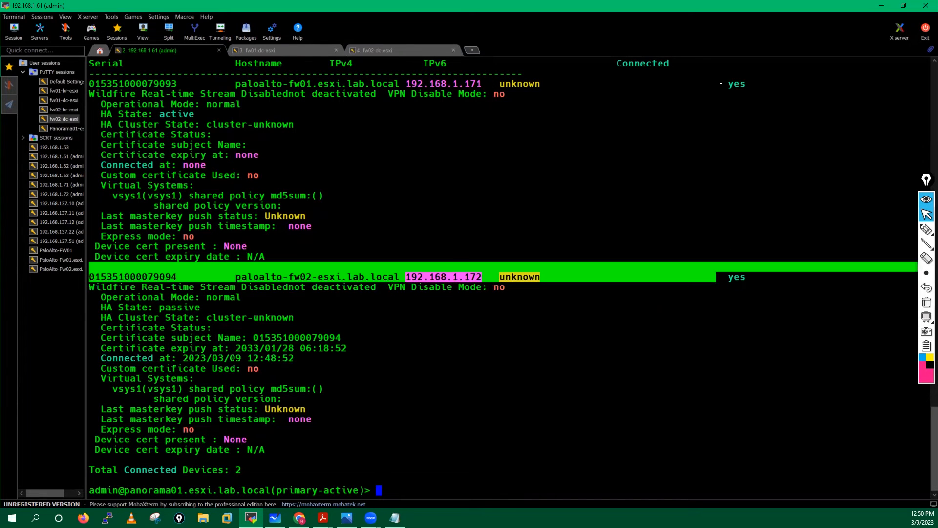
pyautogui.moveTo(721, 81); pyautogui.dragTo(742, 81)
pyautogui.click(570, 307)
pyautogui.click(322, 518)
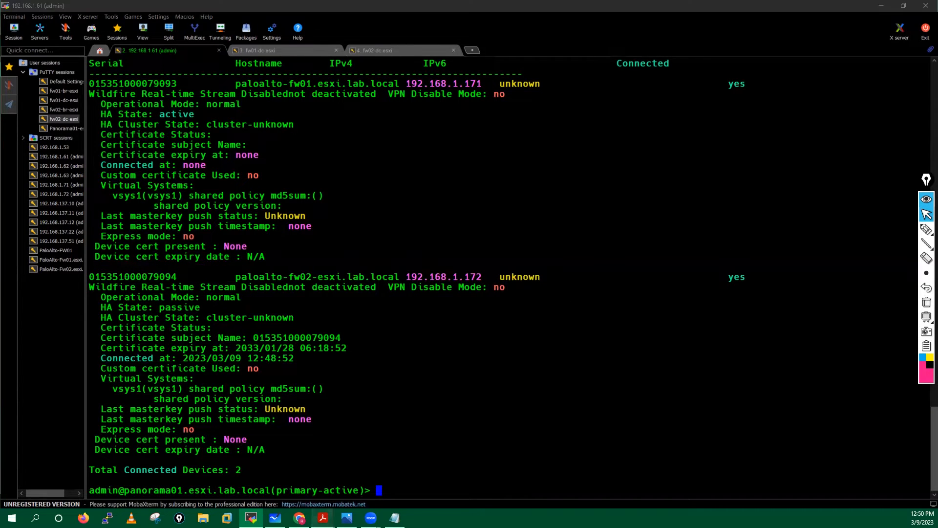
pyautogui.click(419, 472)
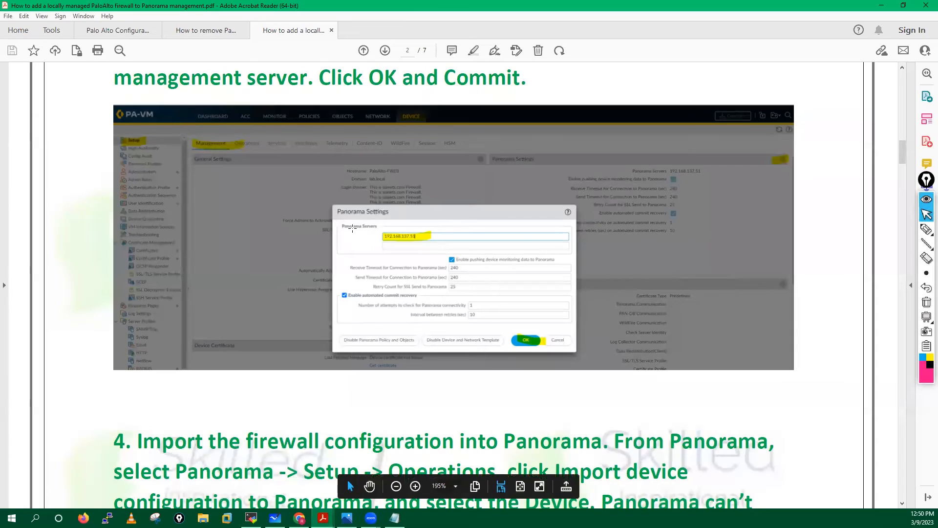
# - Find step 4 in the guide and highlight its Panorama > Setup > Operations path
pyautogui.scroll(-7, 352, 228)
pyautogui.scroll(-1, 351, 227)
pyautogui.scroll(1, 225, 114)
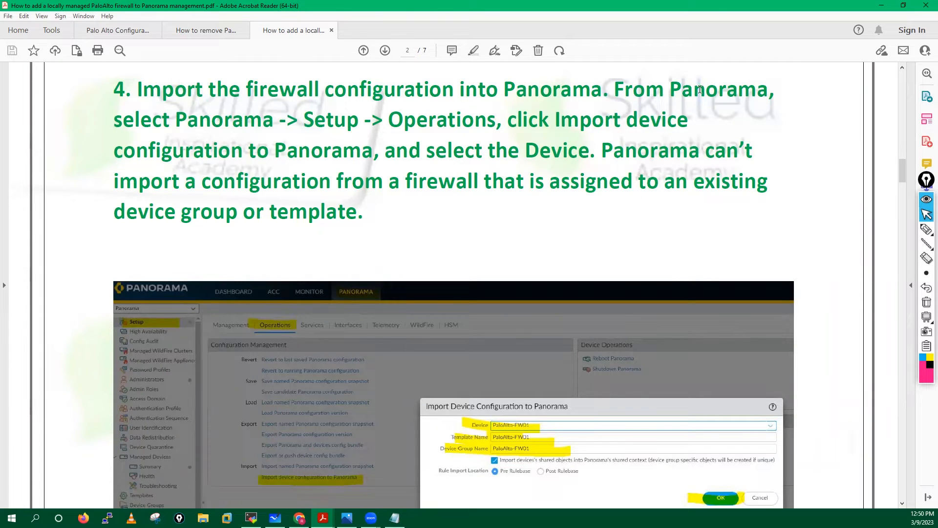
pyautogui.moveTo(171, 120); pyautogui.dragTo(679, 123)
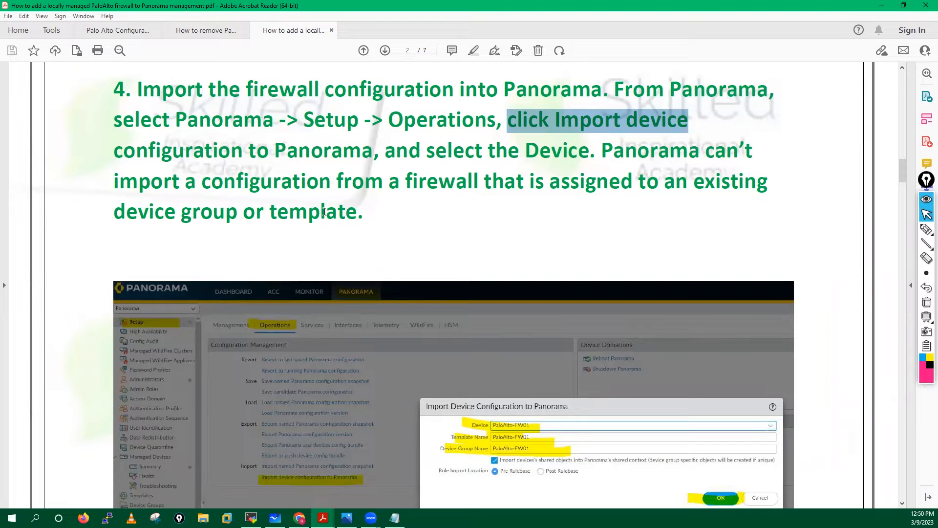
pyautogui.tripleClick(162, 213)
pyautogui.click(409, 223)
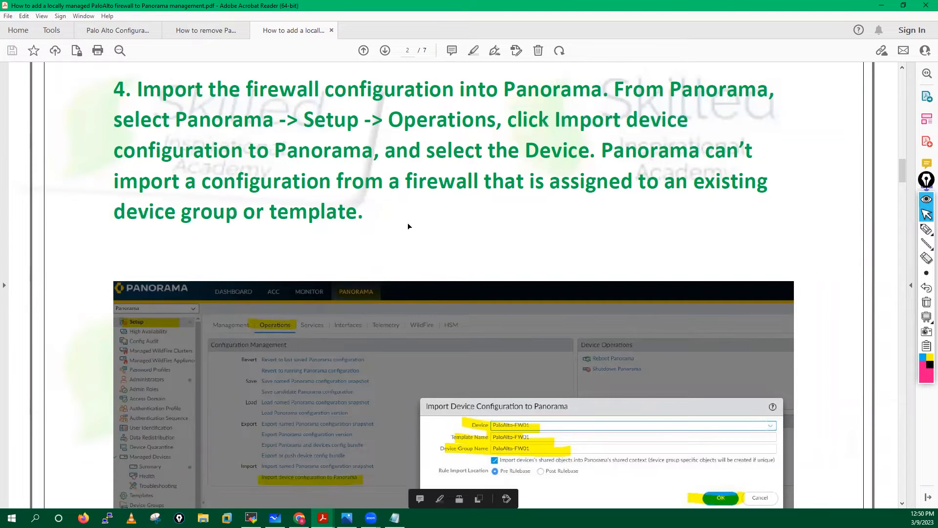
# - Scroll down to step 4's Import Device Configuration screenshot, then minimize the PDF
pyautogui.scroll(-5, 385, 177)
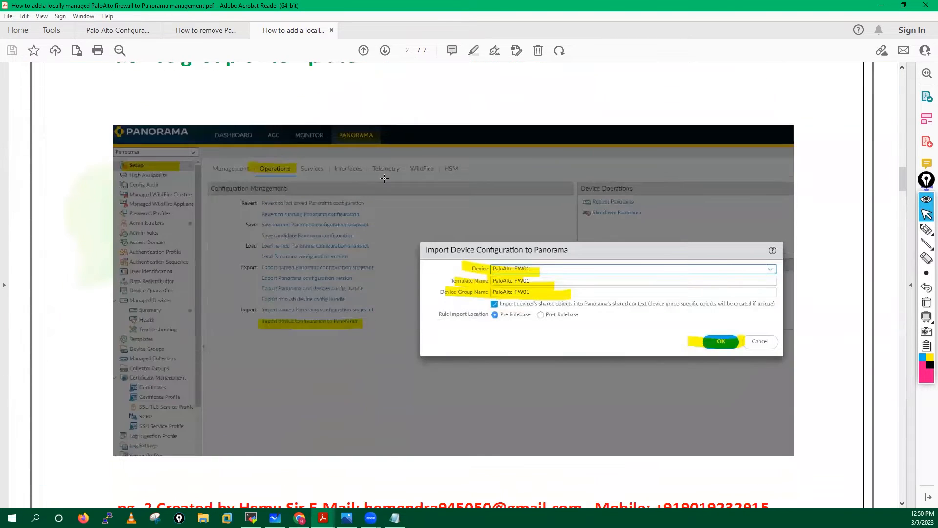
pyautogui.scroll(-1, 385, 179)
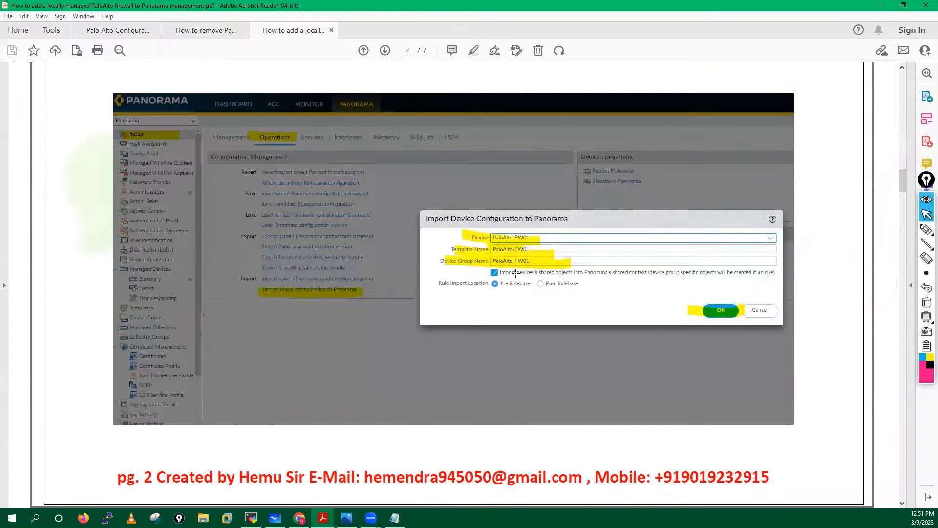
pyautogui.click(890, 6)
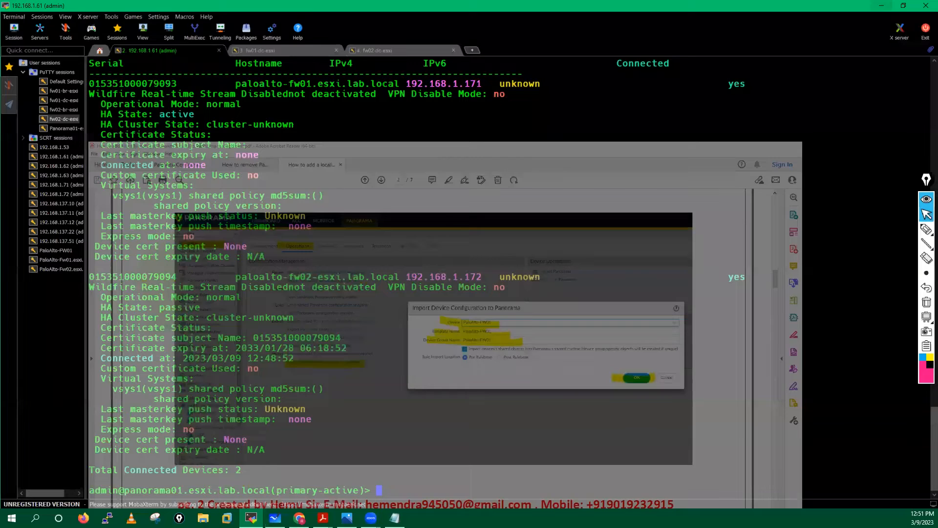
# - In Panorama, browse Device Groups and Templates, then reach the Setup Operations page
pyautogui.click(300, 518)
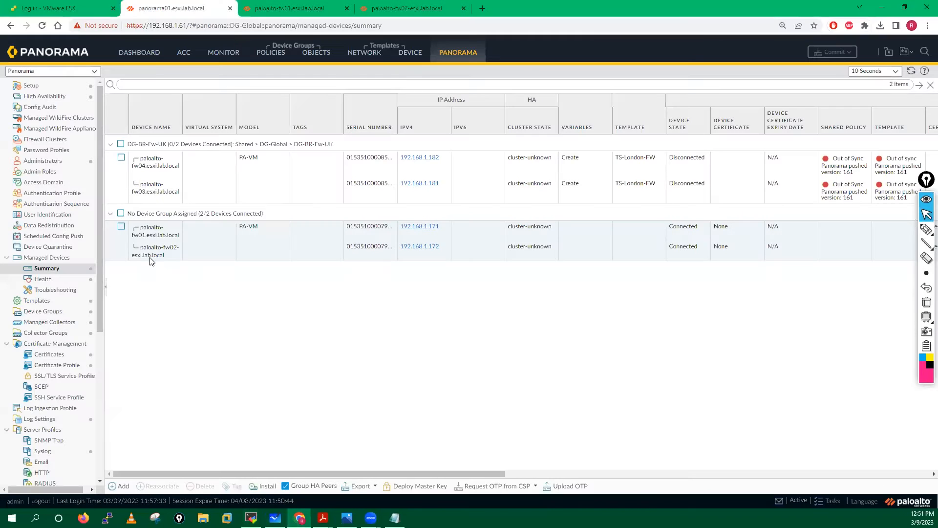
pyautogui.click(52, 314)
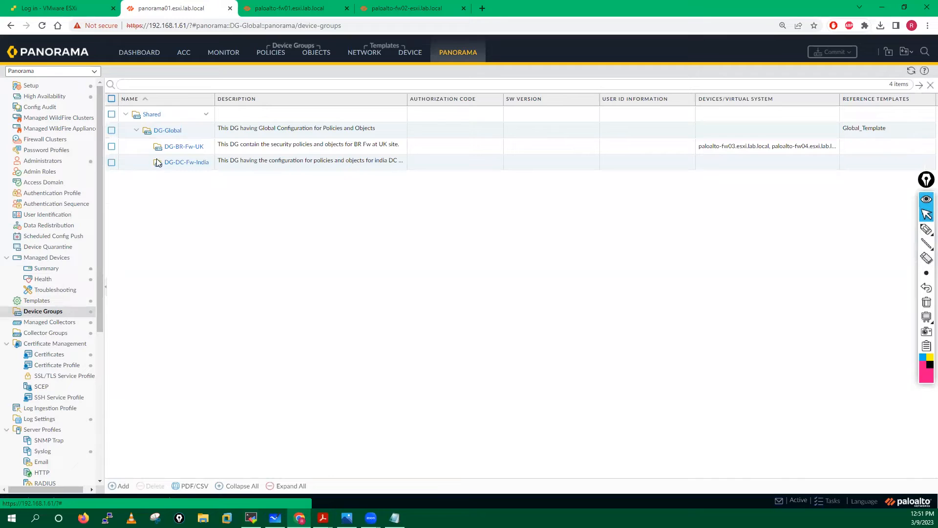
pyautogui.click(40, 301)
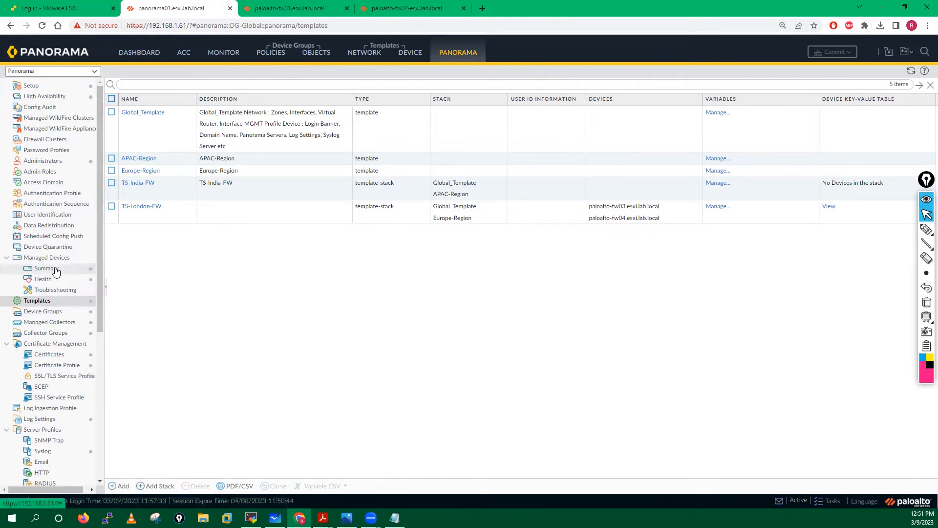
pyautogui.click(37, 91)
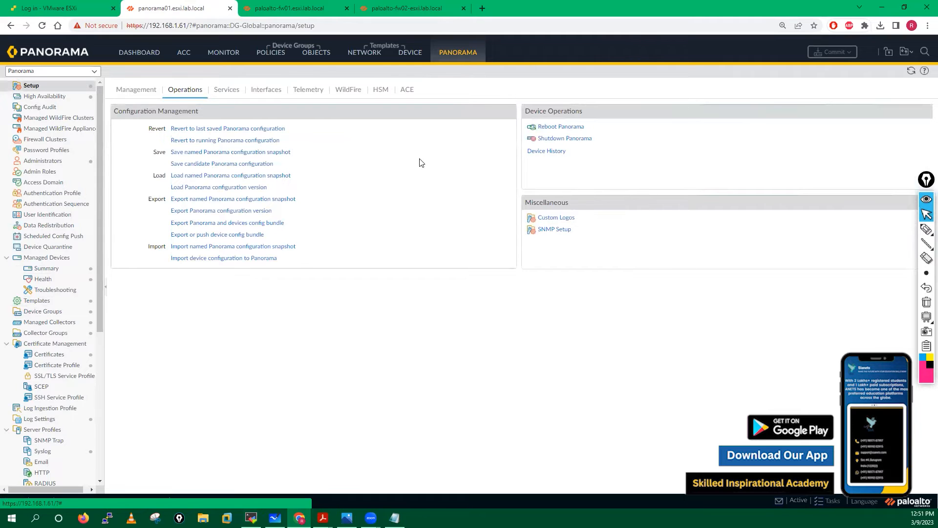
pyautogui.click(277, 5)
# - Check that fw02's commit succeeded, close the Commit Status report, and return to Panorama
pyautogui.click(422, 6)
pyautogui.click(288, 7)
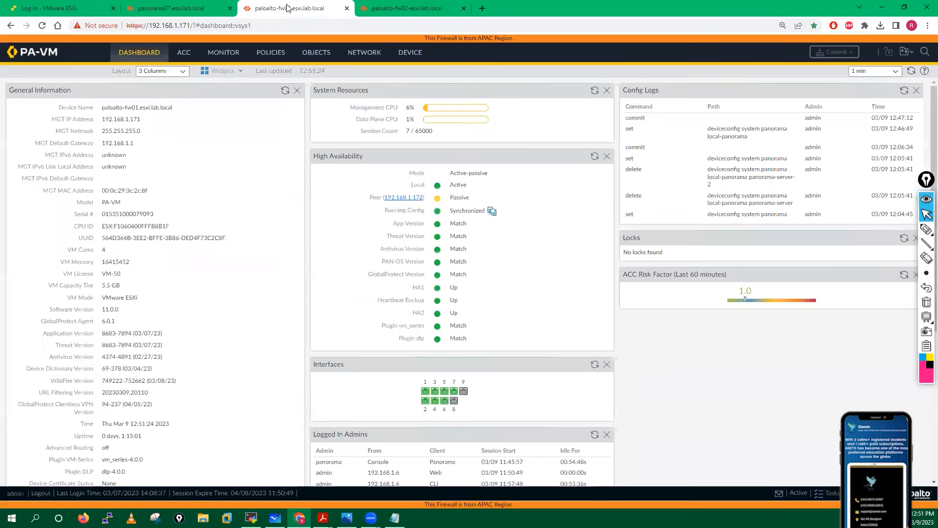
pyautogui.click(423, 5)
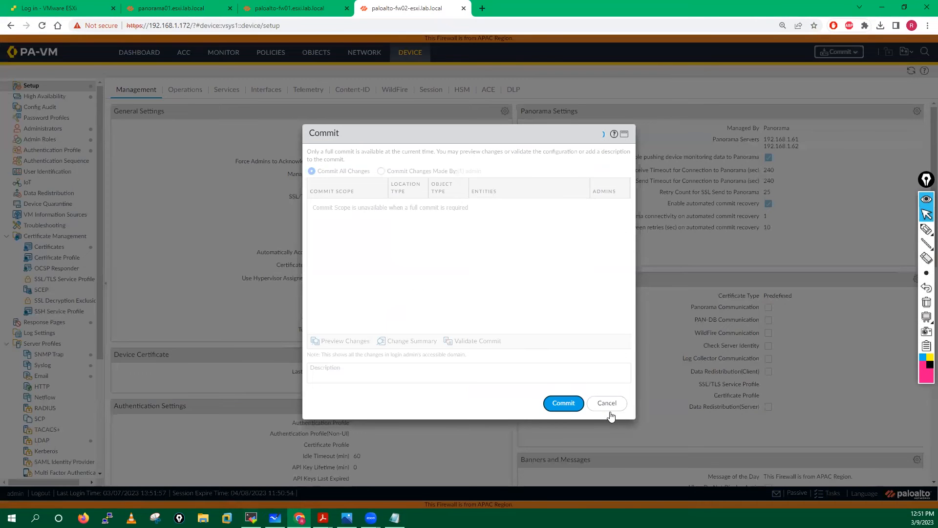
pyautogui.click(299, 6)
pyautogui.click(410, 7)
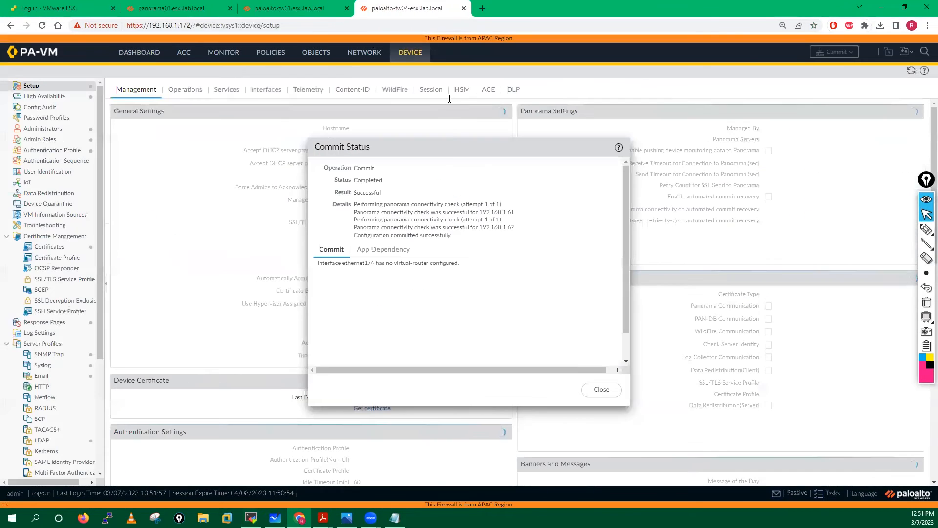
pyautogui.click(599, 388)
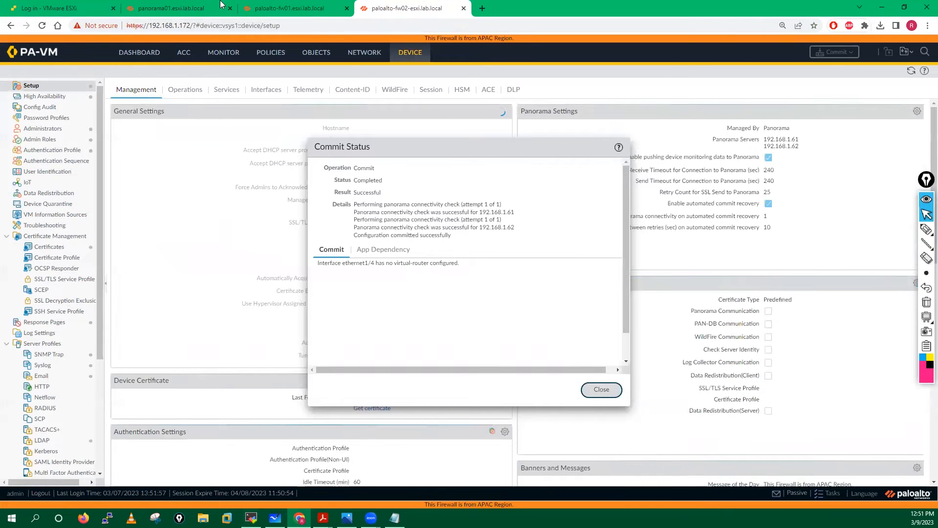
pyautogui.click(193, 6)
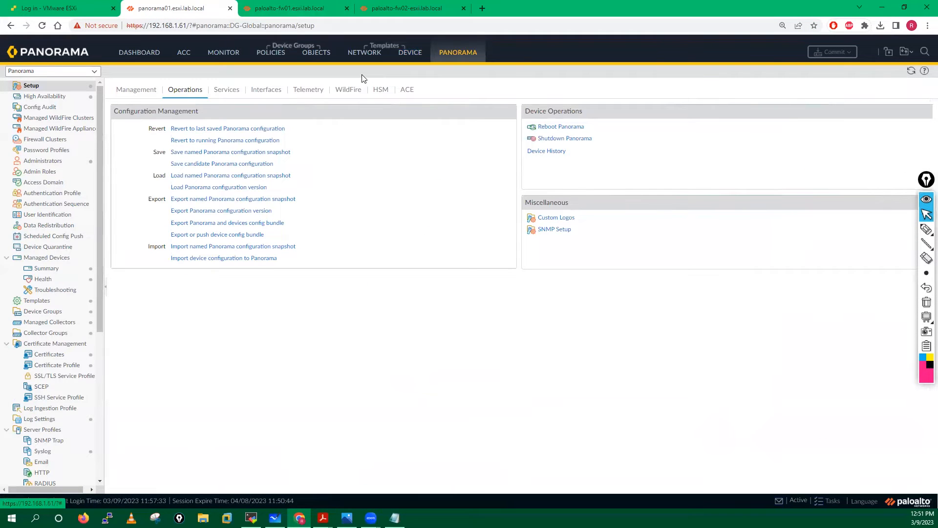
pyautogui.click(288, 6)
# - Start a device configuration import and choose paloalto-fw01.esxi.lab.local as the device
pyautogui.click(176, 8)
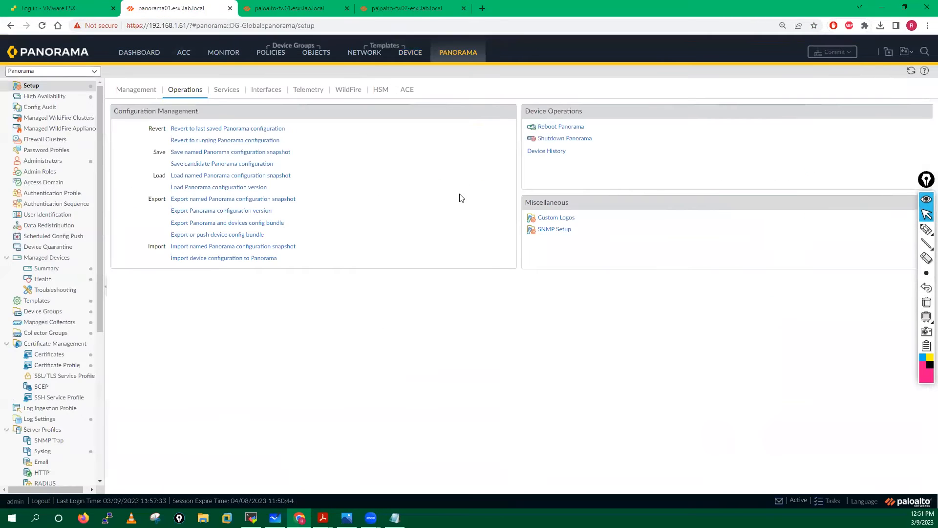
pyautogui.click(232, 259)
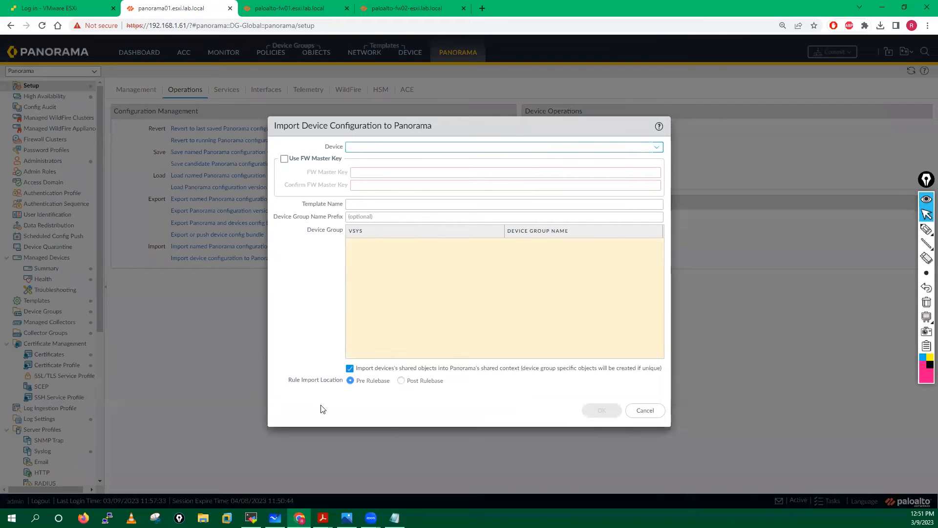
pyautogui.click(659, 151)
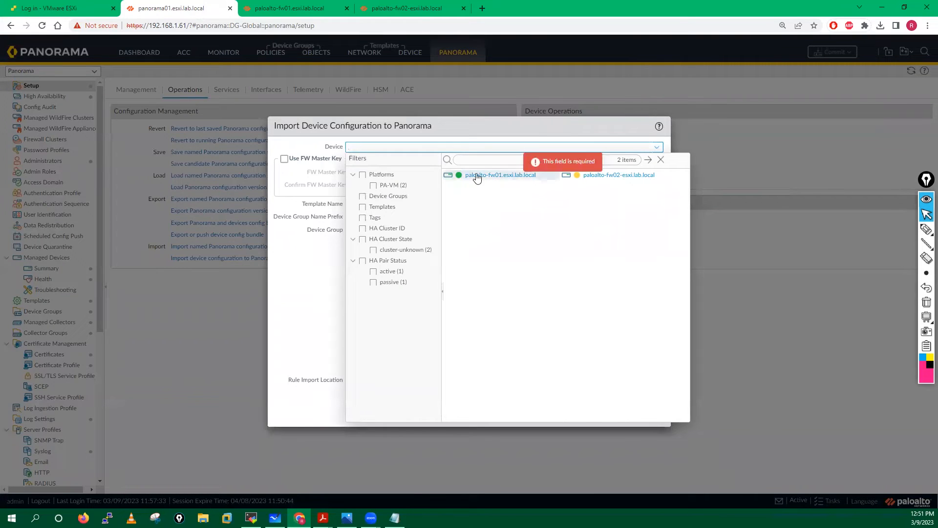
pyautogui.click(497, 177)
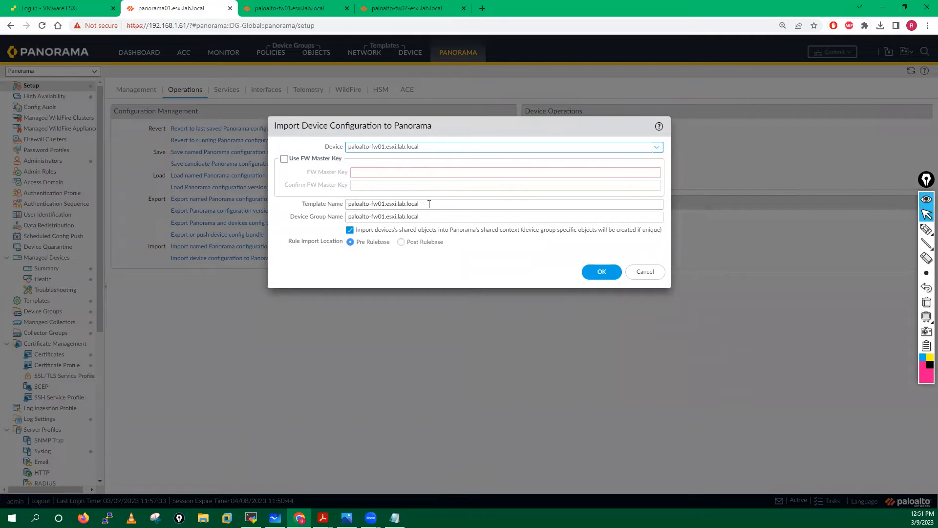
# - Name the template Singapore-Fw-Template and the device group Singapore-Fw-DG
pyautogui.click(450, 203)
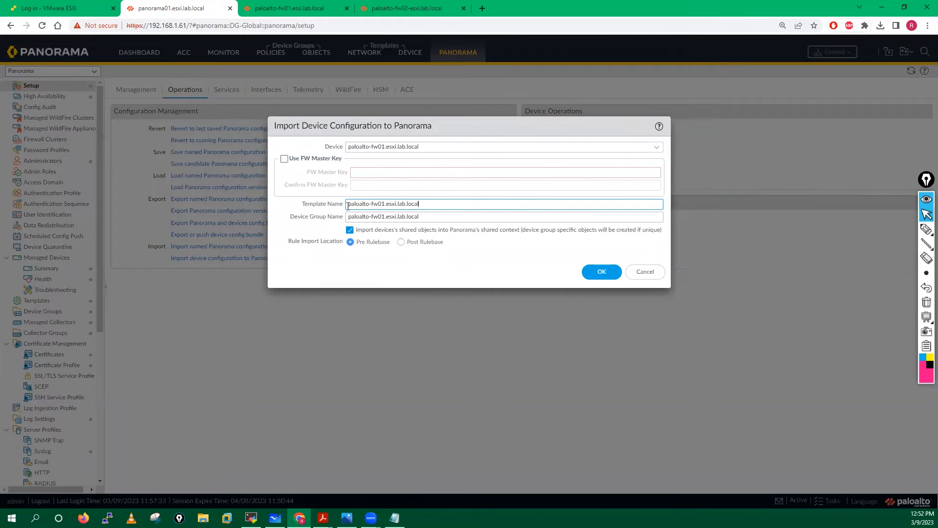
pyautogui.tripleClick(443, 206)
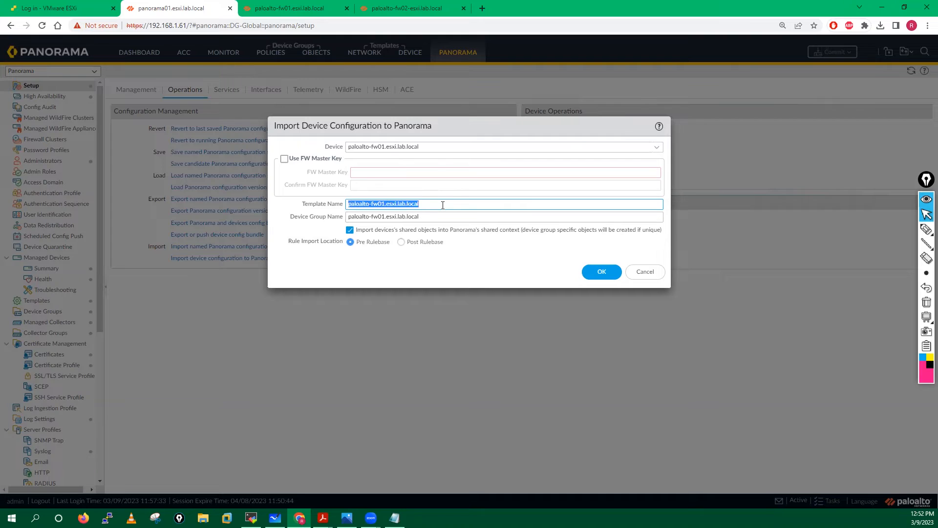
pyautogui.write('f')
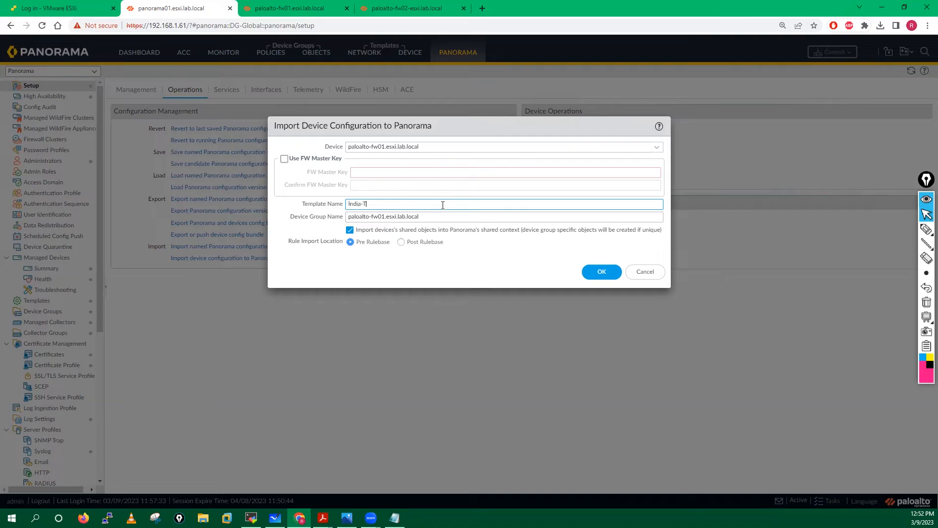
pyautogui.press('BackSpace')
pyautogui.write('gapore-Fw-Template')
pyautogui.doubleClick(352, 205)
pyautogui.hotkey('ctrl', 'c')
pyautogui.tripleClick(391, 216)
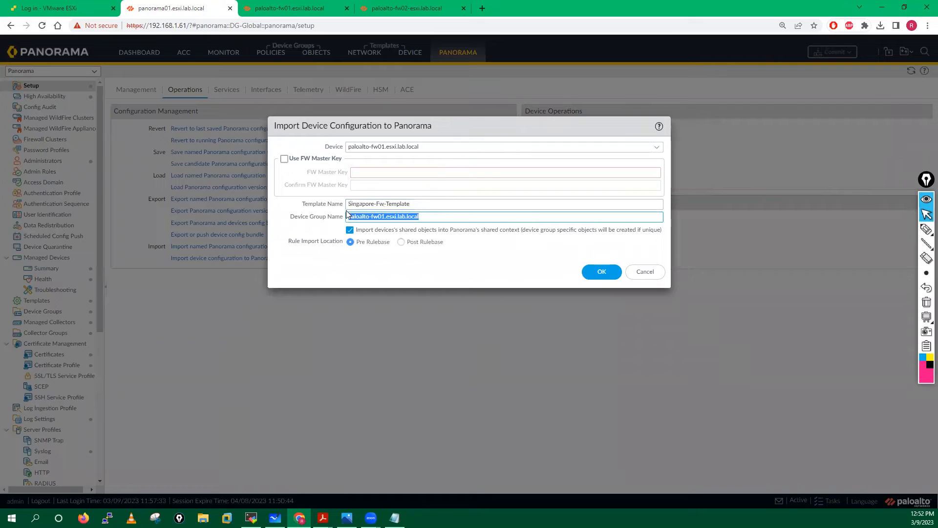
pyautogui.hotkey('ctrl', 'v')
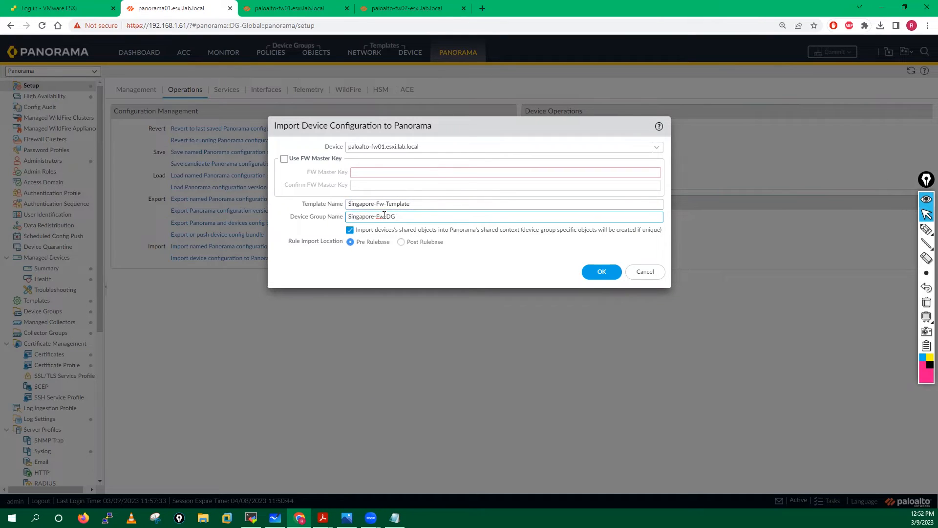
pyautogui.click(369, 265)
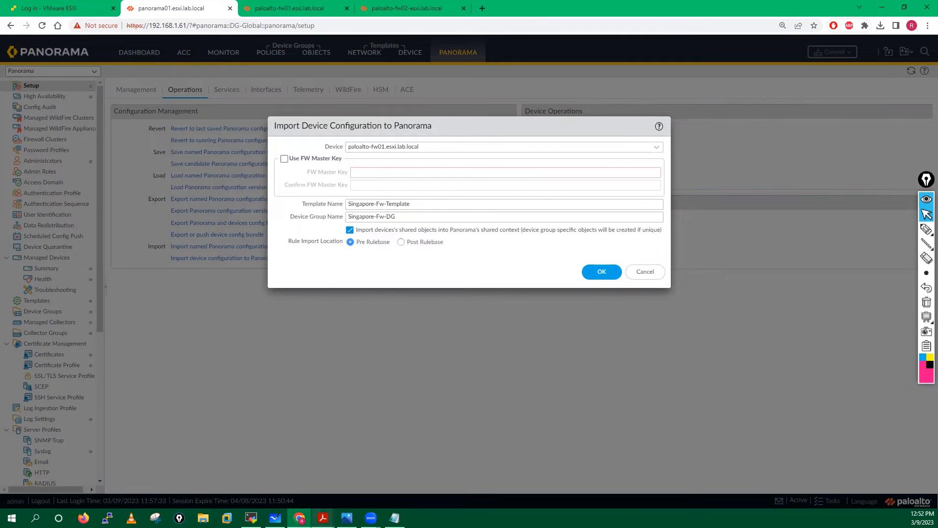
pyautogui.click(435, 476)
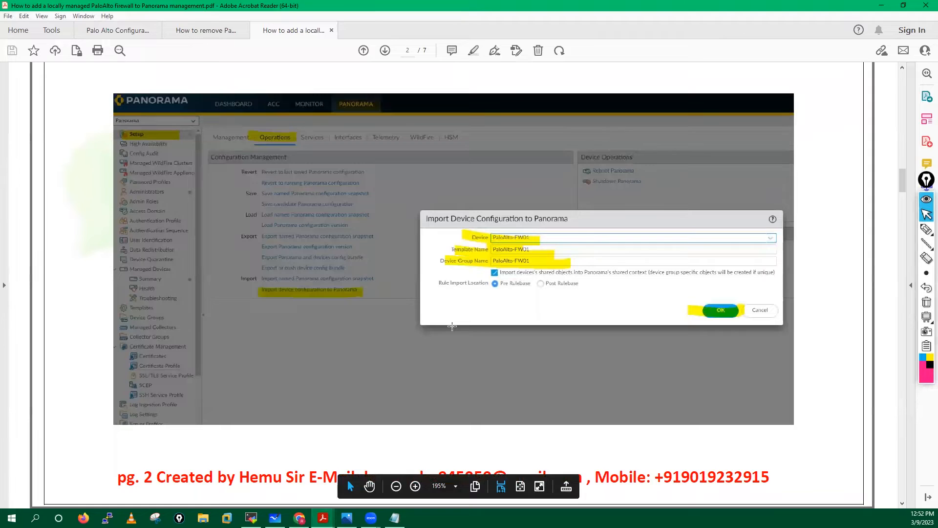
# - Compare against the guide's import settings screenshot on page 2, then return to Panorama's import form
pyautogui.scroll(-2, 452, 326)
pyautogui.scroll(-1, 452, 326)
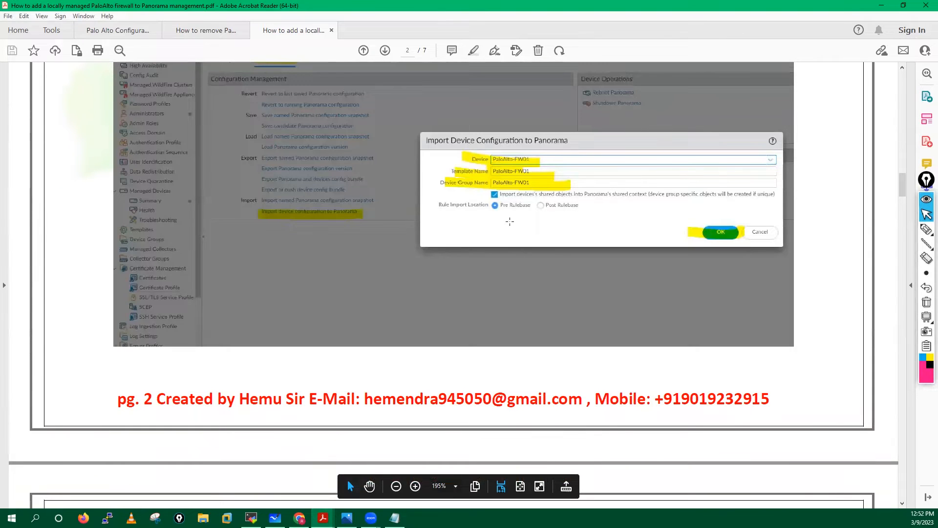
pyautogui.scroll(-1, 509, 207)
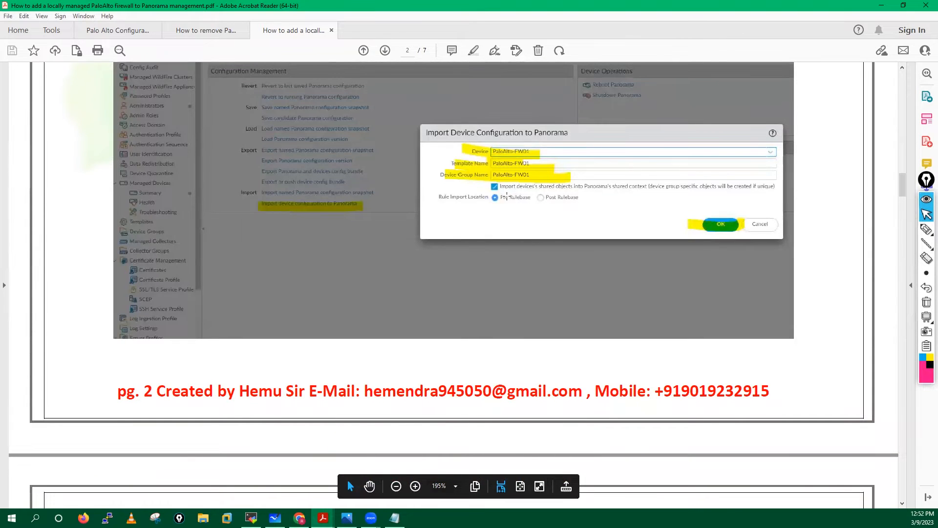
pyautogui.scroll(1, 511, 205)
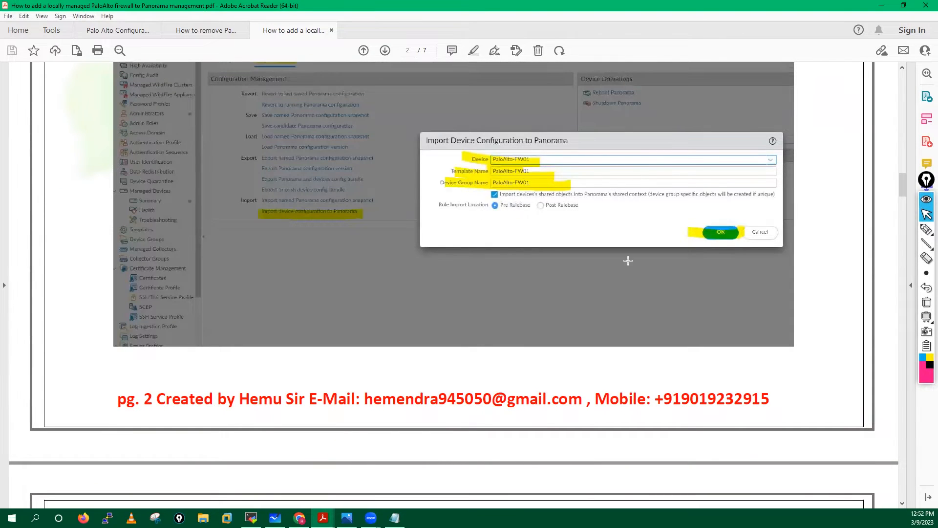
pyautogui.scroll(-3, 462, 285)
pyautogui.scroll(2, 456, 291)
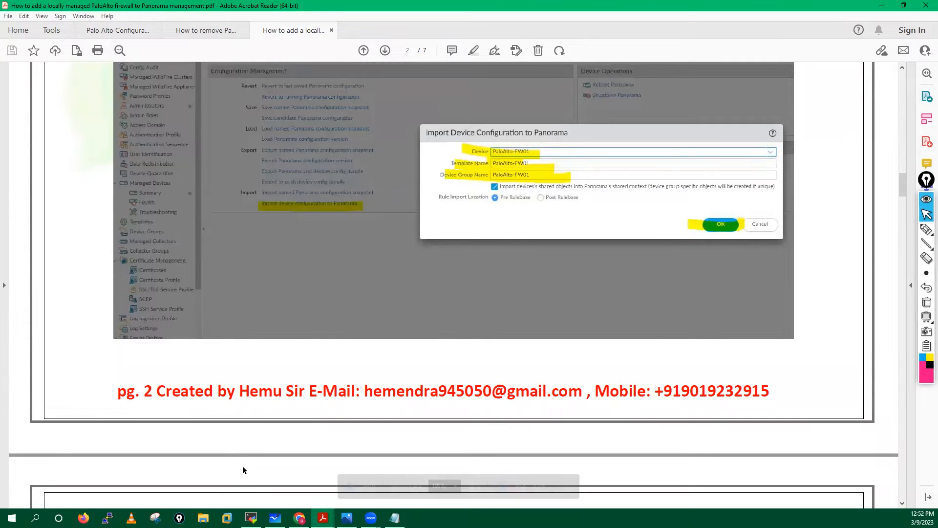
pyautogui.click(299, 517)
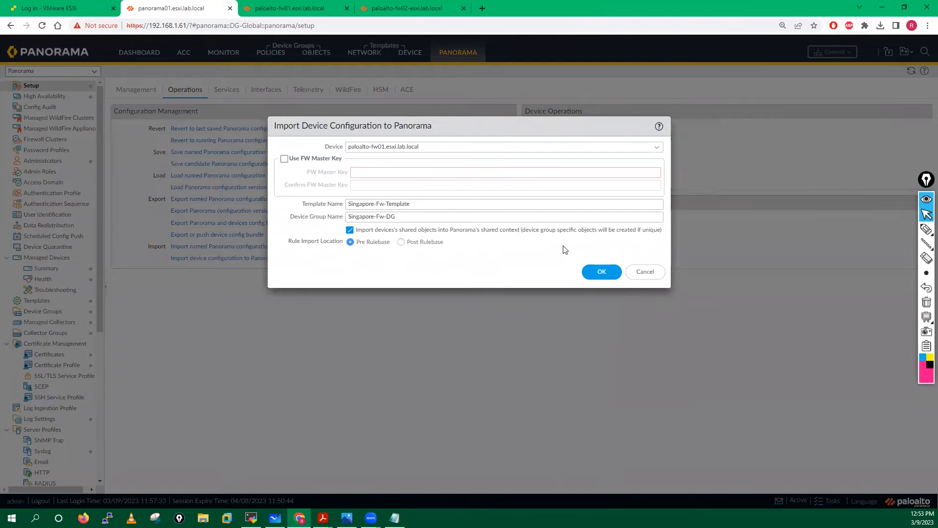
# - Confirm the fw01 configuration import and close the successful Import job report
pyautogui.click(601, 274)
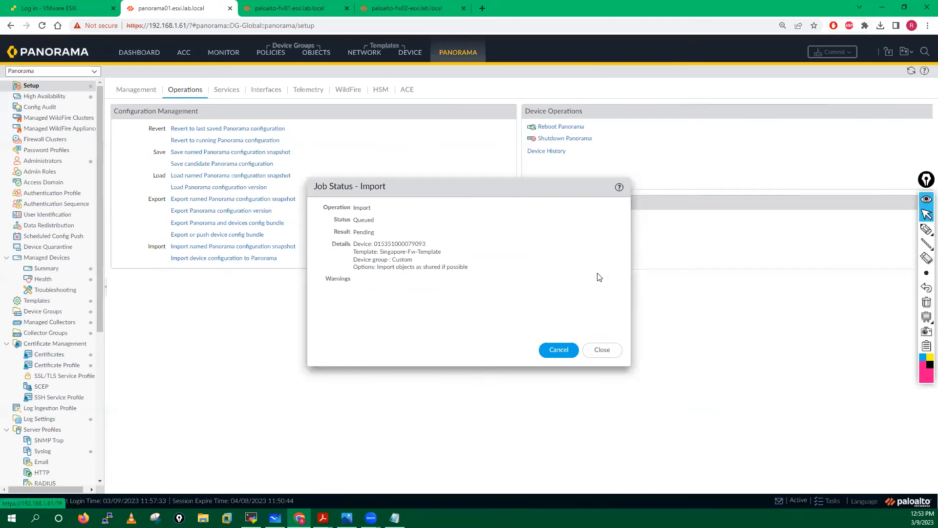
pyautogui.click(605, 351)
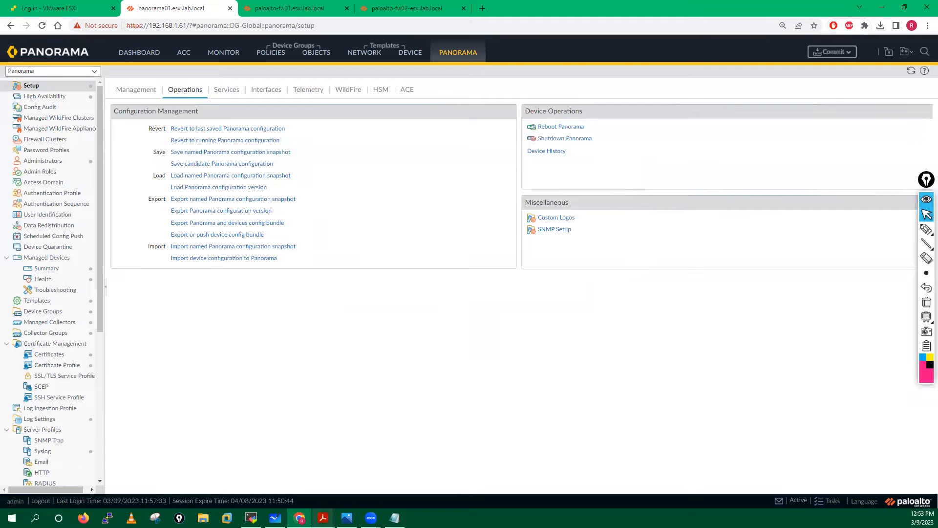
pyautogui.moveTo(323, 518)
pyautogui.click(418, 460)
# - Read the guide's connectivity commands and step 5 on Config Audit, then return to Panorama
pyautogui.scroll(-3, 313, 337)
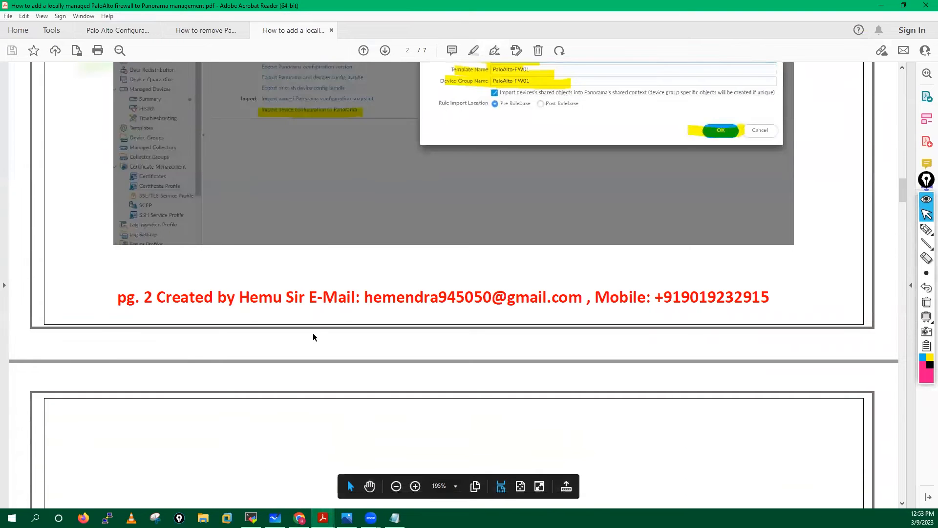
pyautogui.scroll(-10, 313, 337)
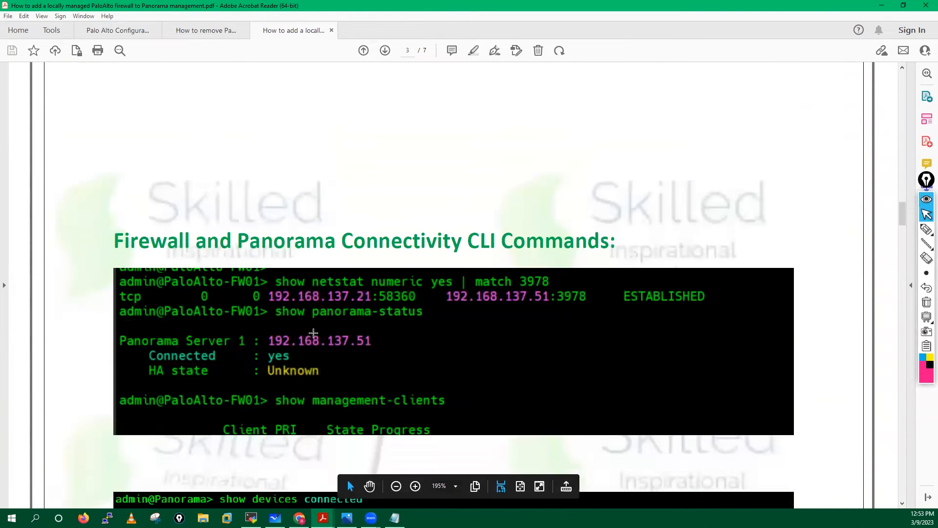
pyautogui.scroll(15, 313, 333)
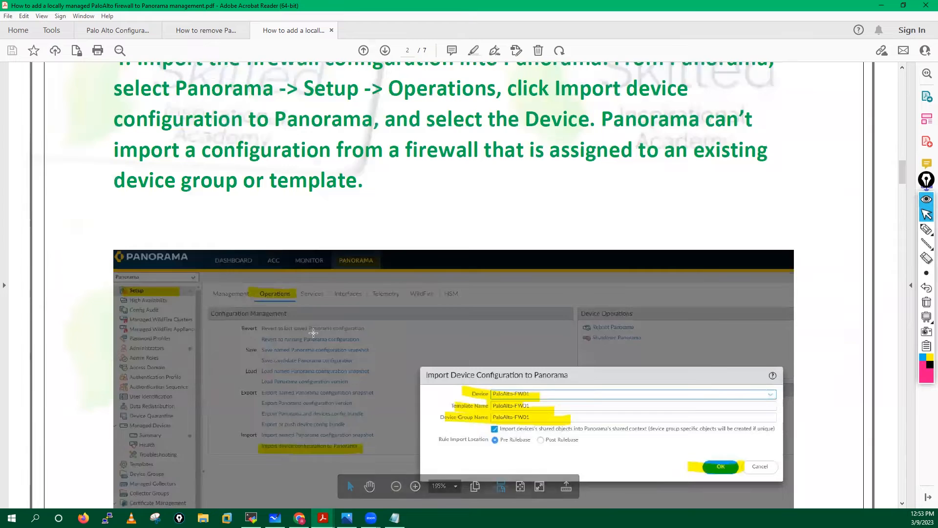
pyautogui.scroll(-10, 525, 367)
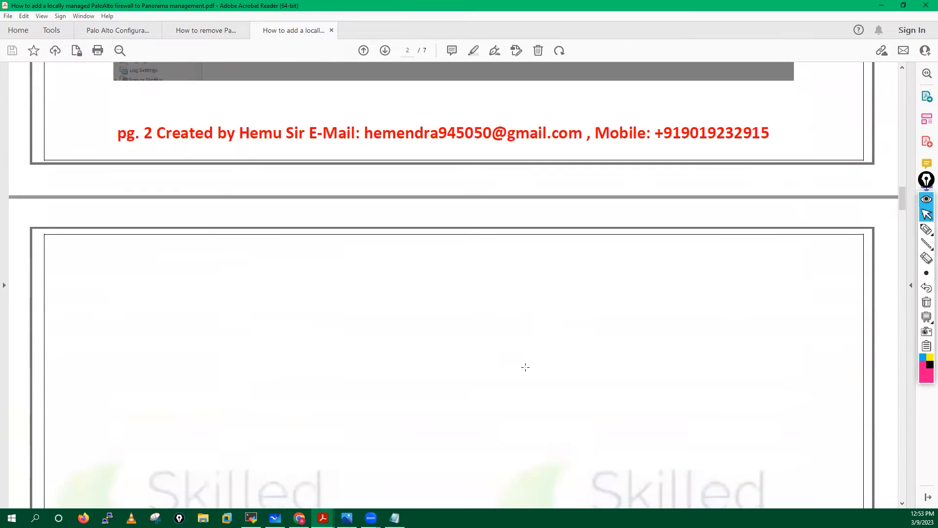
pyautogui.scroll(-8, 525, 367)
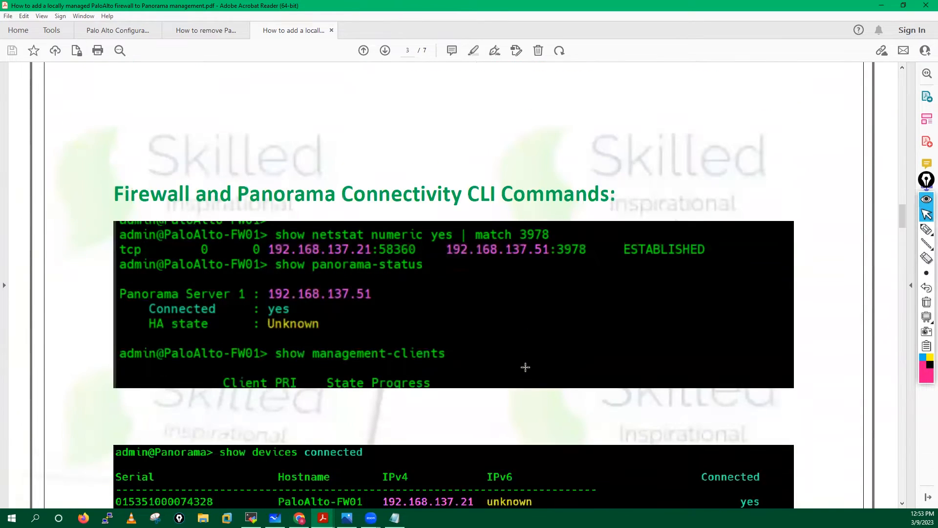
pyautogui.scroll(-3, 526, 367)
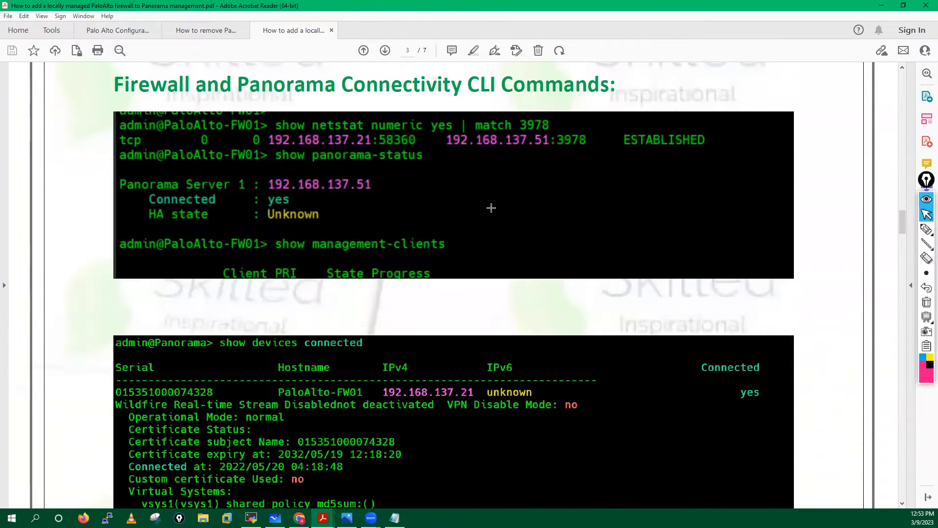
pyautogui.scroll(-5, 380, 209)
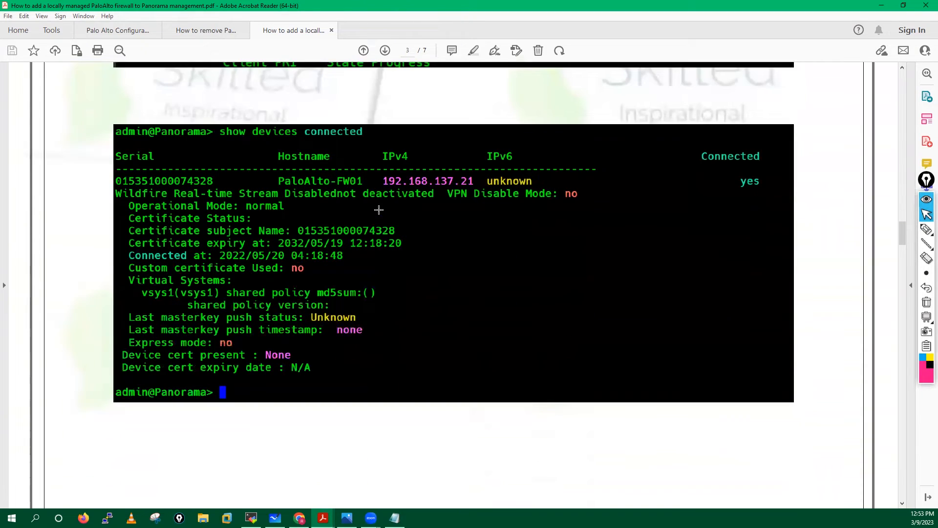
pyautogui.scroll(-8, 321, 257)
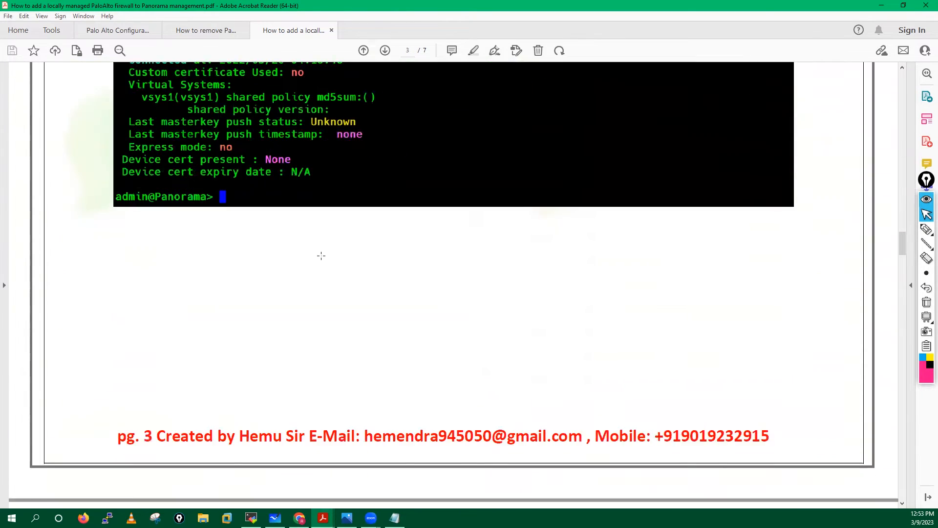
pyautogui.scroll(-15, 322, 257)
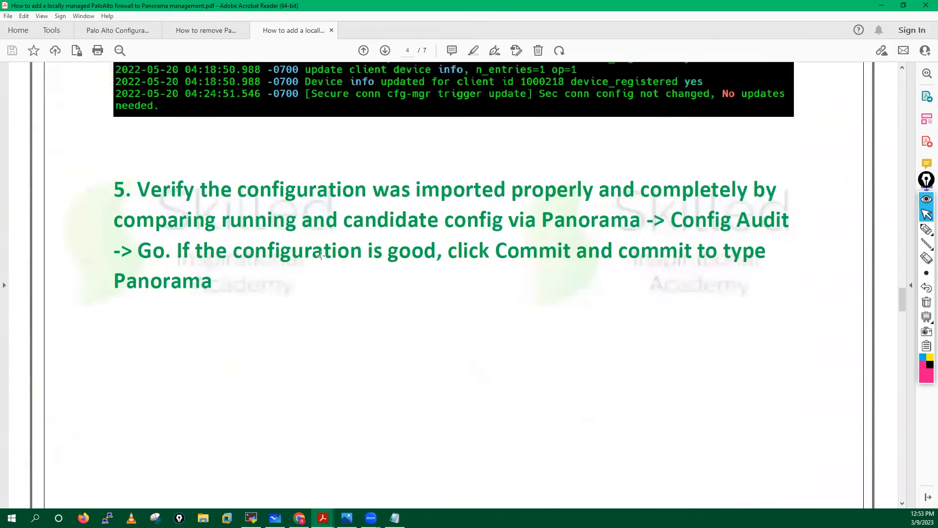
pyautogui.scroll(-2, 321, 256)
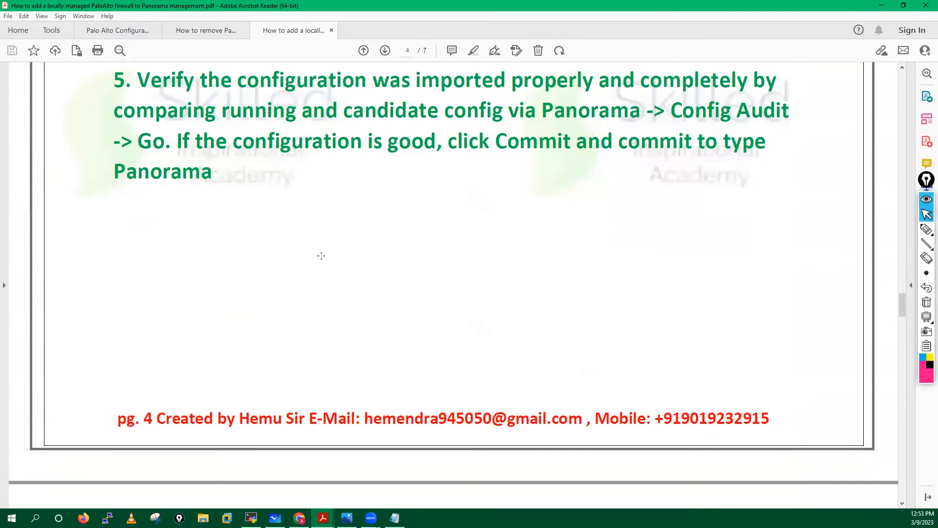
pyautogui.scroll(1, 432, 238)
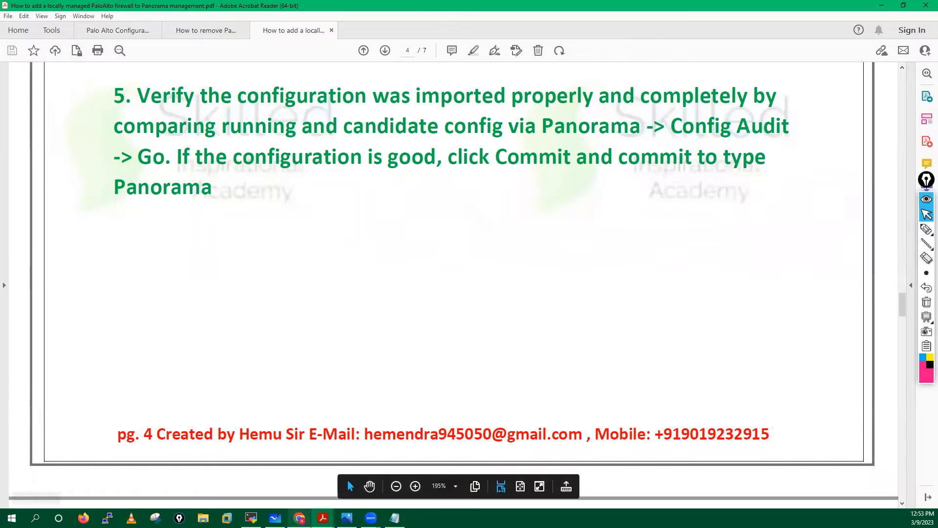
pyautogui.hotkey('alt', 'Tab')
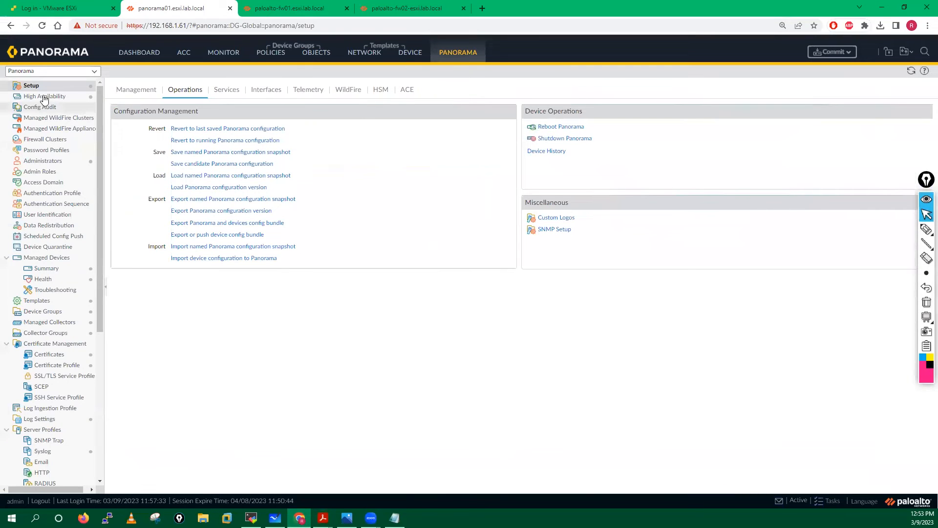
# - Run a Config Audit comparing Local Running config with Local Candidate config
pyautogui.click(39, 109)
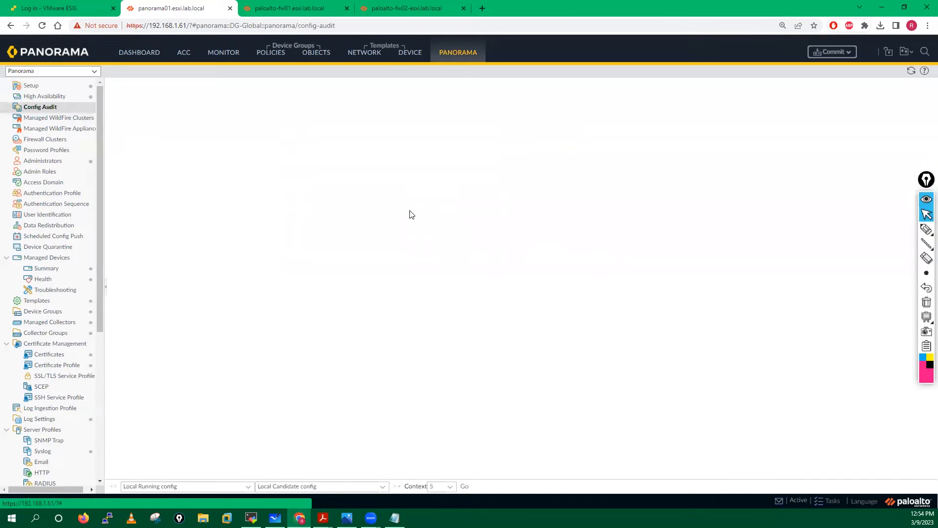
pyautogui.click(464, 486)
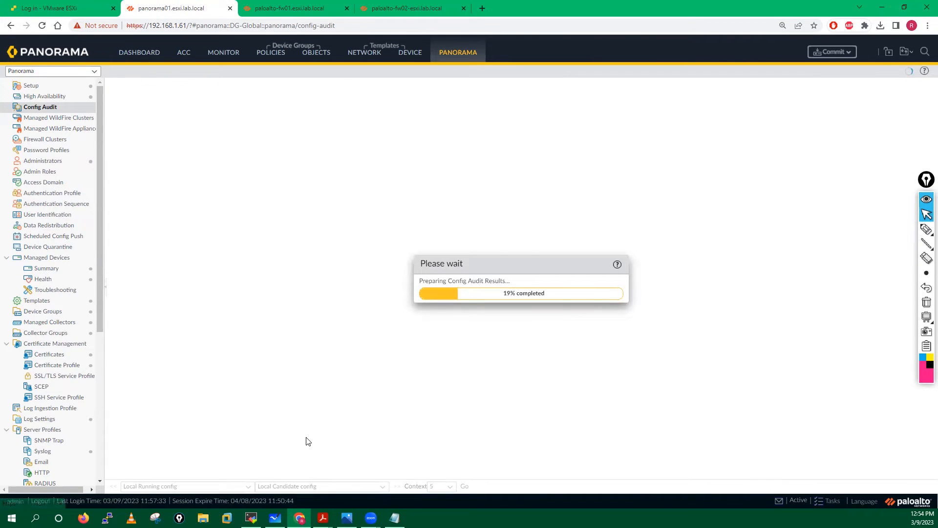
# - Read the guide's step 6 on pushing the device config bundle, then return to the audit results
pyautogui.moveTo(322, 517)
pyautogui.click(430, 479)
pyautogui.scroll(-10, 273, 318)
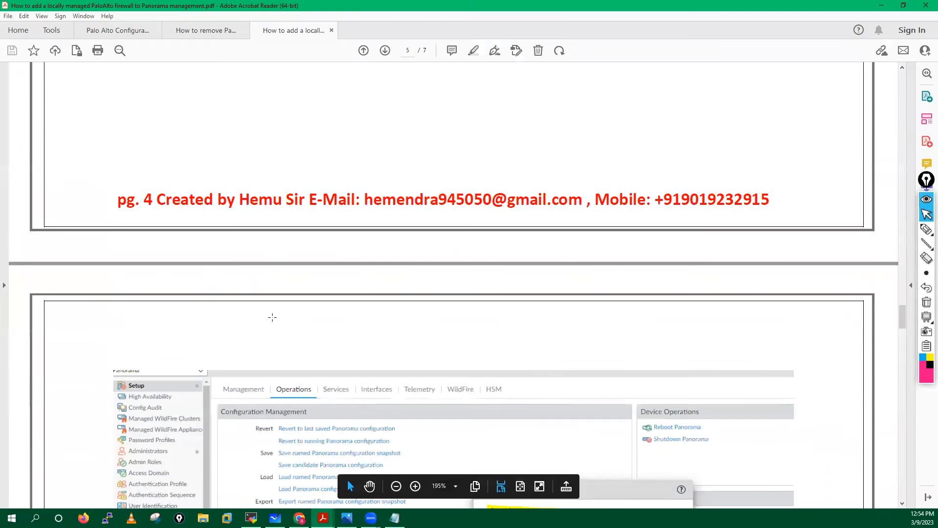
pyautogui.scroll(-4, 272, 318)
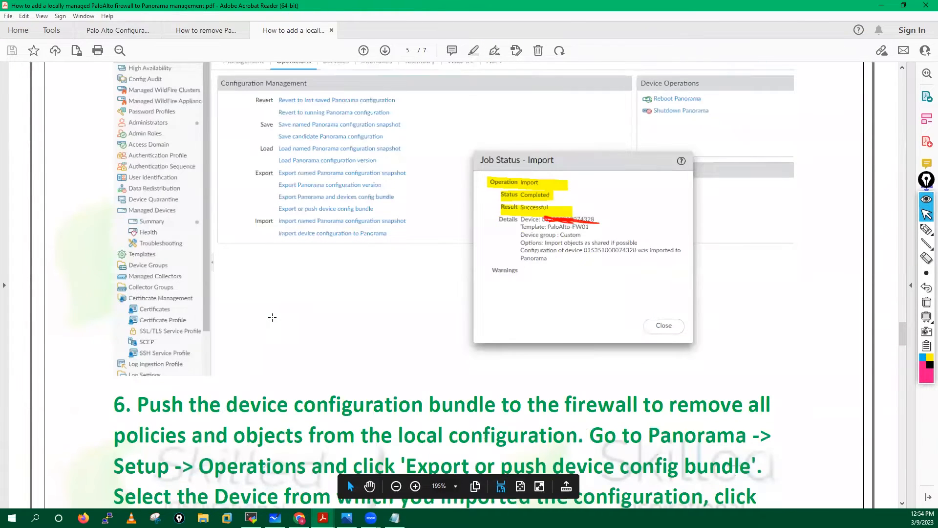
pyautogui.scroll(-1, 483, 250)
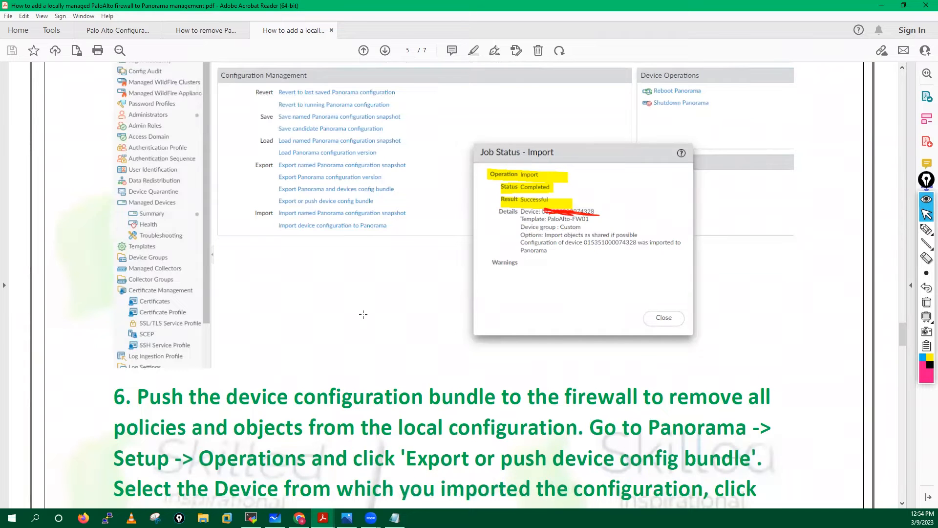
pyautogui.scroll(-12, 363, 314)
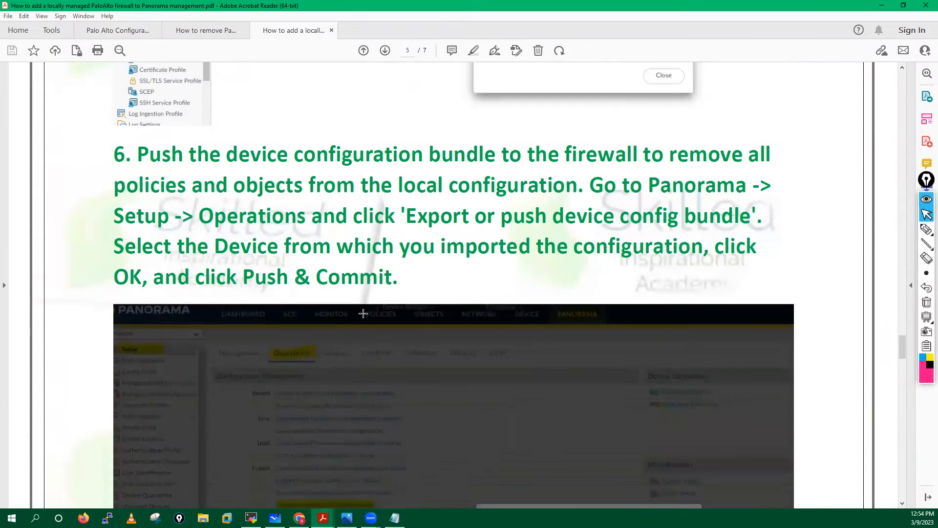
pyautogui.scroll(-2, 364, 313)
pyautogui.scroll(-1, 364, 313)
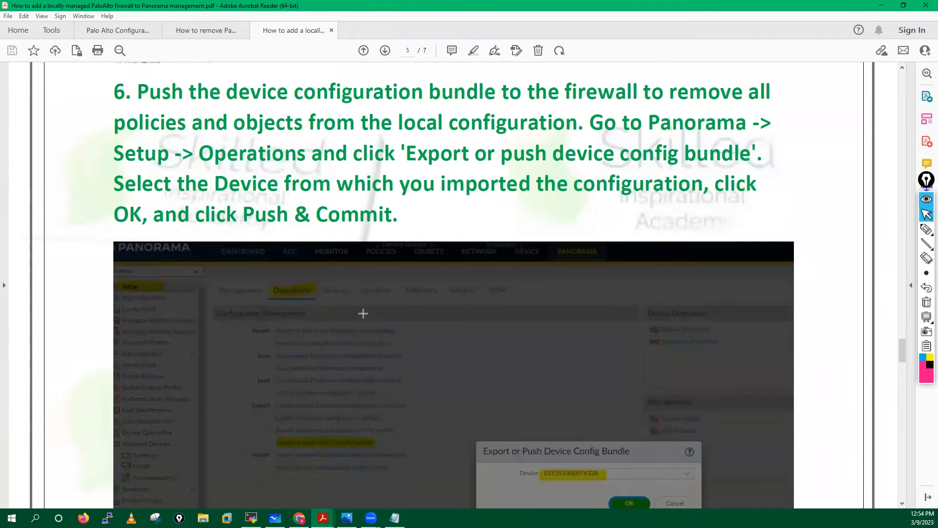
pyautogui.scroll(20, 363, 313)
pyautogui.scroll(-3, 363, 313)
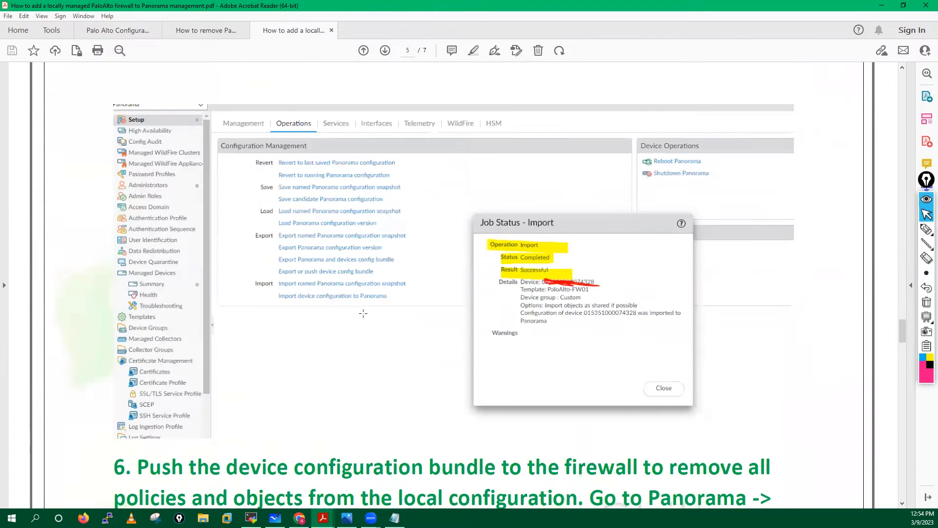
pyautogui.scroll(20, 363, 313)
pyautogui.scroll(-10, 363, 315)
pyautogui.scroll(2, 364, 316)
pyautogui.scroll(-5, 363, 315)
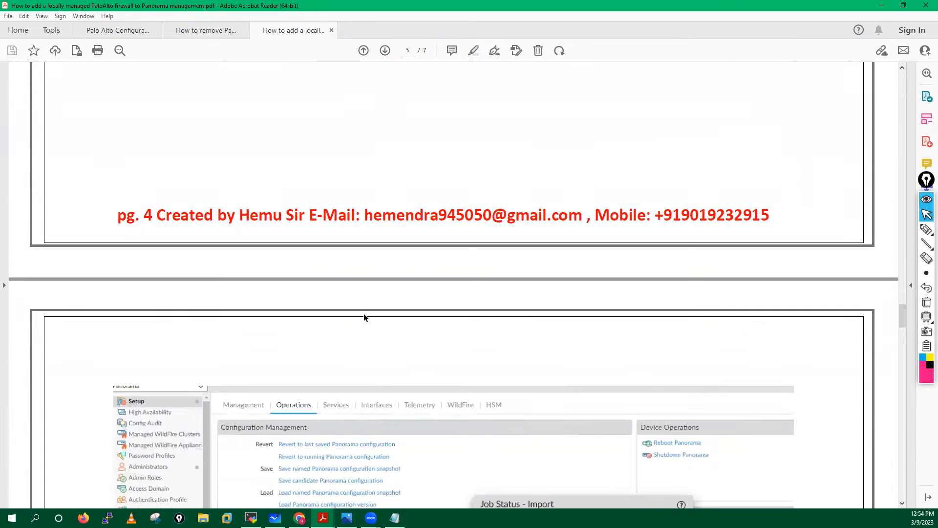
pyautogui.scroll(-8, 363, 314)
pyautogui.scroll(-3, 363, 313)
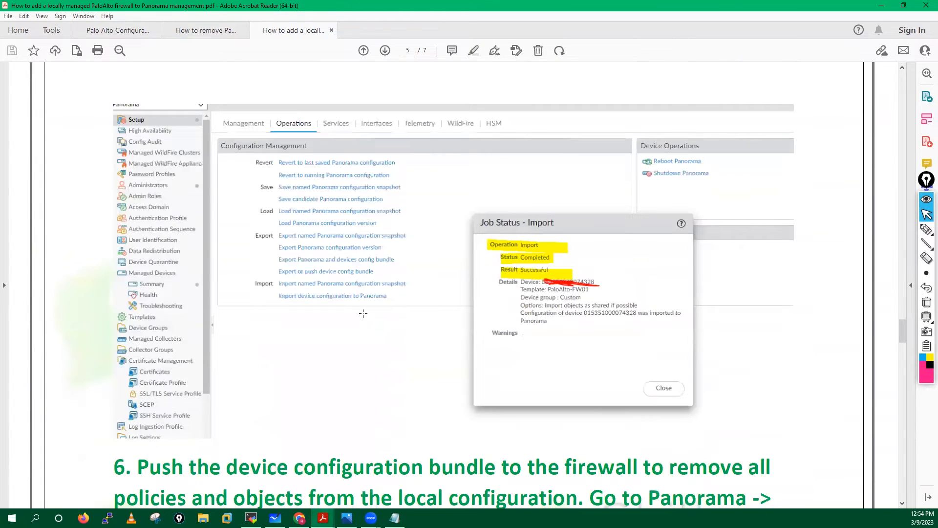
pyautogui.scroll(-1, 363, 313)
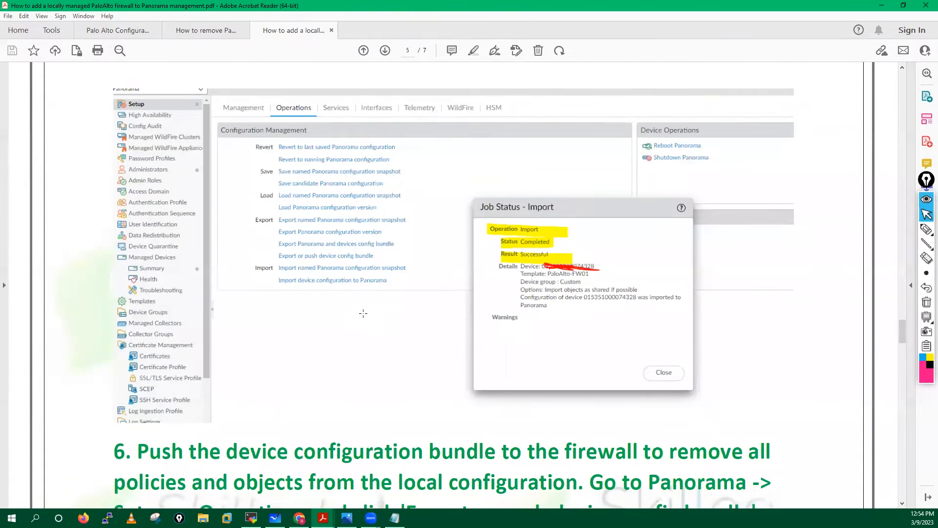
pyautogui.scroll(-10, 364, 313)
pyautogui.scroll(6, 626, 166)
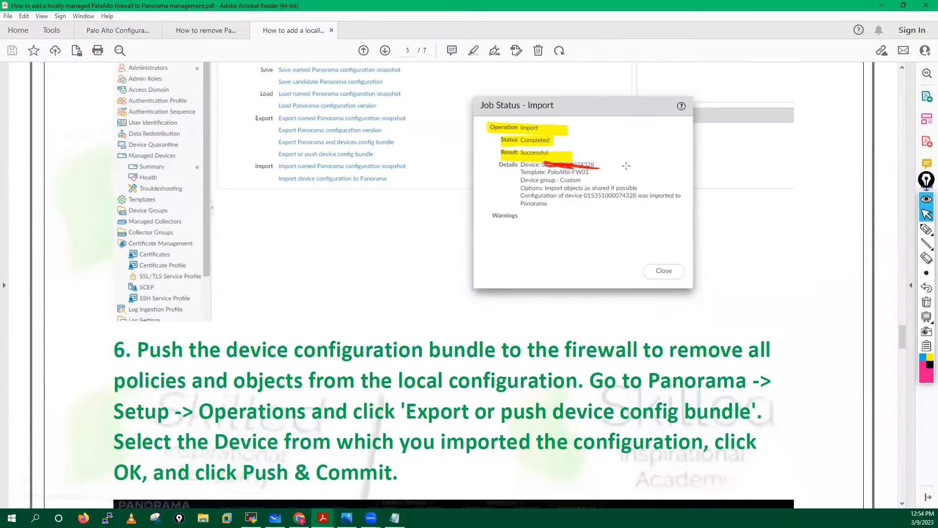
pyautogui.scroll(-11, 349, 250)
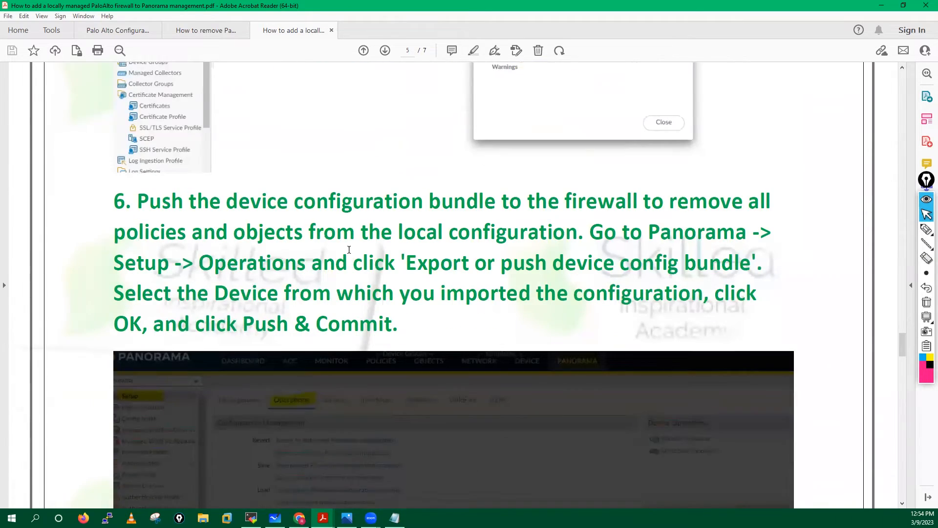
pyautogui.click(299, 517)
# - Scroll through the Config Audit differences, including the deleted address objects and TCP-8080 service
pyautogui.scroll(-20, 630, 194)
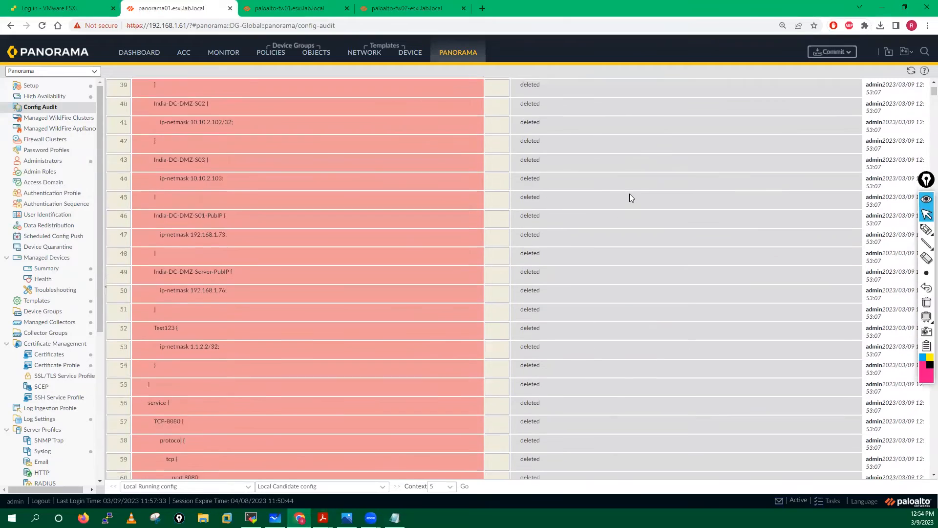
pyautogui.scroll(-20, 630, 194)
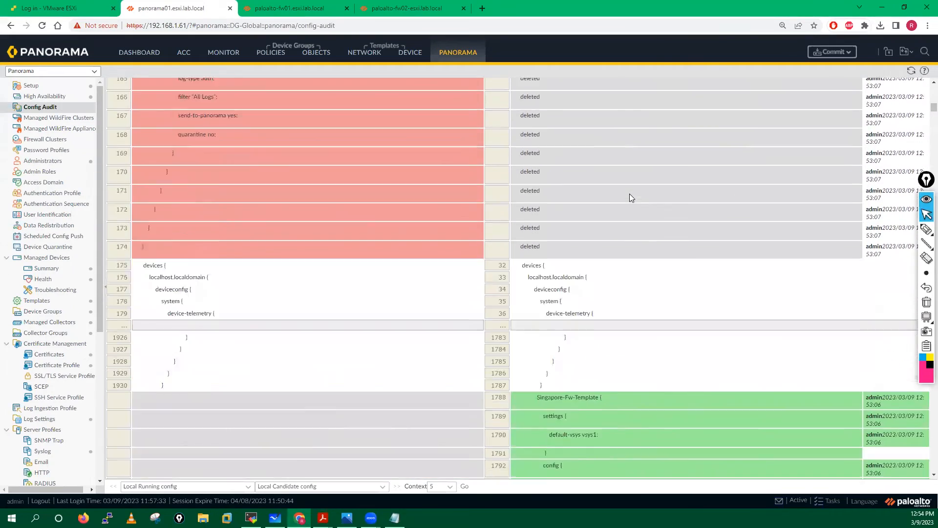
pyautogui.scroll(-20, 630, 193)
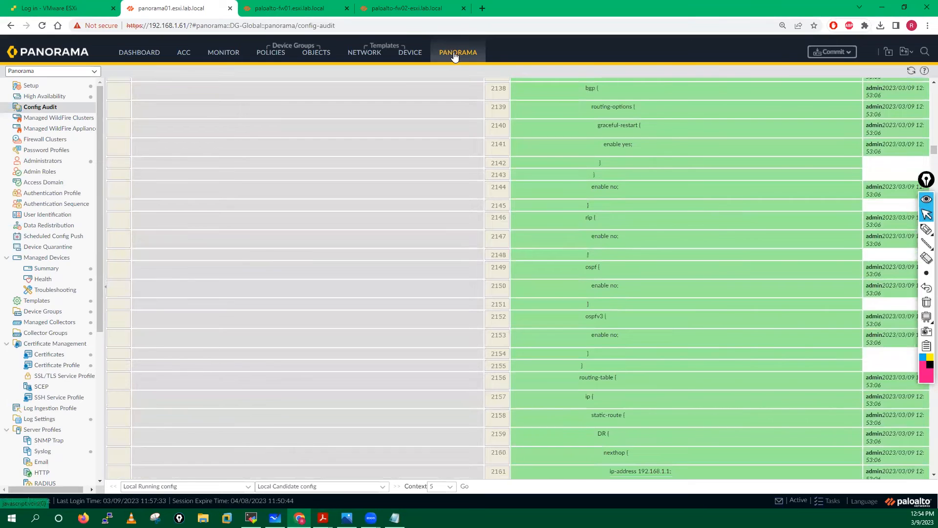
# - Confirm in Task Manager that Import job 7822 succeeded, close both dialogs, and return to the guide
pyautogui.click(455, 57)
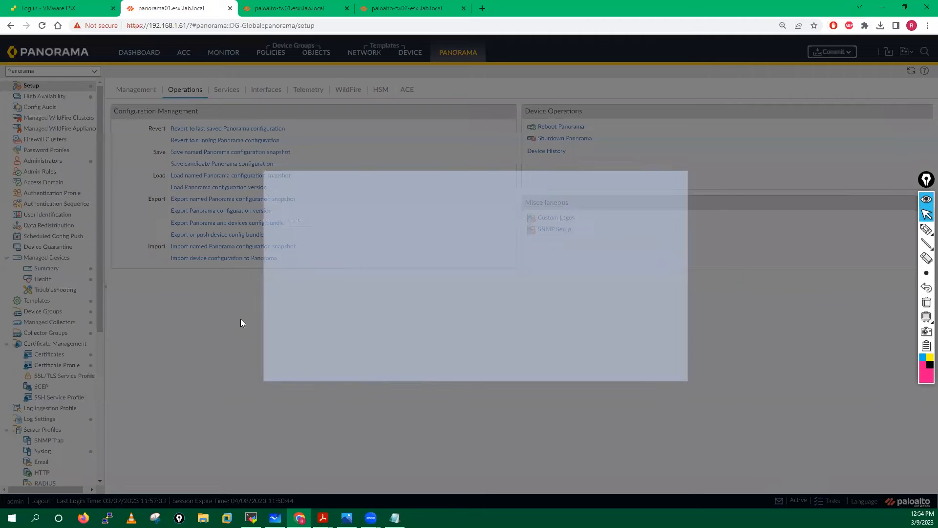
pyautogui.click(295, 252)
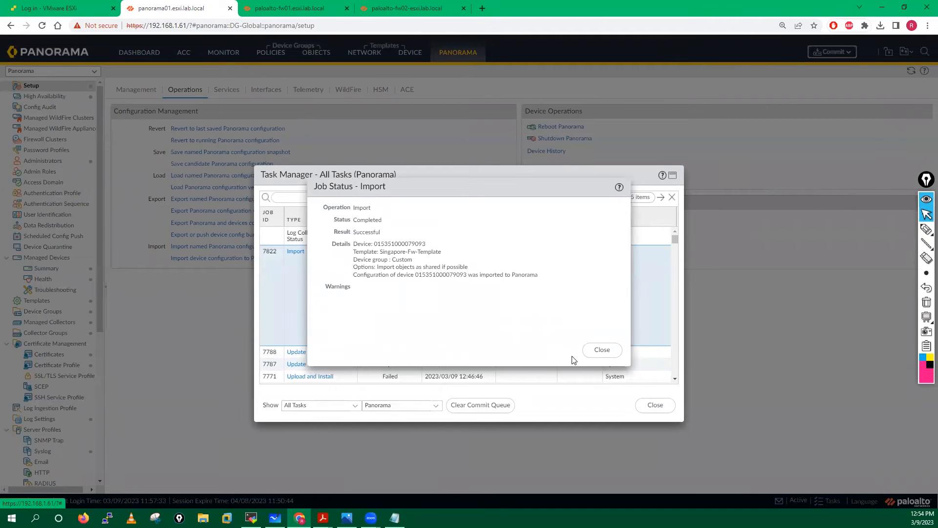
pyautogui.click(603, 350)
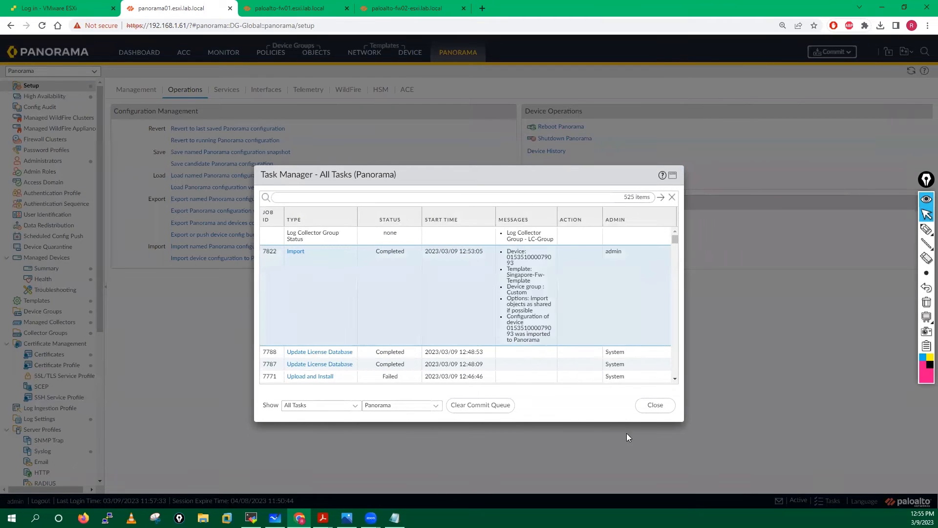
pyautogui.click(656, 405)
pyautogui.click(323, 518)
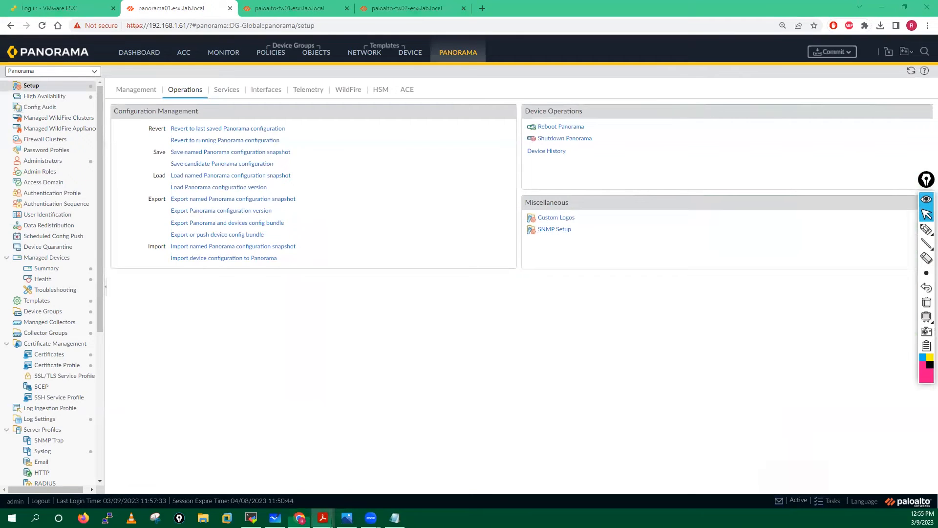
pyautogui.click(421, 472)
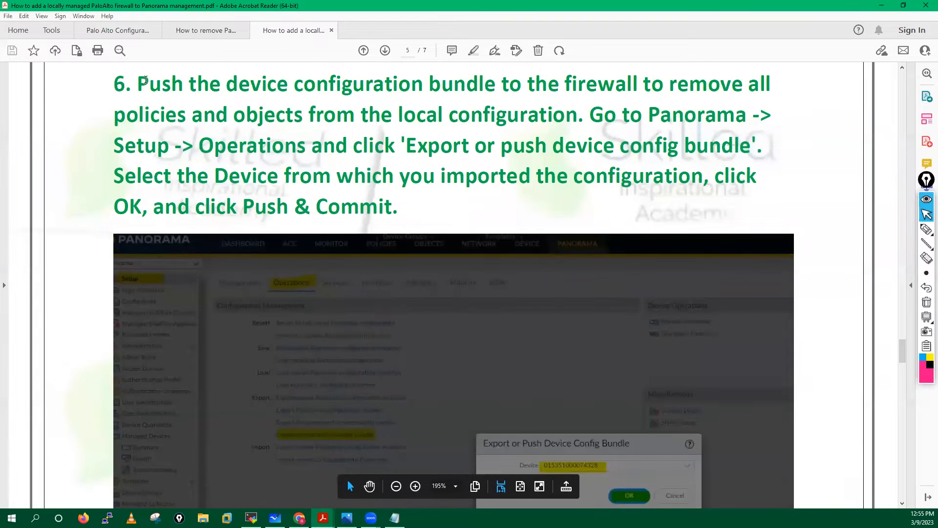
# - Highlight step 6's 'Go to Panorama' and 'Export or push device config bundle' instructions in the guide
pyautogui.moveTo(138, 83); pyautogui.dragTo(763, 114)
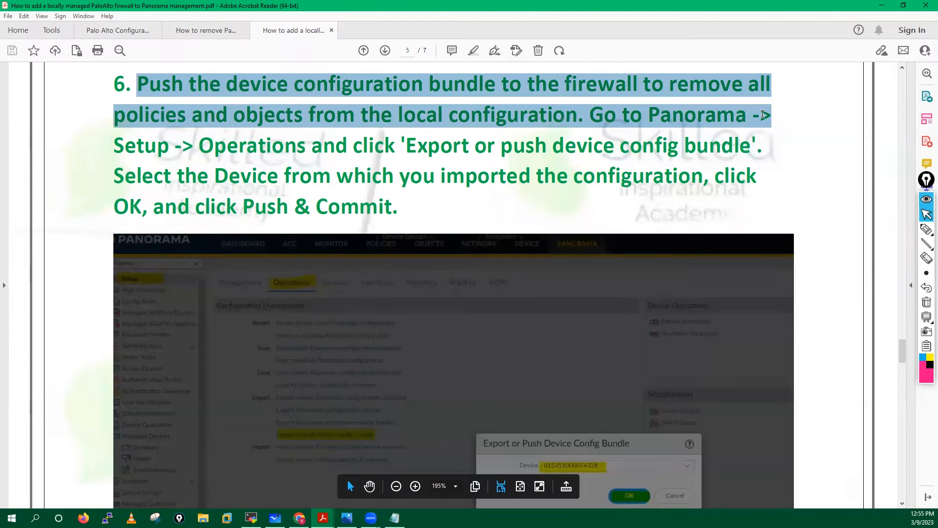
pyautogui.moveTo(764, 114); pyautogui.dragTo(764, 115)
pyautogui.moveTo(645, 114); pyautogui.dragTo(780, 154)
pyautogui.click(469, 147)
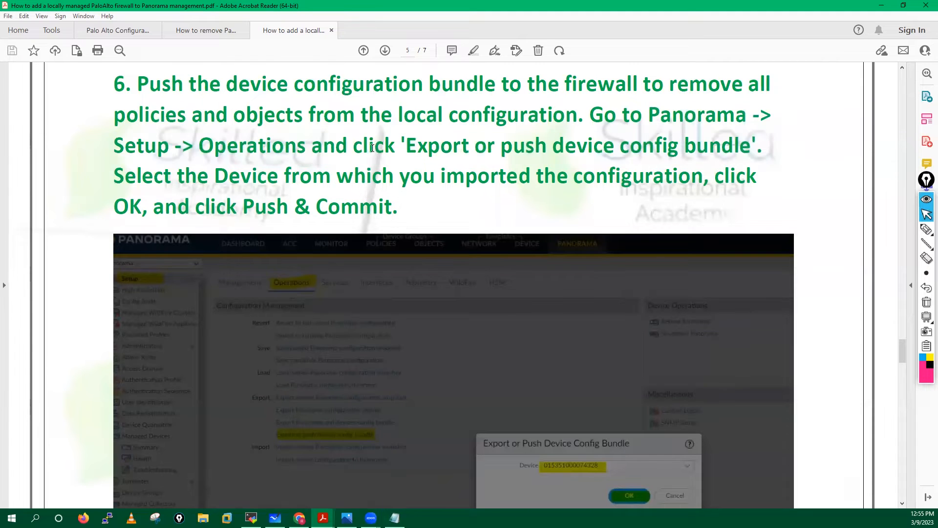
pyautogui.moveTo(409, 142); pyautogui.dragTo(683, 146)
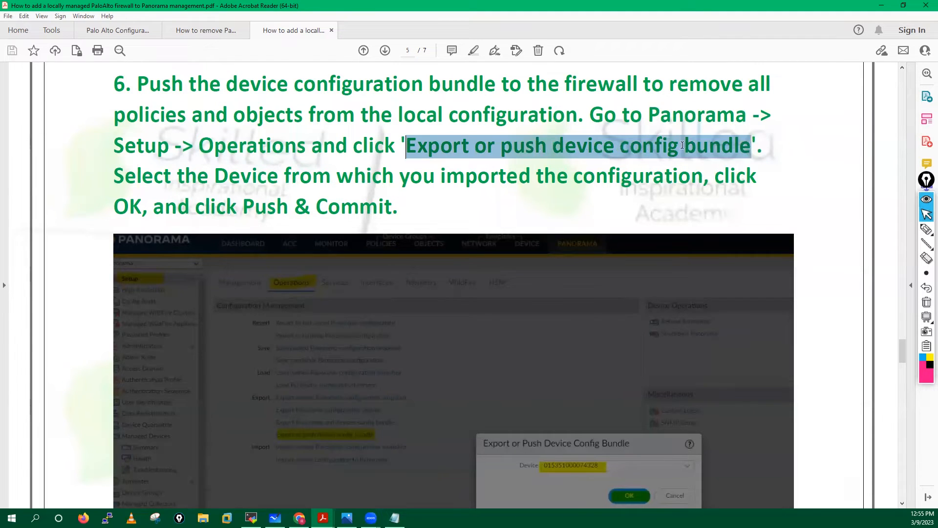
pyautogui.moveTo(743, 146); pyautogui.dragTo(744, 146)
# - Highlight the device-selection and 'click OK, and click Push & Commit' sentences, then return to Panorama
pyautogui.moveTo(115, 176); pyautogui.dragTo(704, 179)
pyautogui.click(764, 193)
pyautogui.moveTo(764, 193); pyautogui.dragTo(714, 177)
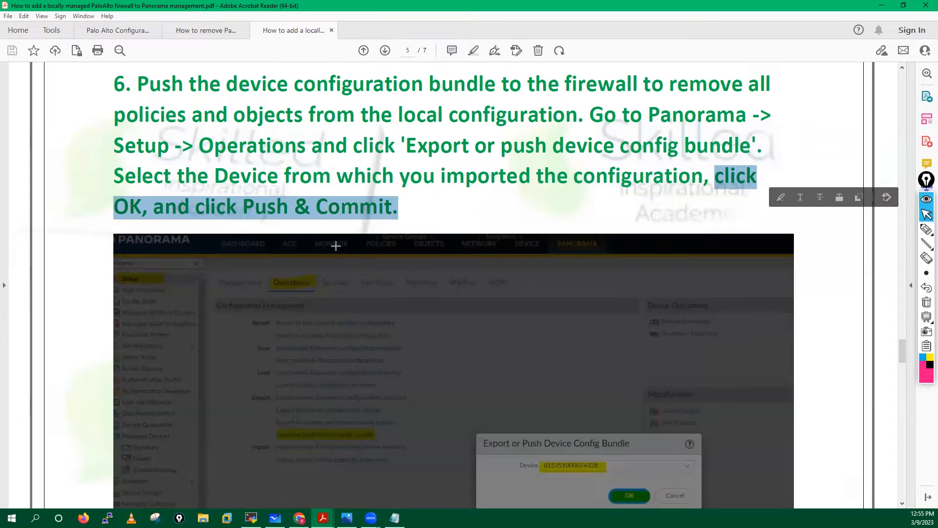
pyautogui.scroll(-5, 336, 245)
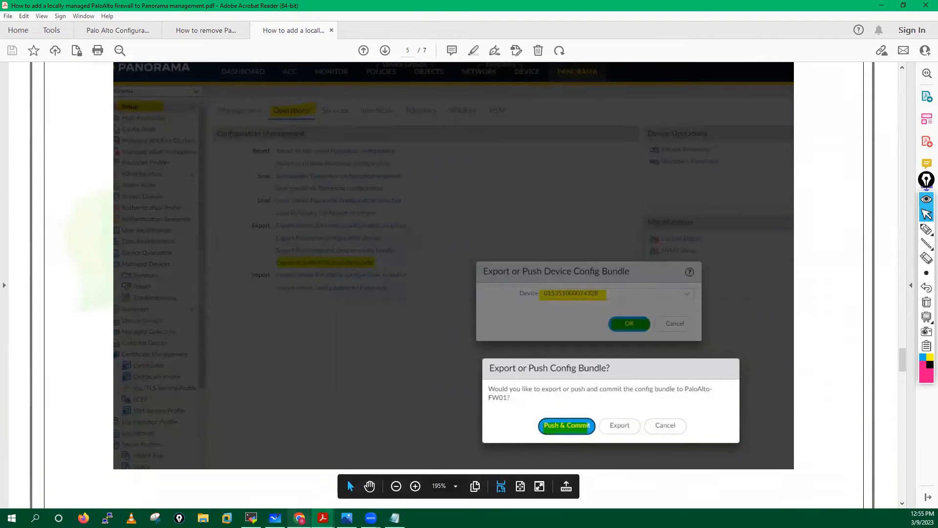
pyautogui.click(307, 518)
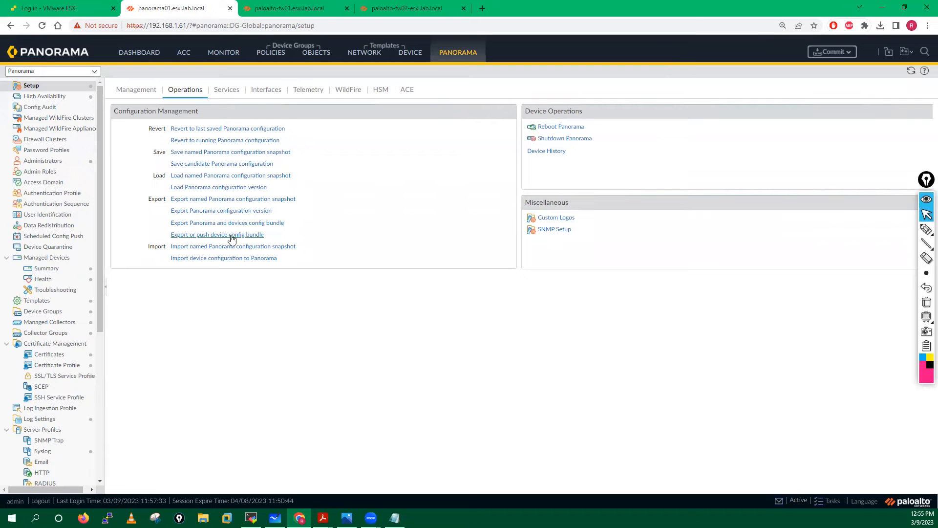
# - Push and commit the device config bundle to paloalto-fw01, then dismiss the import-bundle error
pyautogui.click(235, 238)
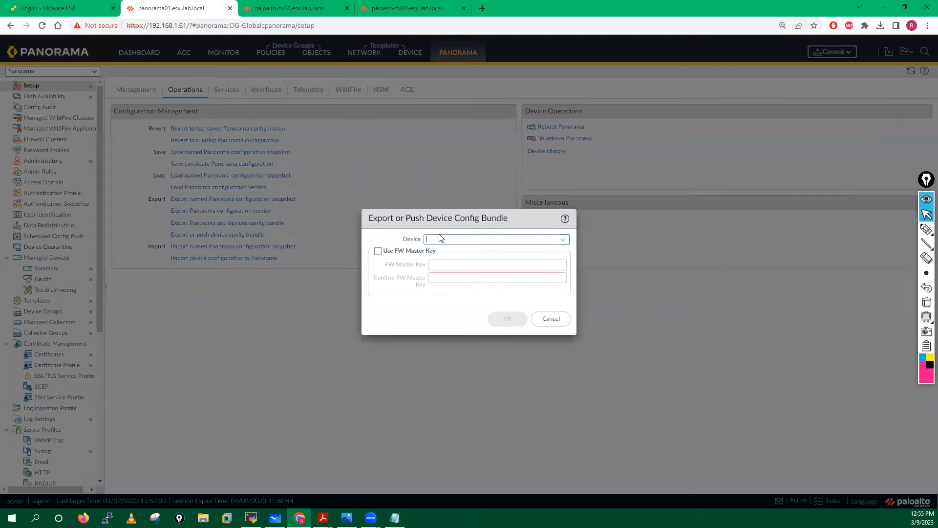
pyautogui.click(563, 240)
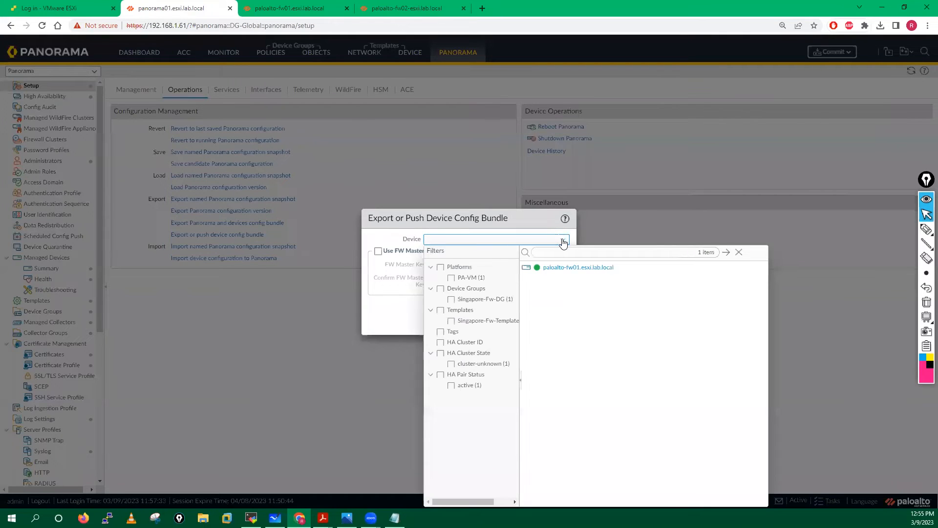
pyautogui.click(565, 268)
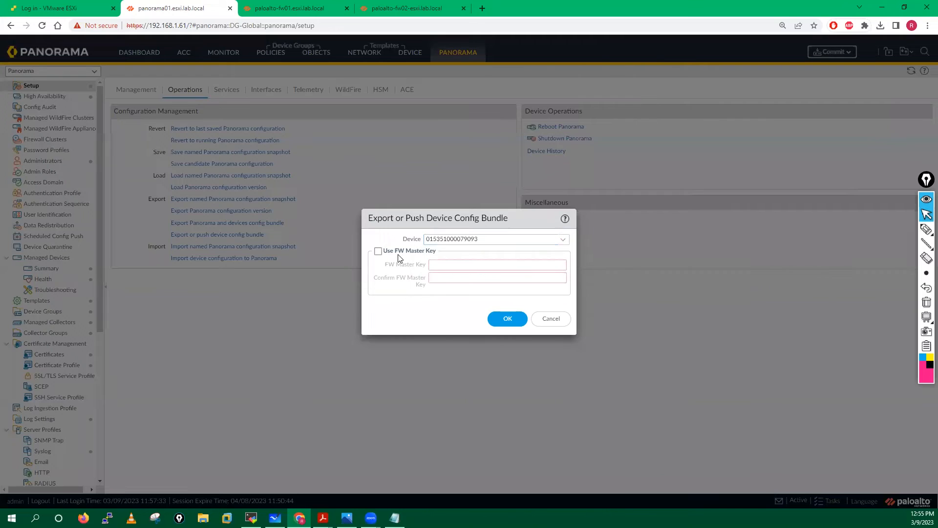
pyautogui.click(505, 323)
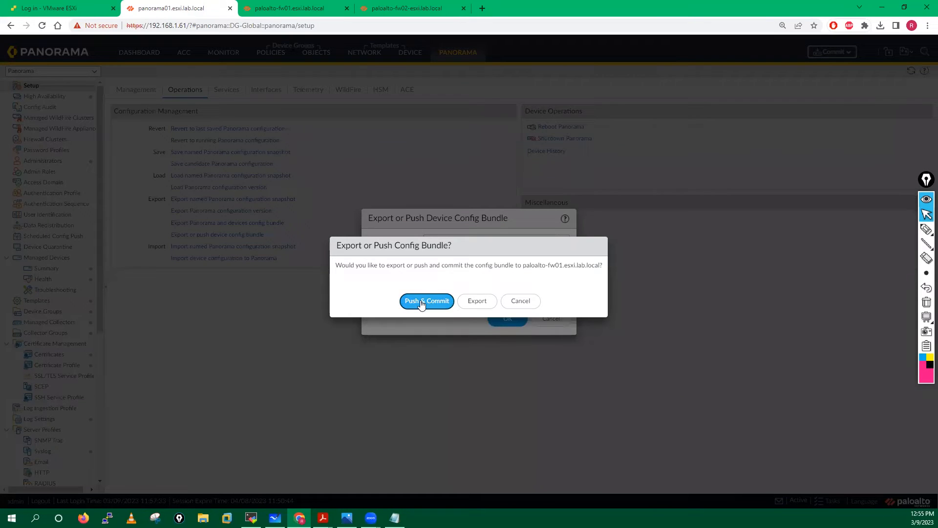
pyautogui.click(424, 302)
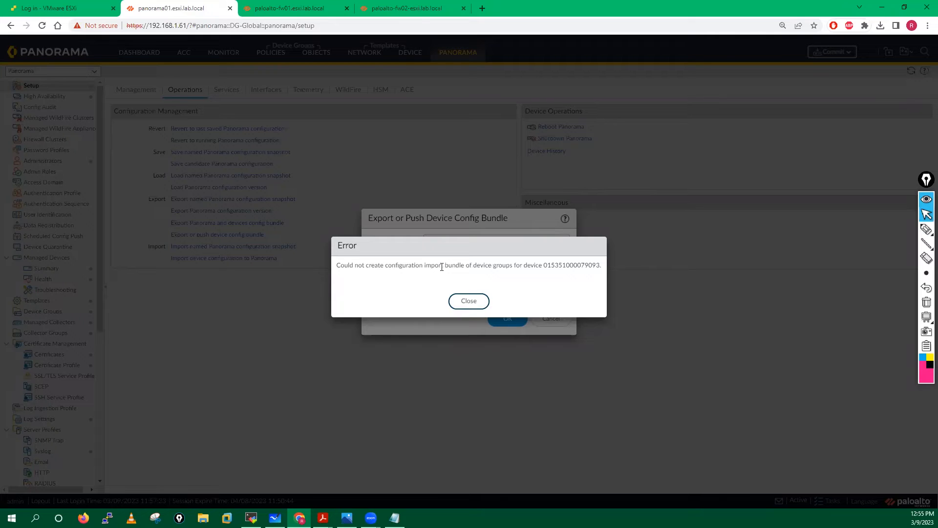
pyautogui.click(467, 301)
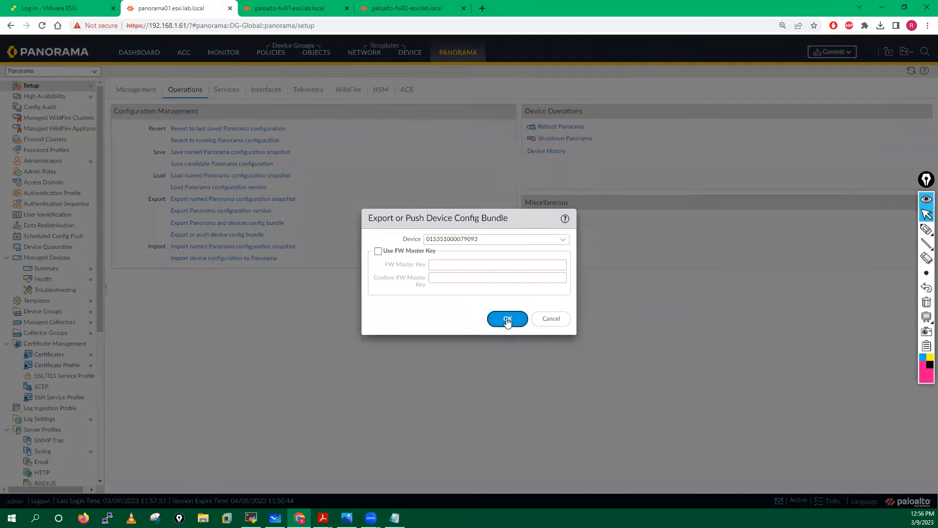
# - Retry the Push & Commit, dismiss the same error again, and cancel the dialog
pyautogui.click(507, 320)
pyautogui.click(435, 302)
pyautogui.click(467, 300)
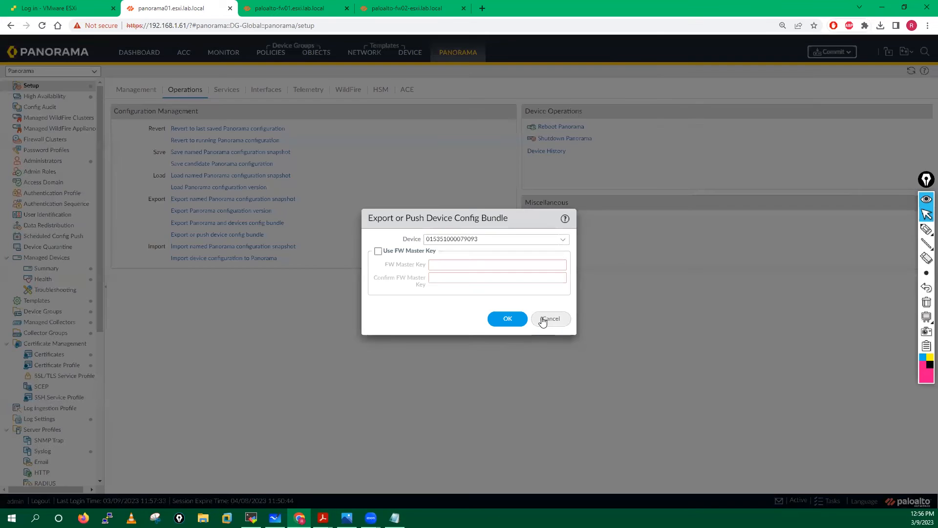
pyautogui.click(543, 320)
# - Reread the import and push steps on pages 4–6 of the locally managed firewall guide
pyautogui.moveTo(323, 517)
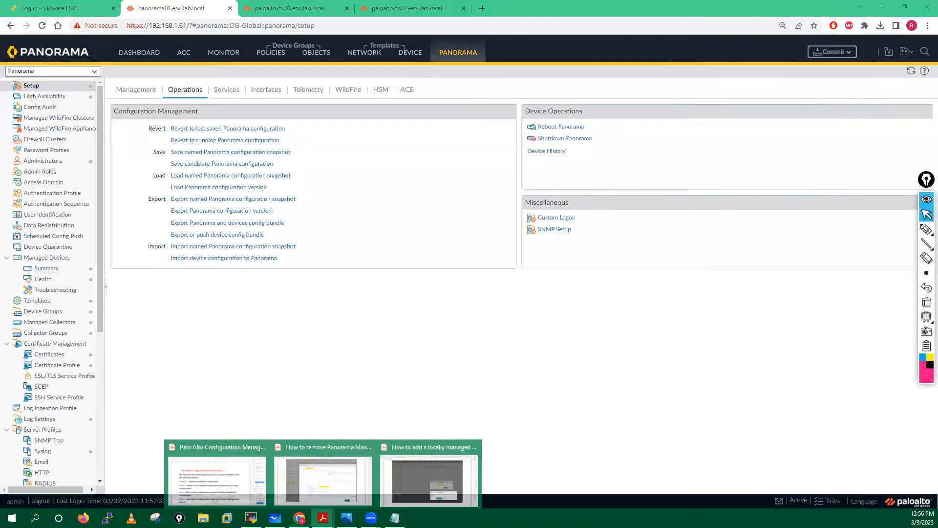
pyautogui.click(330, 485)
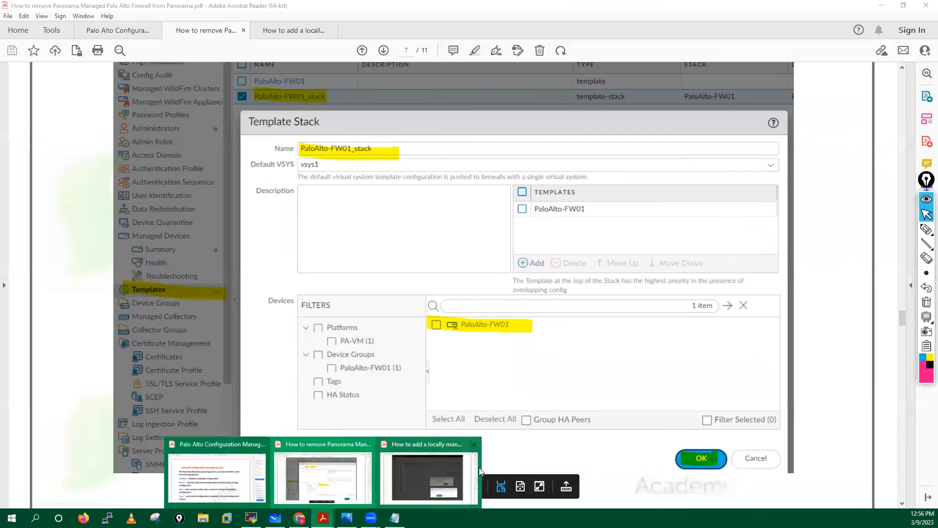
pyautogui.click(440, 472)
pyautogui.scroll(-3, 424, 282)
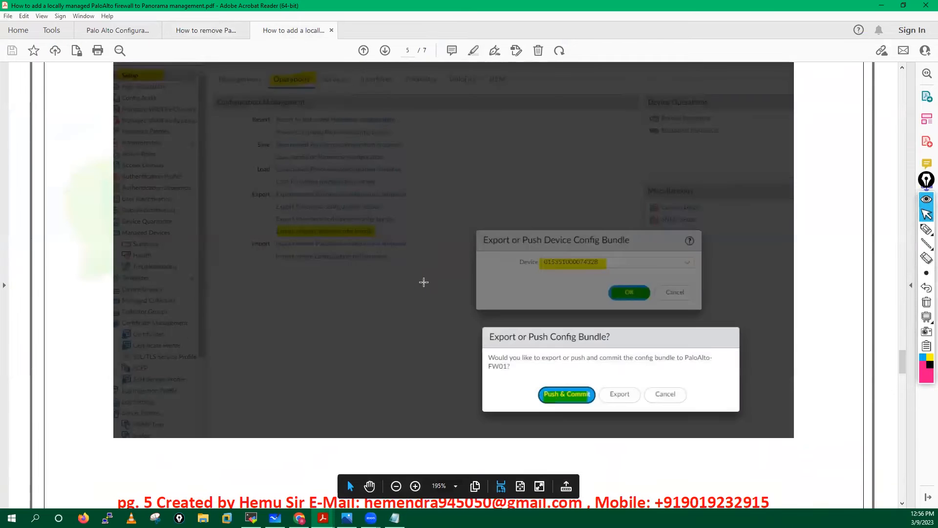
pyautogui.scroll(-10, 424, 282)
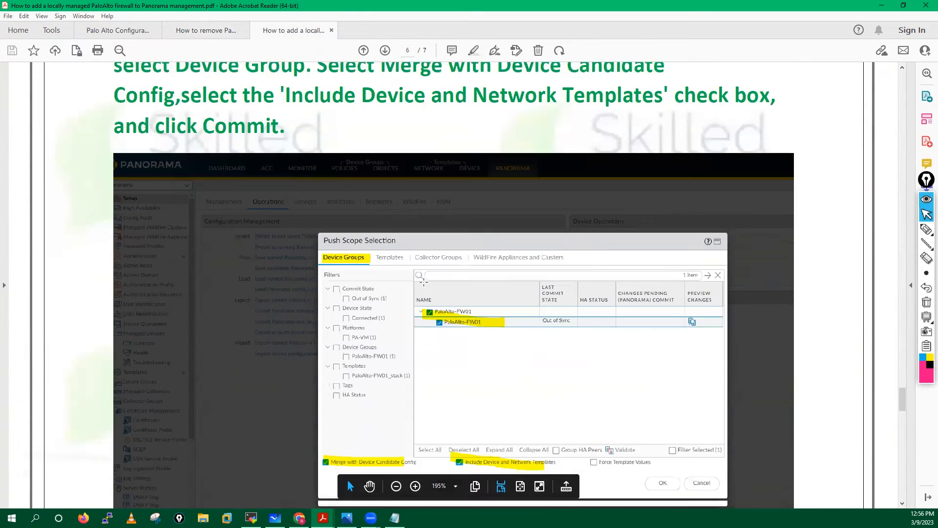
pyautogui.scroll(-3, 424, 282)
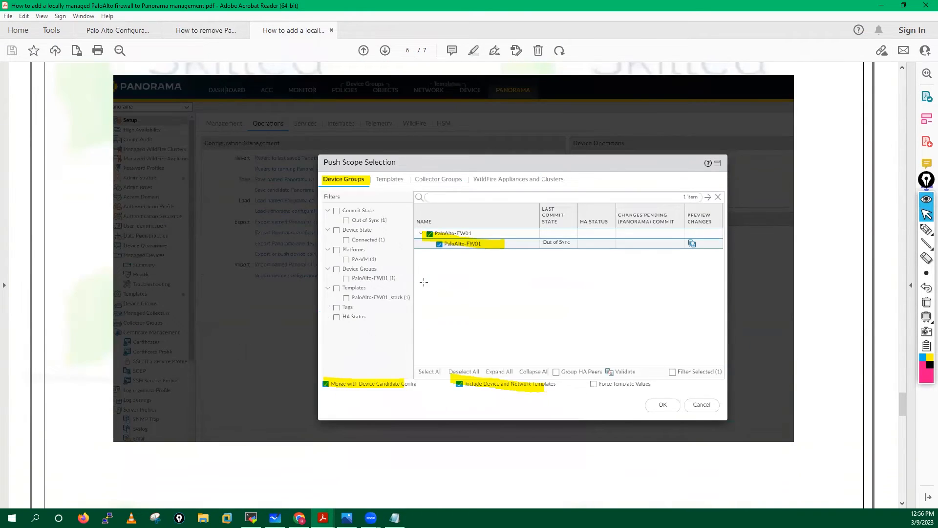
pyautogui.scroll(15, 424, 282)
pyautogui.scroll(15, 423, 282)
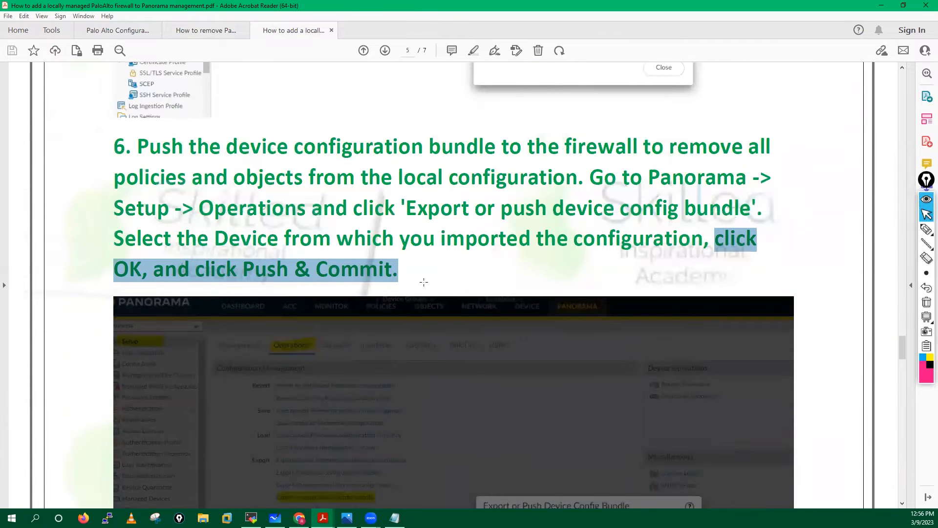
pyautogui.scroll(15, 424, 282)
pyautogui.scroll(15, 424, 282)
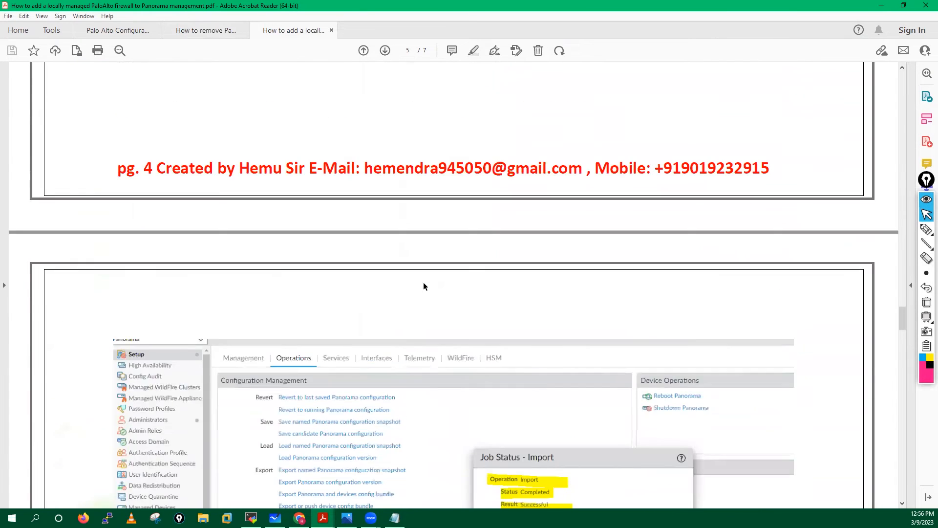
pyautogui.scroll(-20, 425, 286)
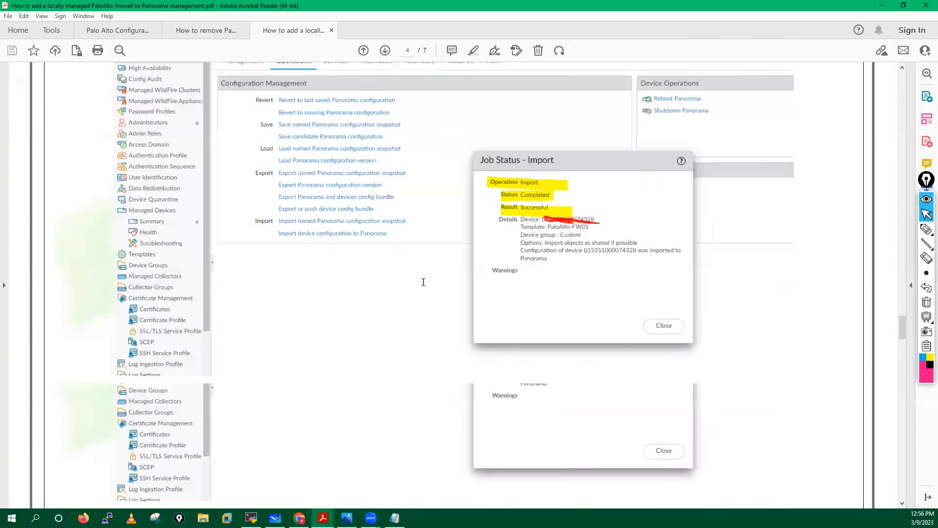
# - Back in Panorama, queue a Commit to Panorama of the pending changes
pyautogui.hotkey('alt', 'Tab')
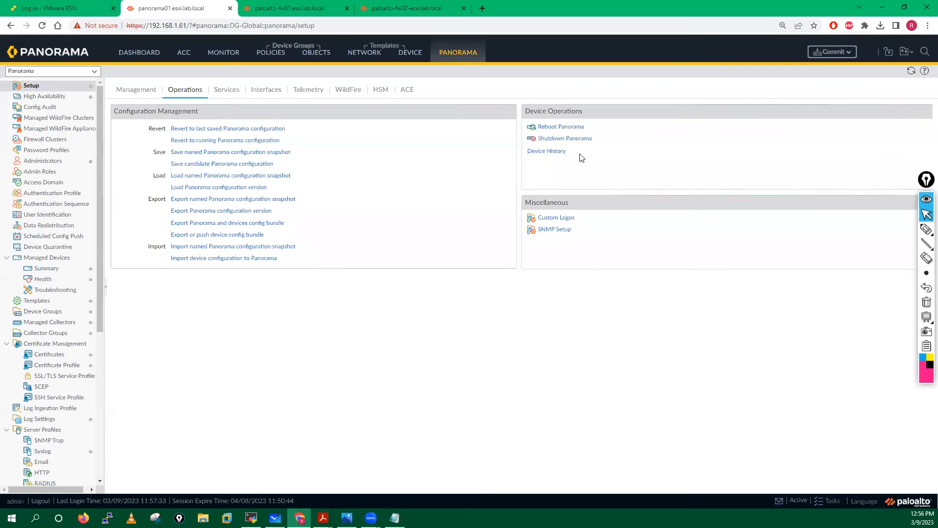
pyautogui.click(834, 51)
pyautogui.click(839, 64)
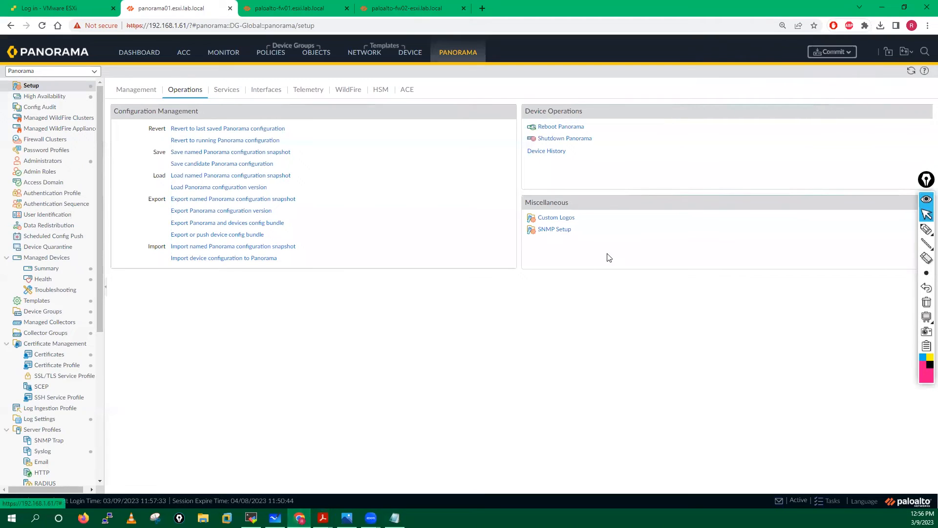
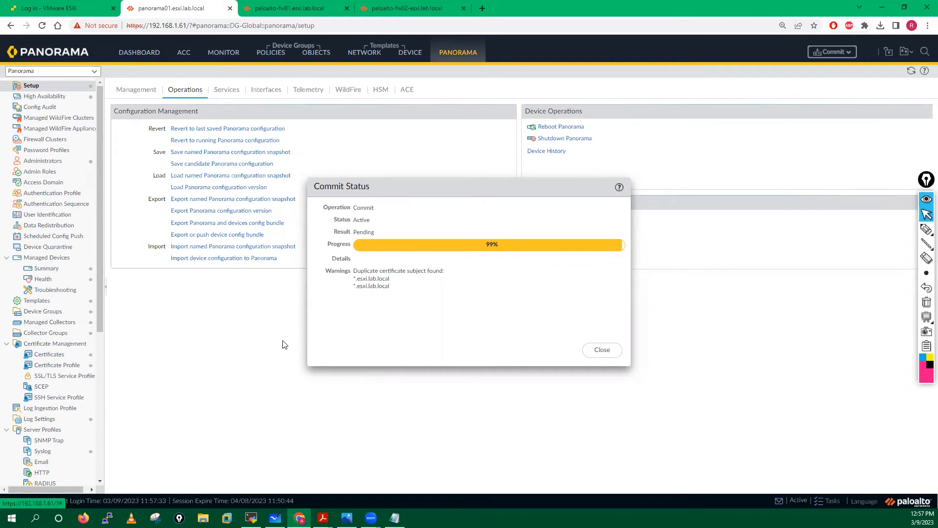
pyautogui.click(594, 354)
pyautogui.click(221, 235)
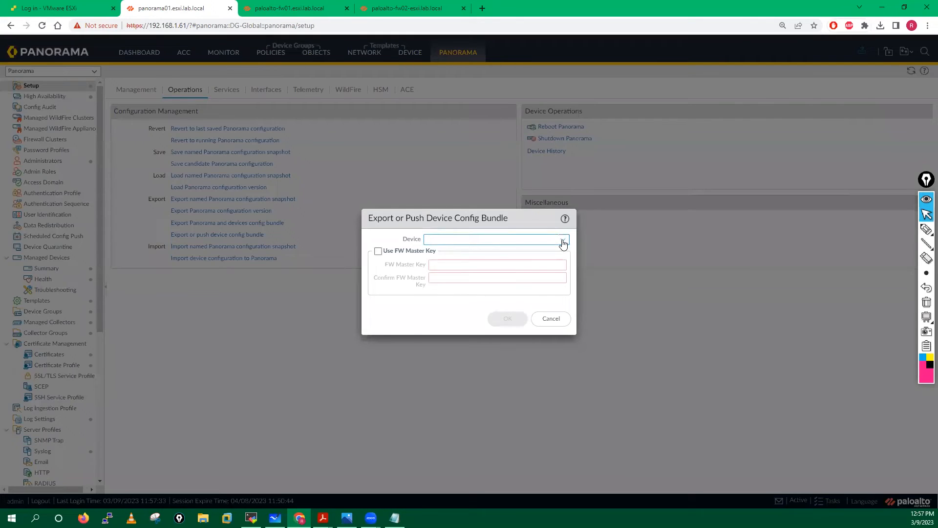
pyautogui.click(563, 241)
pyautogui.click(562, 270)
pyautogui.click(502, 326)
pyautogui.click(424, 303)
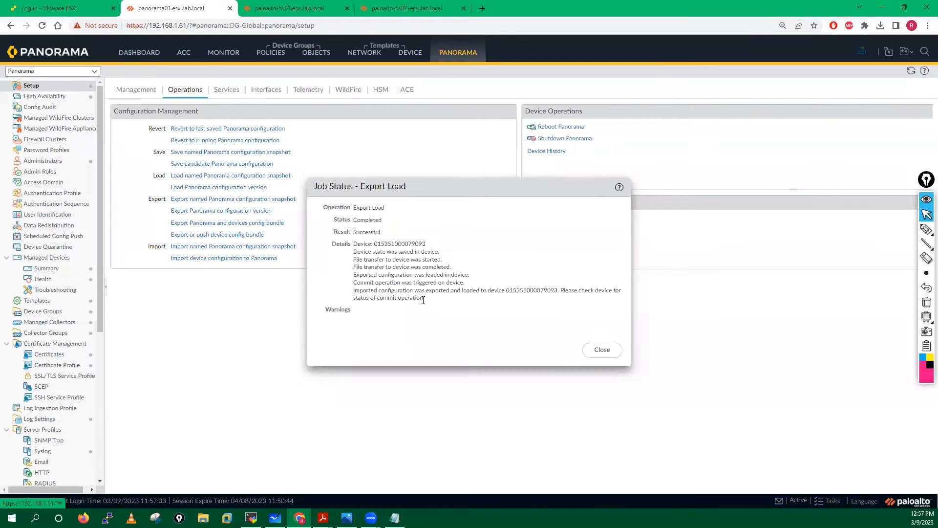
# - Confirm the Export Load job completed successfully and close its status window
pyautogui.moveTo(356, 208); pyautogui.dragTo(422, 309)
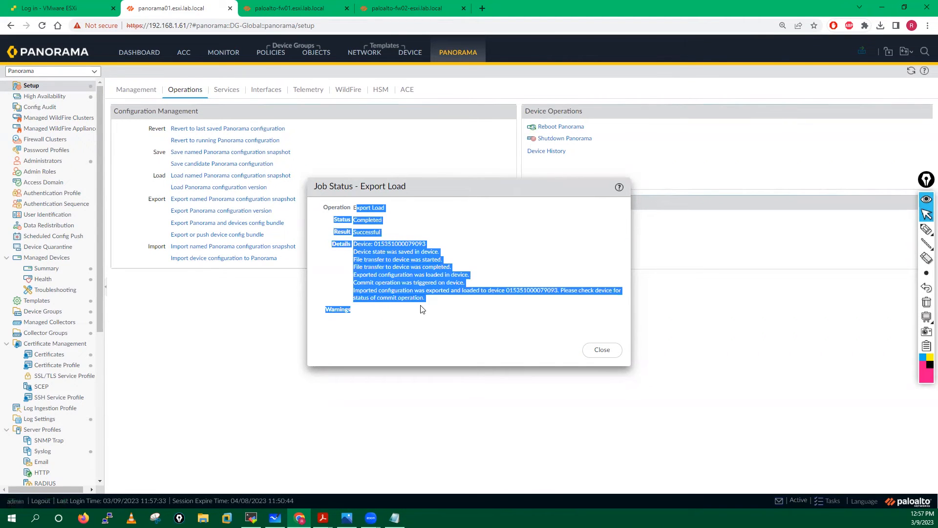
pyautogui.click(422, 309)
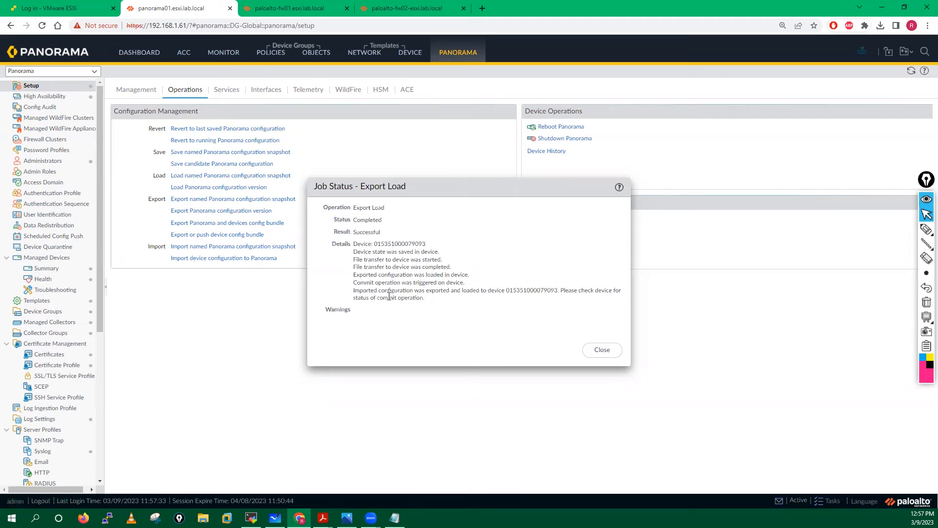
pyautogui.click(612, 353)
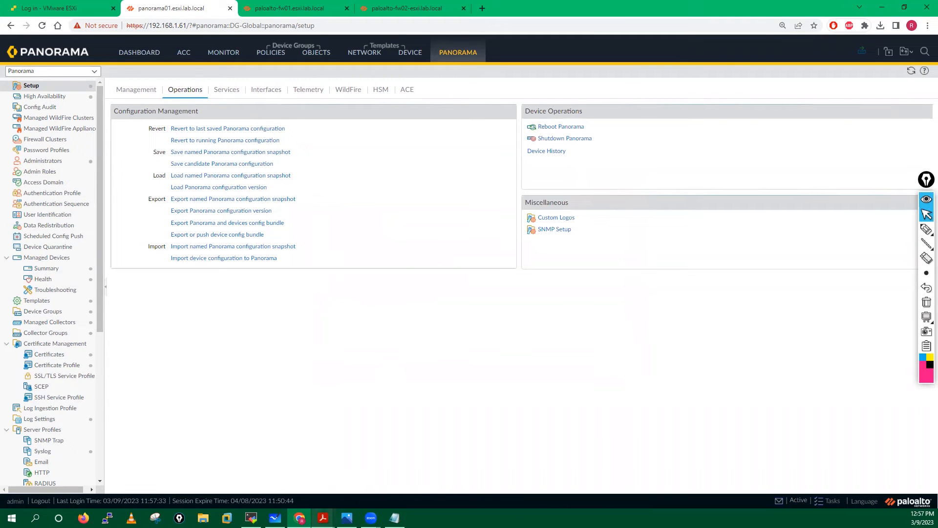
# - Read step 7 on device-group commits in the PDF guide, then return to Panorama's Commit menu
pyautogui.moveTo(323, 517)
pyautogui.click(431, 469)
pyautogui.scroll(-1, 443, 352)
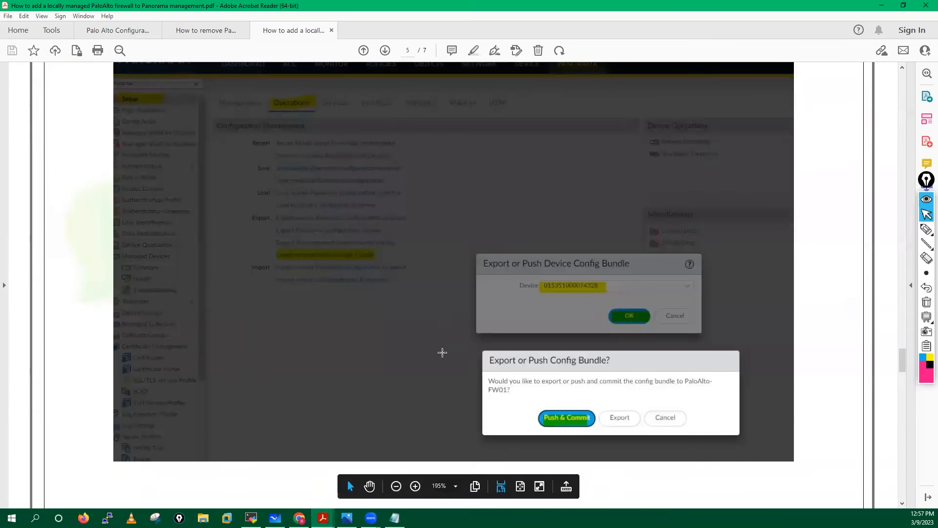
pyautogui.scroll(-12, 442, 352)
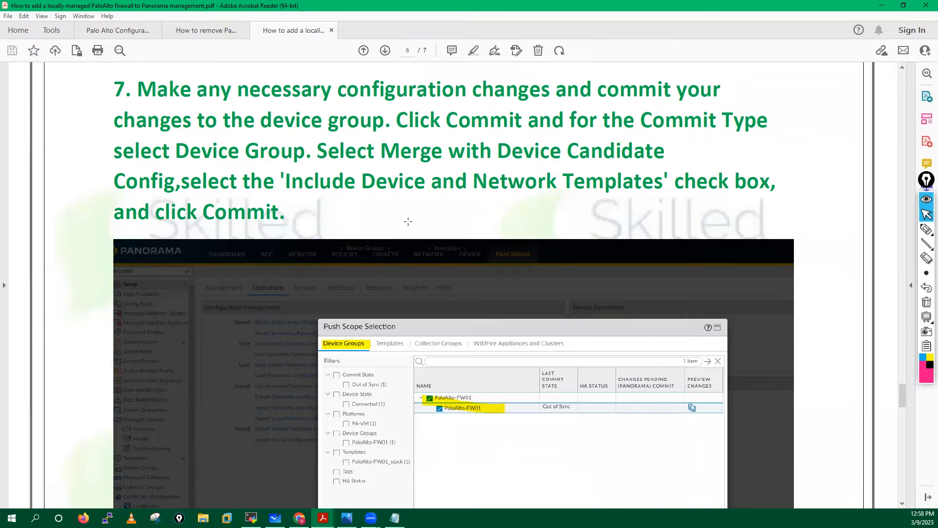
pyautogui.scroll(-3, 424, 335)
pyautogui.scroll(-1, 424, 334)
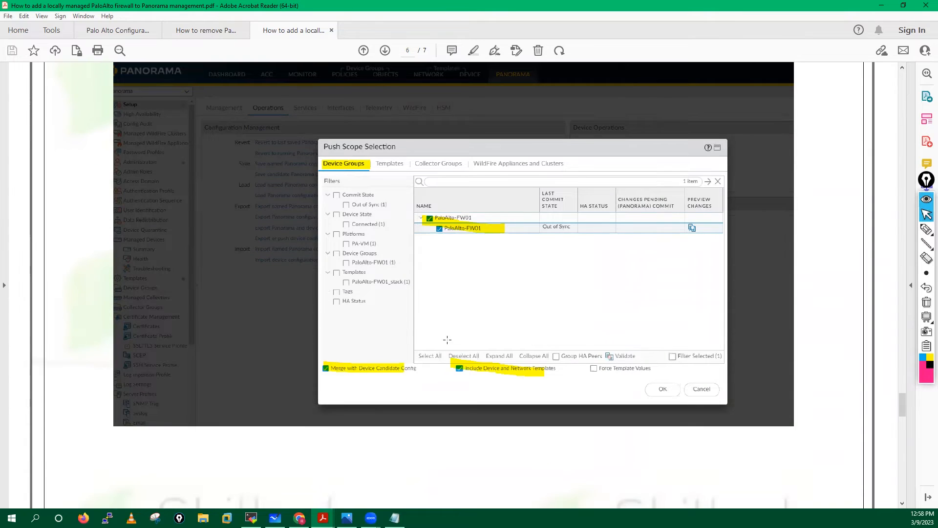
pyautogui.scroll(-10, 432, 325)
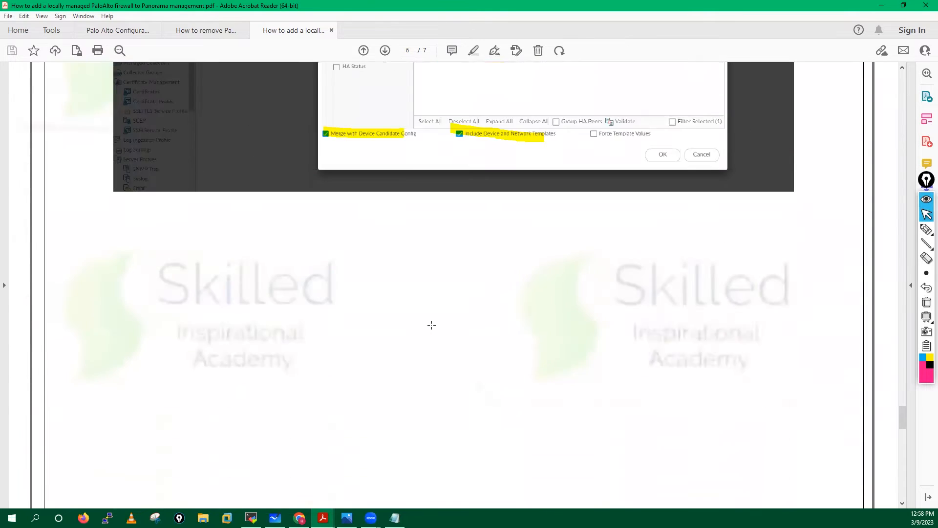
pyautogui.scroll(-8, 432, 325)
pyautogui.scroll(-1, 432, 325)
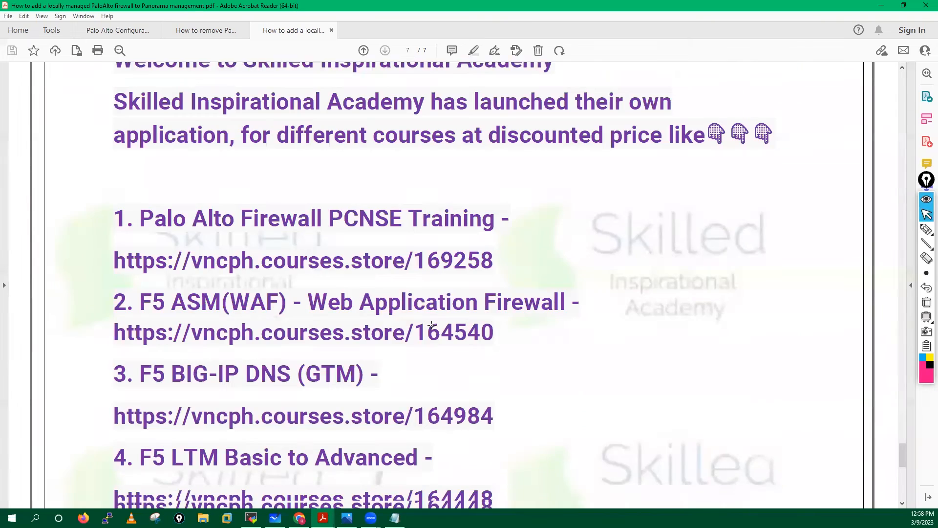
pyautogui.scroll(15, 432, 325)
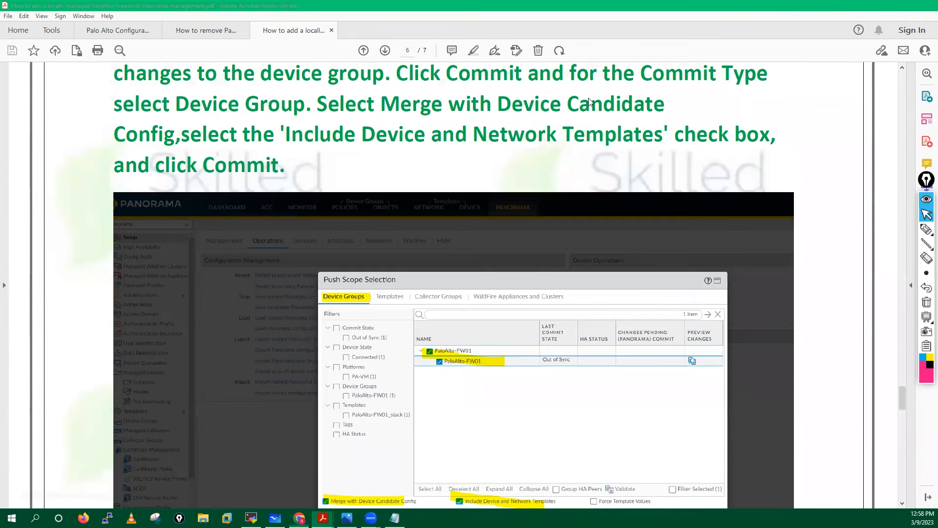
pyautogui.click(881, 9)
pyautogui.click(864, 51)
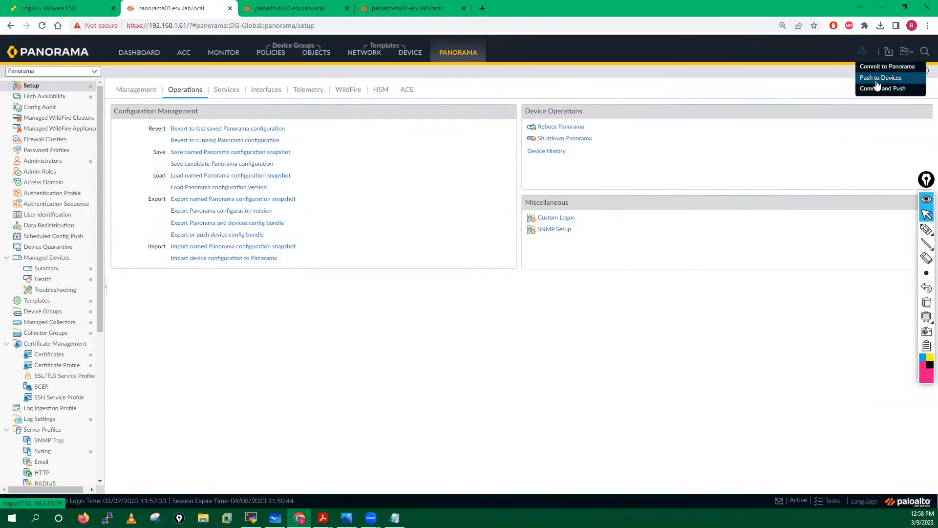
# - Commit and push to Singapore-Fw-DG, which reports no changes to commit
pyautogui.click(673, 171)
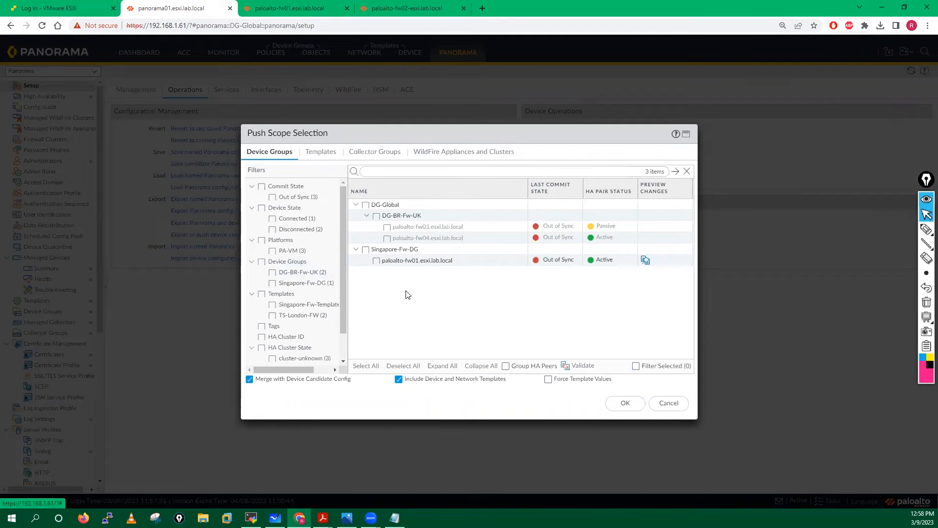
pyautogui.click(366, 249)
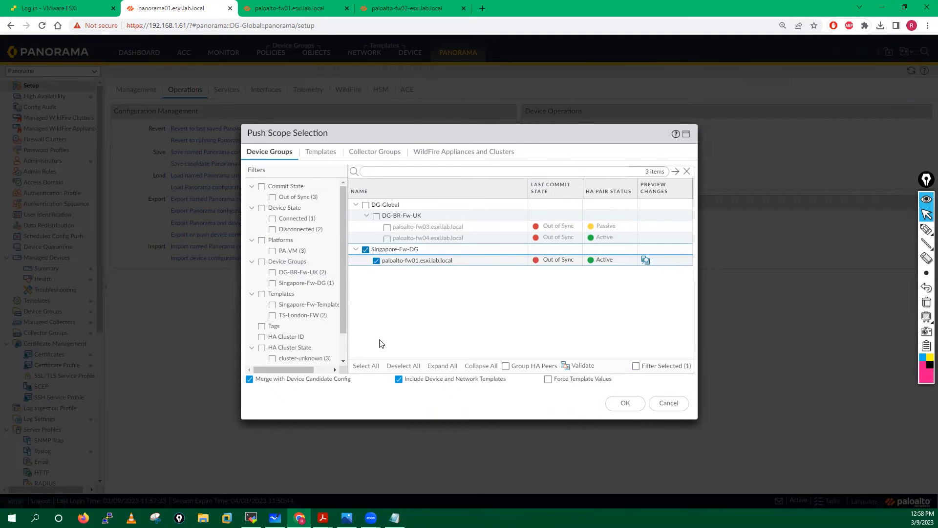
pyautogui.click(631, 405)
pyautogui.click(609, 402)
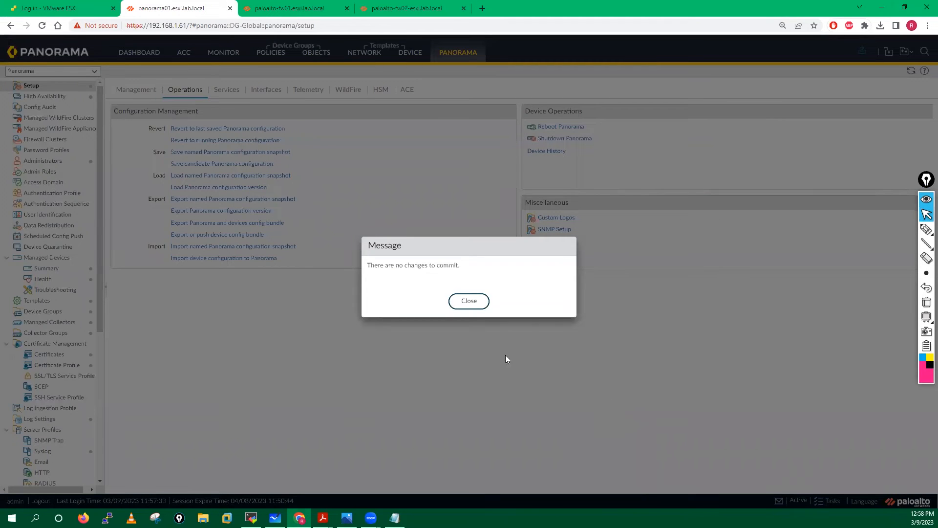
pyautogui.click(475, 302)
# - Review Panorama's task list, then bring up Push to Devices with Push All Changes
pyautogui.click(833, 501)
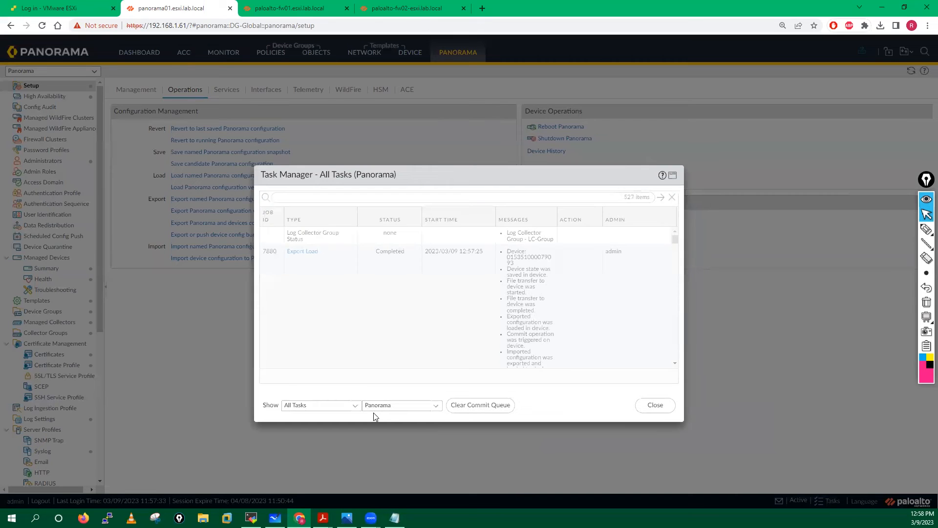
pyautogui.moveTo(676, 239)
pyautogui.mouseDown()
pyautogui.moveTo(676, 260)
pyautogui.moveTo(675, 221)
pyautogui.mouseUp()
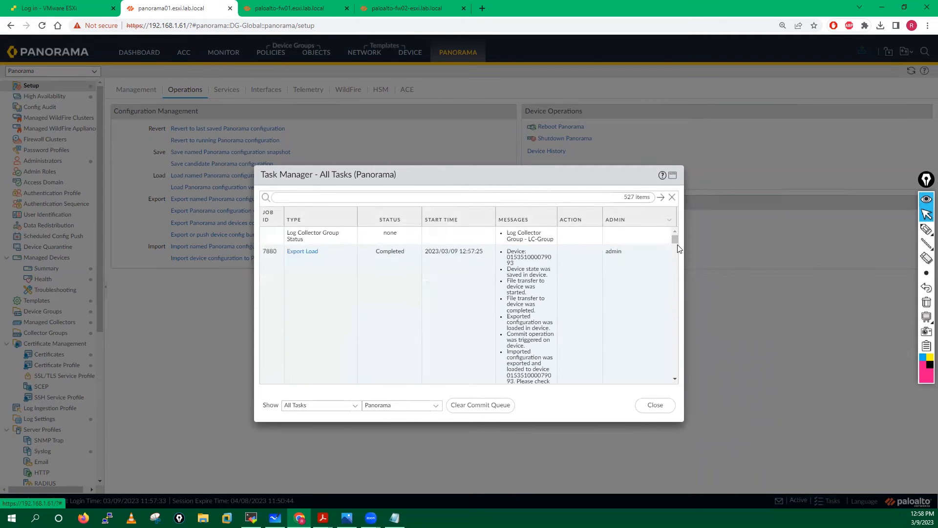
pyautogui.click(655, 405)
pyautogui.moveTo(862, 52)
pyautogui.click(875, 78)
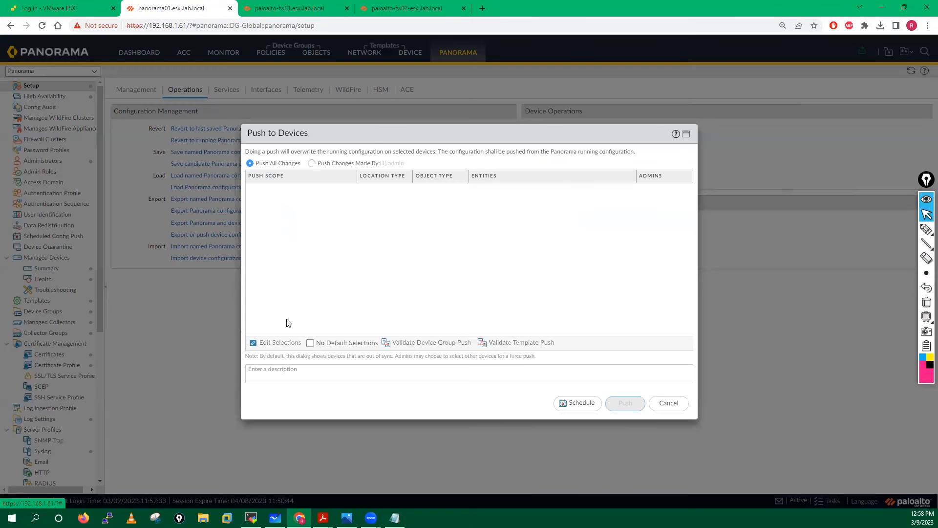
# - Limit the push to Singapore-Fw-DG and paloalto-fw01, excluding DG-Global, and push it
pyautogui.click(277, 344)
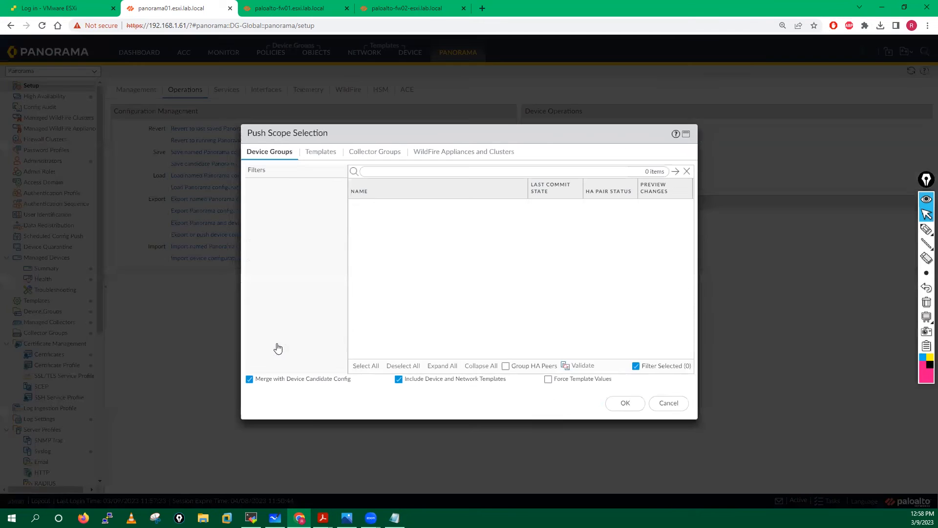
pyautogui.click(366, 205)
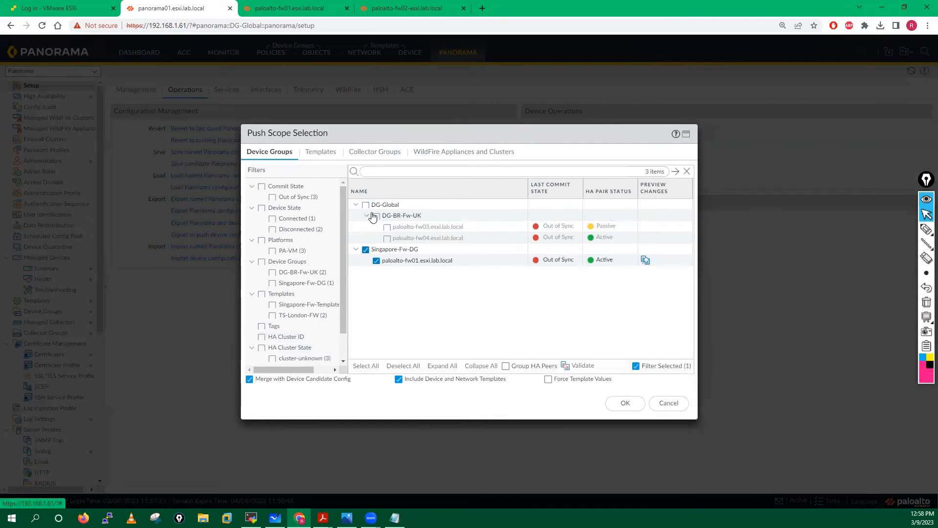
pyautogui.click(623, 408)
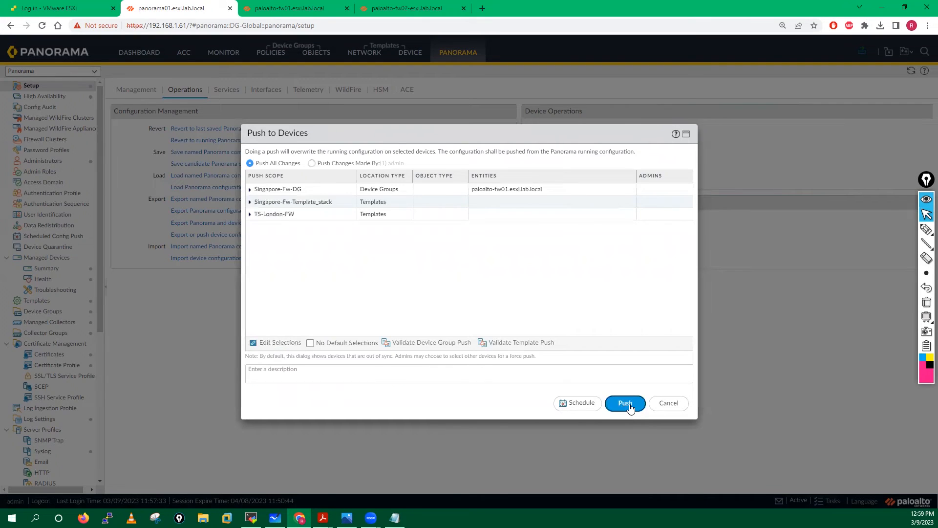
pyautogui.click(629, 404)
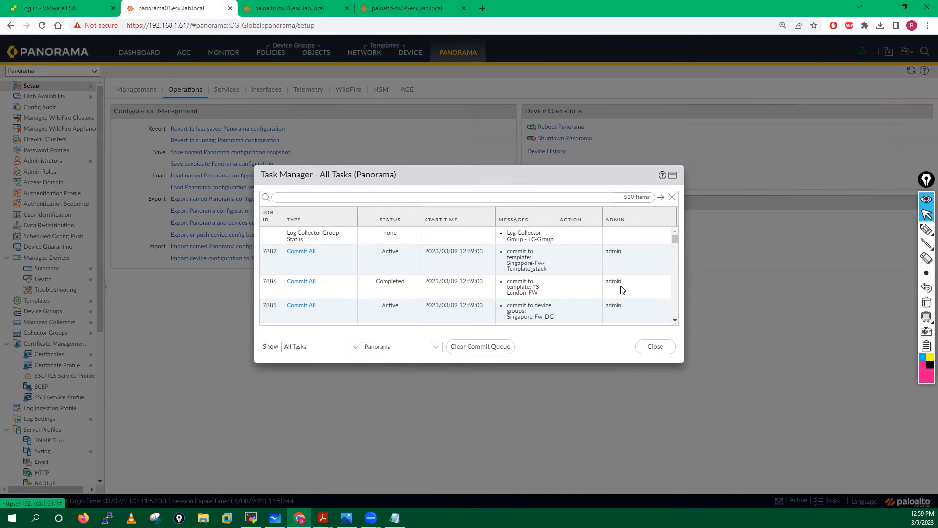
# - Check the push jobs, then view paloalto-fw01's tasks showing Commit All job 13 at 98%
pyautogui.moveTo(674, 238); pyautogui.dragTo(671, 236)
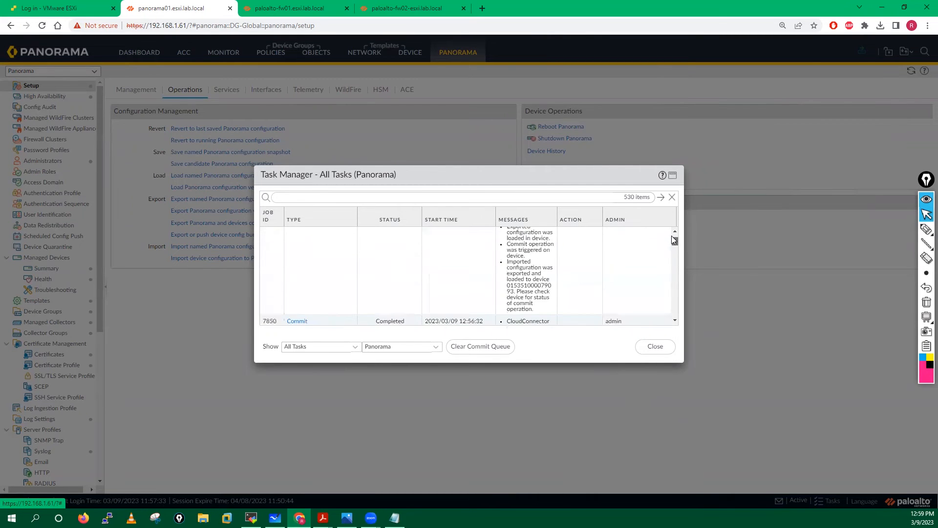
pyautogui.click(655, 347)
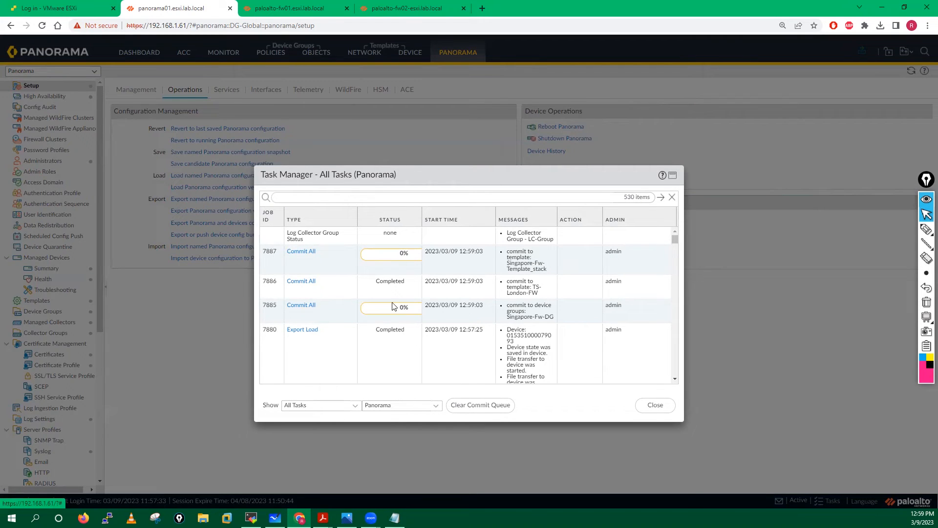
pyautogui.click(313, 9)
pyautogui.click(823, 484)
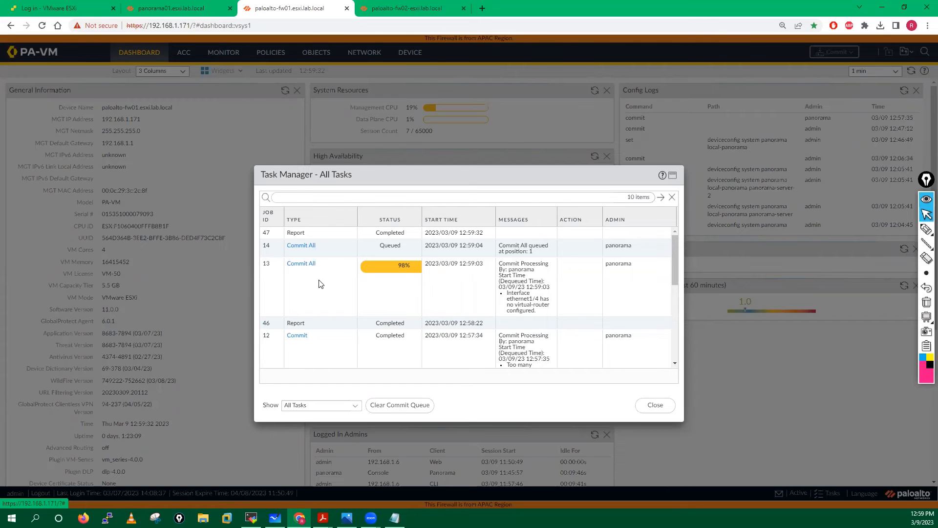
# - Compare firewall and Panorama task lists until Commit All job 13 completes on paloalto-fw01
pyautogui.moveTo(675, 273); pyautogui.dragTo(675, 249)
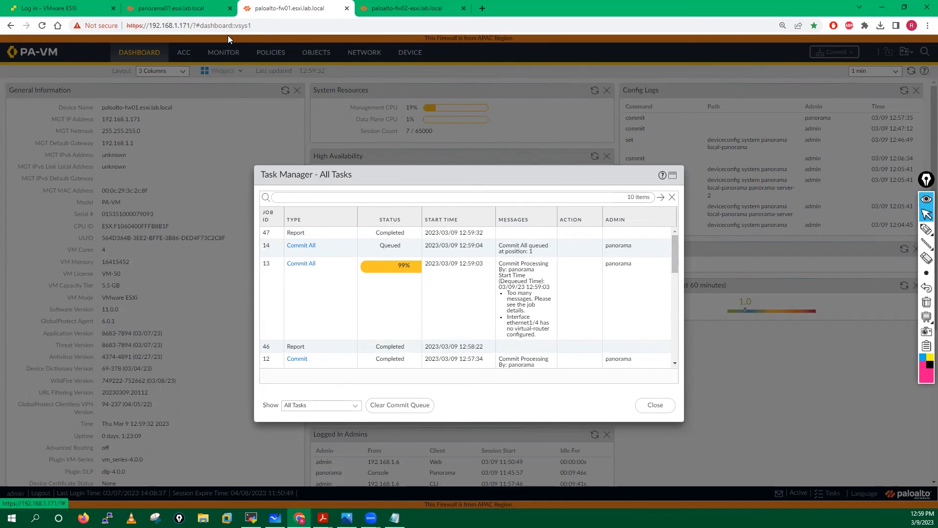
pyautogui.click(171, 8)
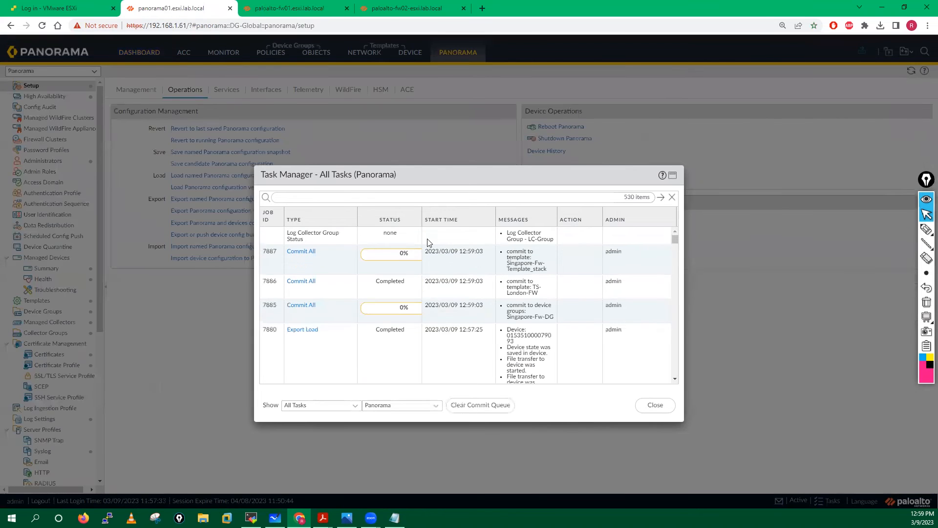
pyautogui.click(300, 5)
pyautogui.click(147, 7)
pyautogui.click(287, 5)
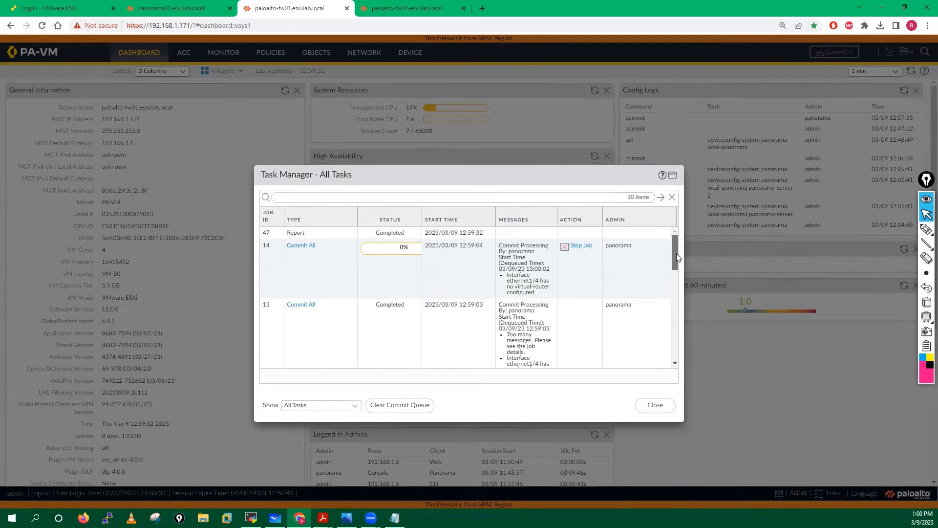
pyautogui.moveTo(677, 248)
pyautogui.mouseDown()
pyautogui.moveTo(680, 264)
pyautogui.moveTo(678, 255)
pyautogui.mouseUp()
pyautogui.click(177, 6)
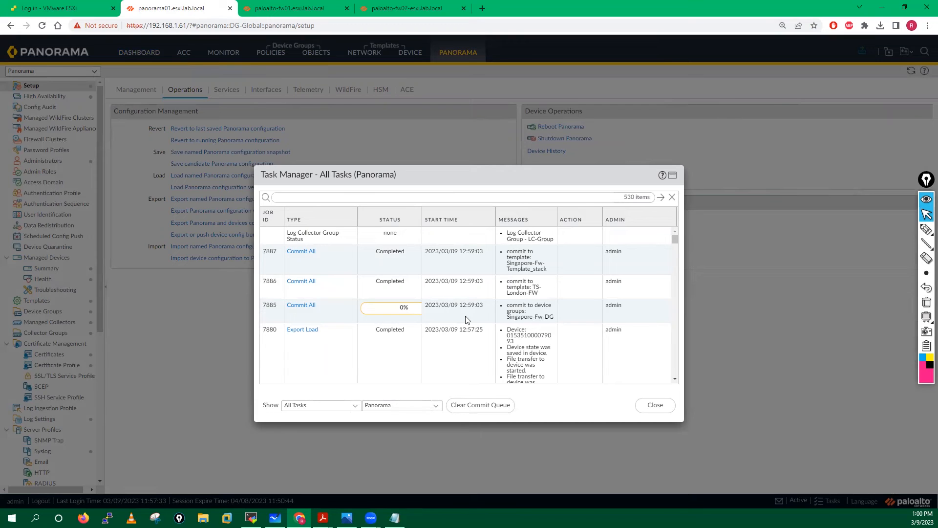
# - Read paloalto-fw01's Singapore-Fw-DG commit warnings, then close the details, job status and task windows
pyautogui.click(309, 308)
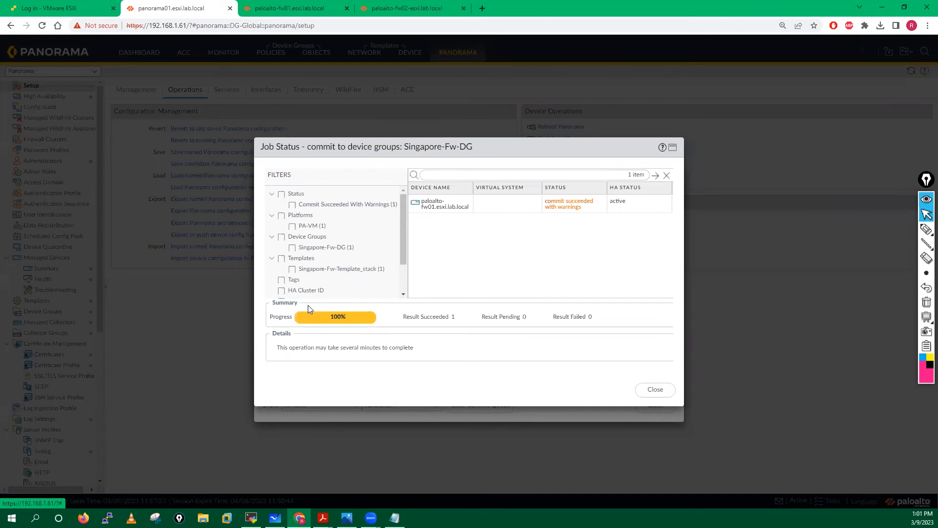
pyautogui.click(563, 207)
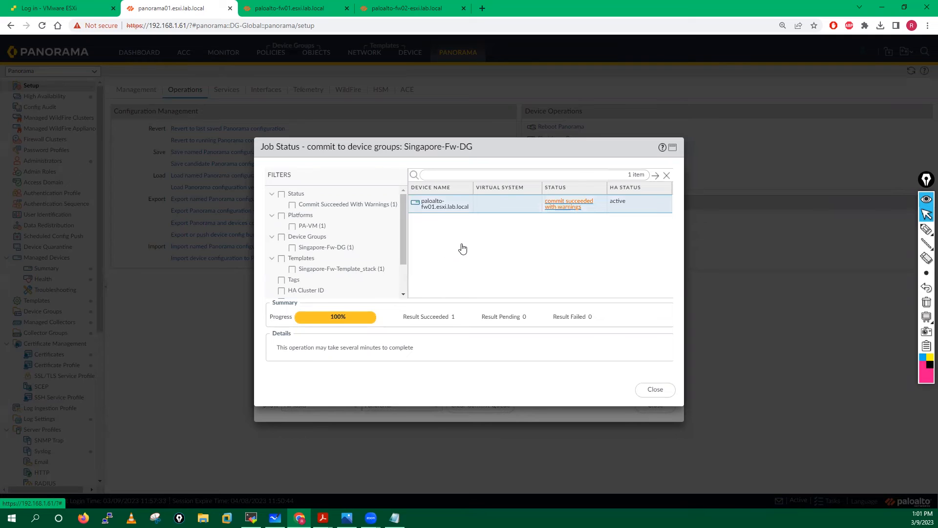
pyautogui.click(540, 209)
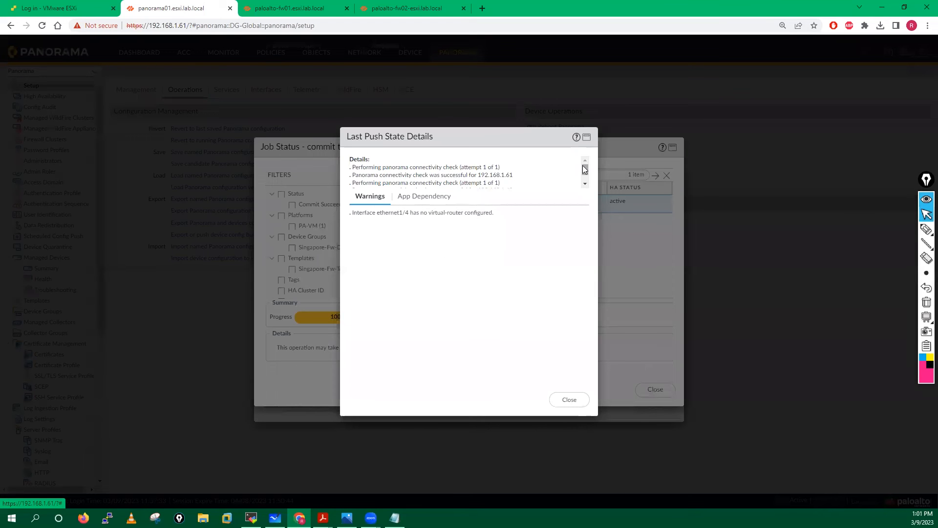
pyautogui.moveTo(584, 169); pyautogui.dragTo(583, 174)
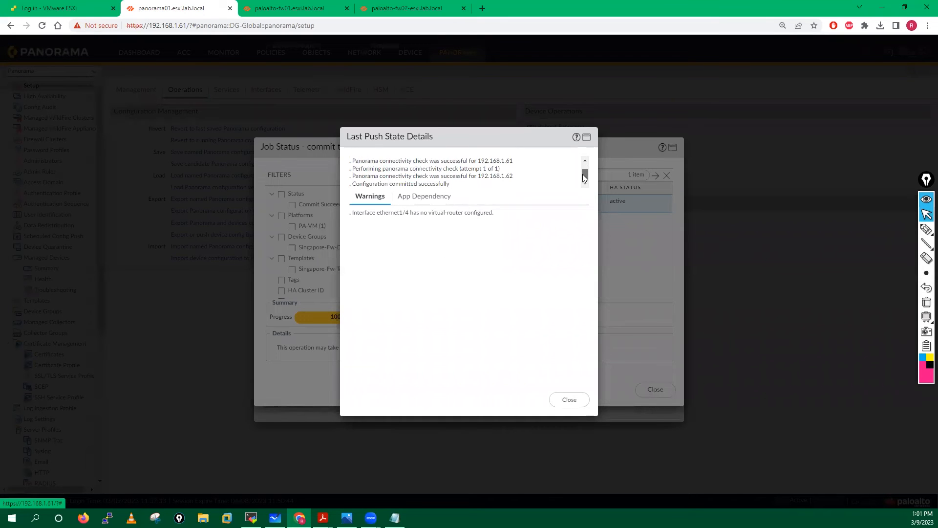
pyautogui.click(568, 402)
pyautogui.click(655, 406)
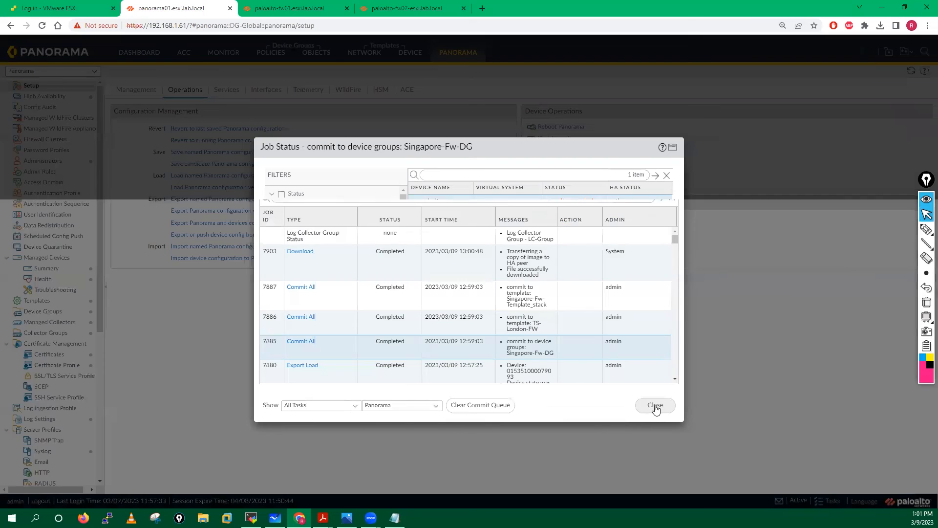
pyautogui.click(655, 406)
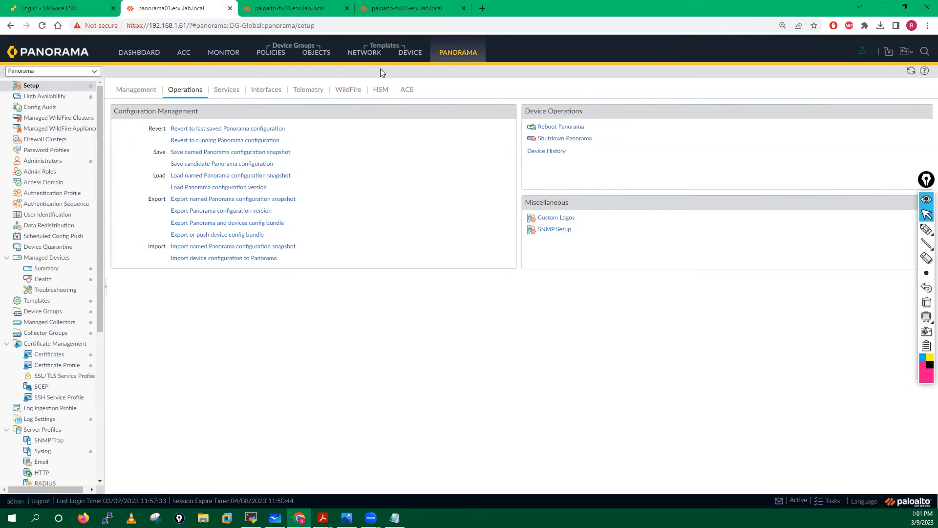
# - Add paloalto-fw02.esxi.lab.local to Singapore-Fw-Template_stack alongside paloalto-fw01
pyautogui.click(42, 269)
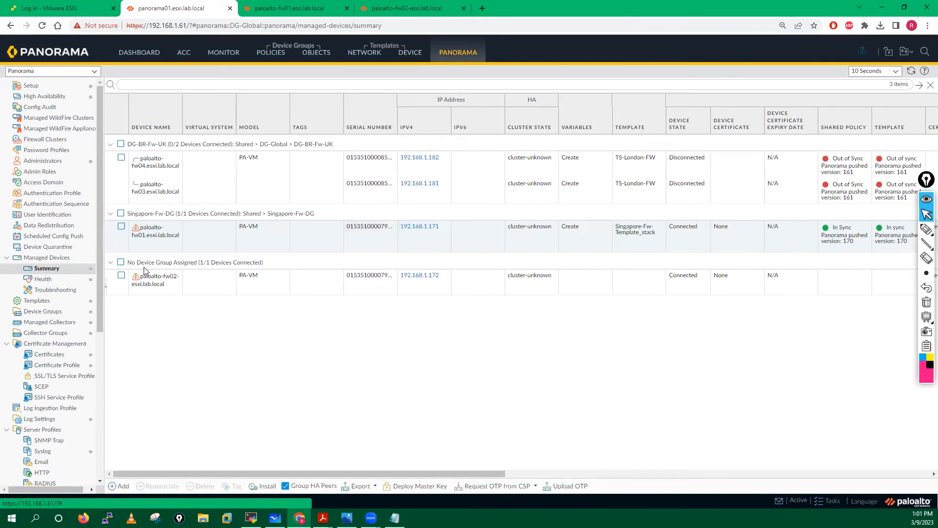
pyautogui.click(37, 301)
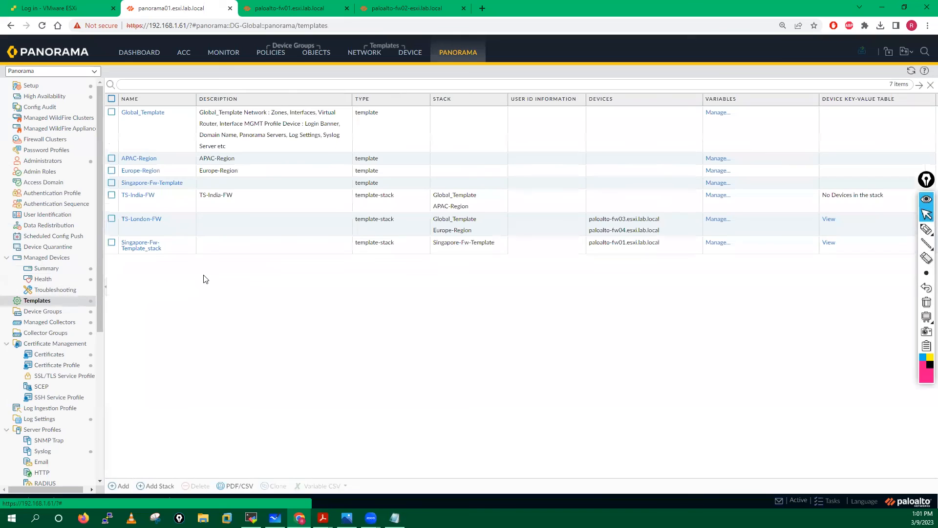
pyautogui.click(140, 248)
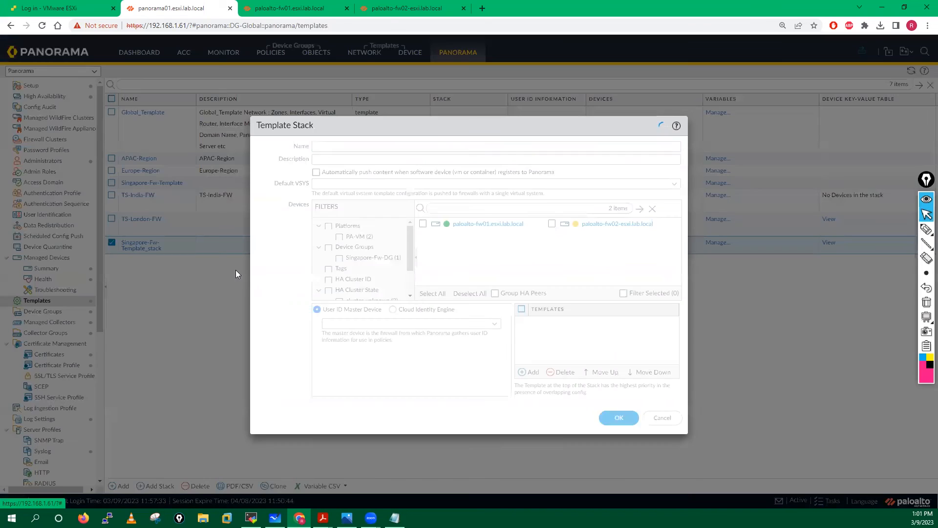
pyautogui.click(553, 224)
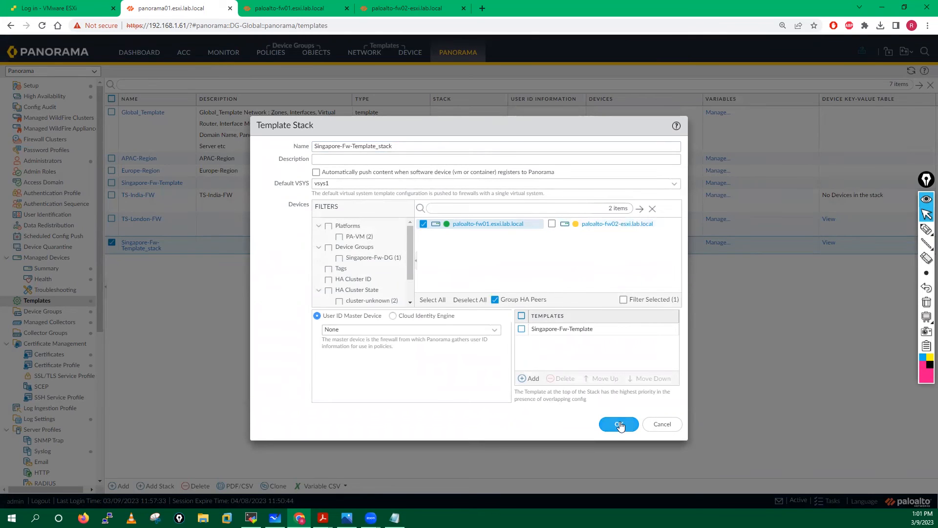
pyautogui.click(553, 224)
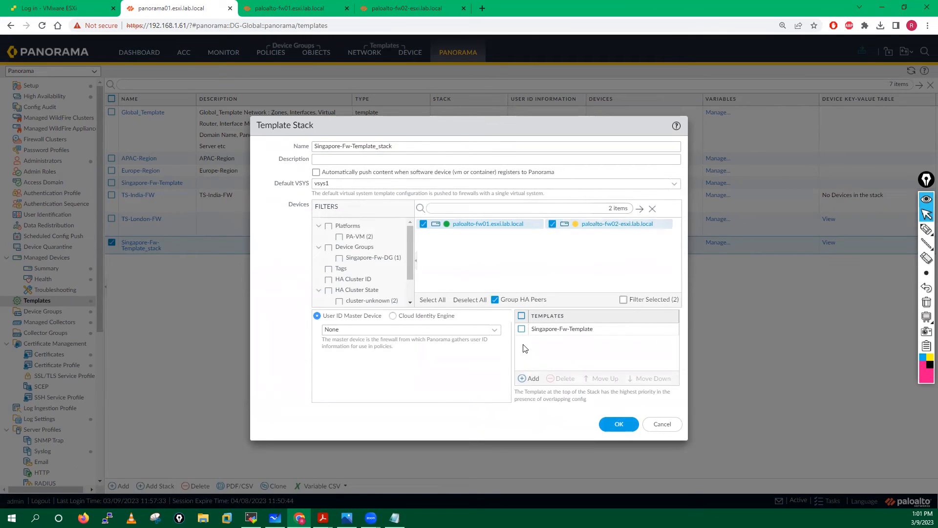
pyautogui.click(618, 424)
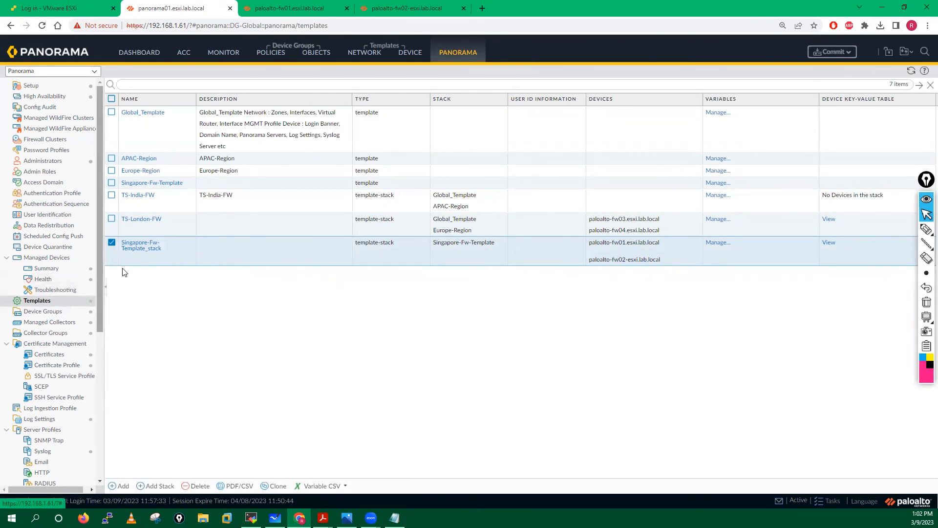
pyautogui.click(51, 311)
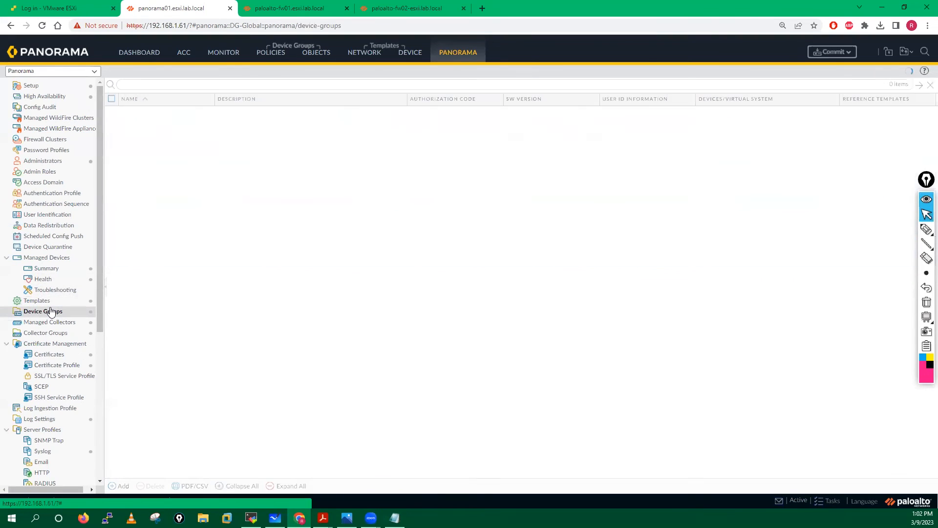
# - Add paloalto-fw02 to Singapore-Fw-DG and confirm both firewalls are connected and In Sync
pyautogui.click(178, 182)
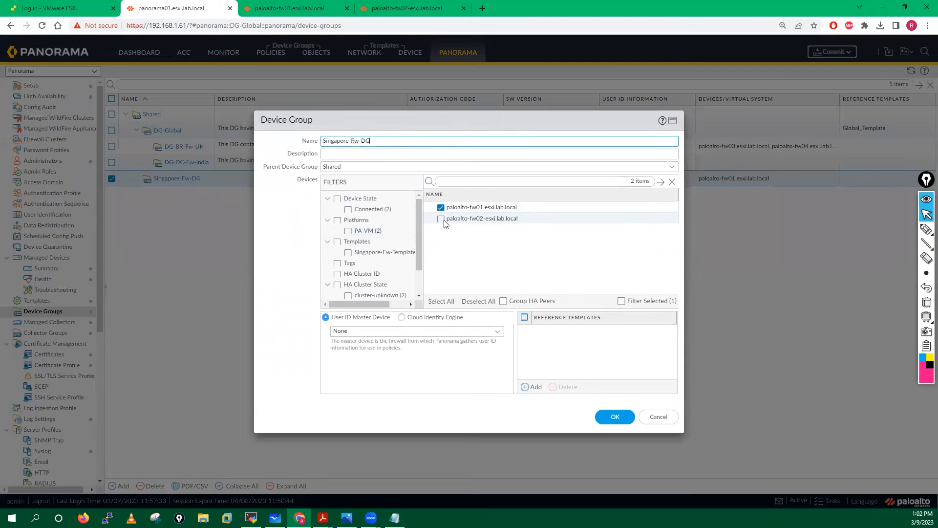
pyautogui.click(442, 219)
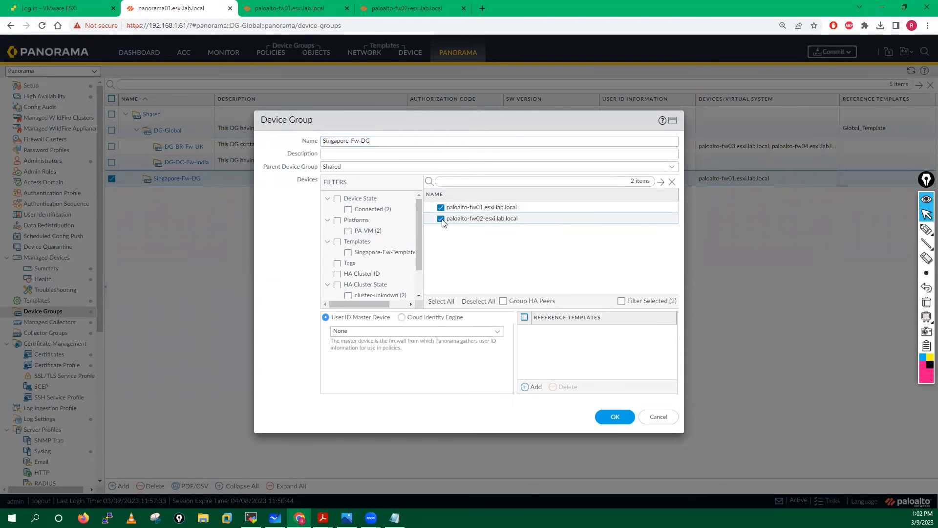
pyautogui.click(615, 418)
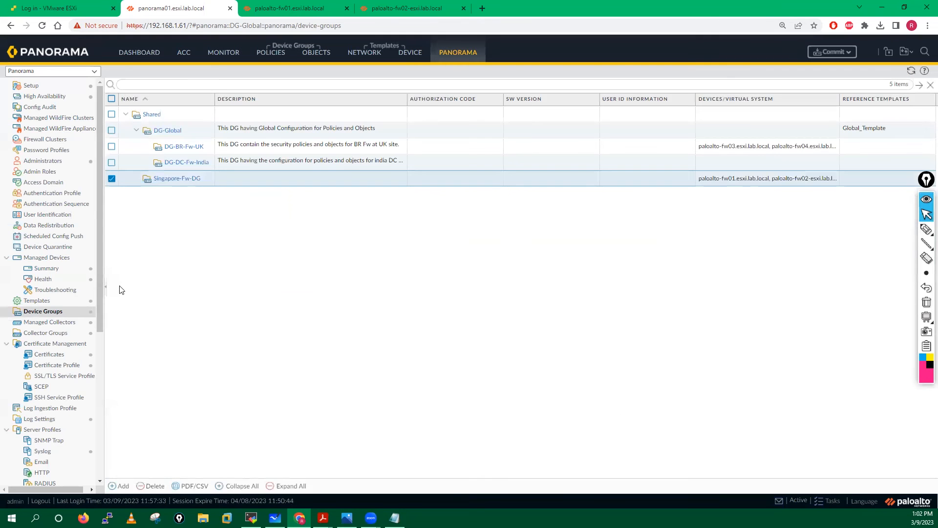
pyautogui.click(33, 270)
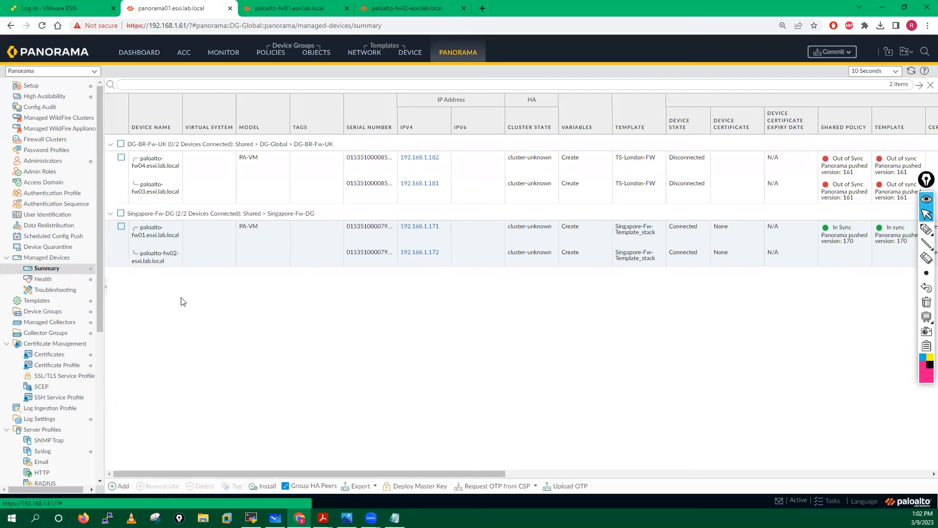
# - Commit the Singapore-Fw-DG and Singapore-Fw-Template_stack changes to Panorama
pyautogui.click(834, 53)
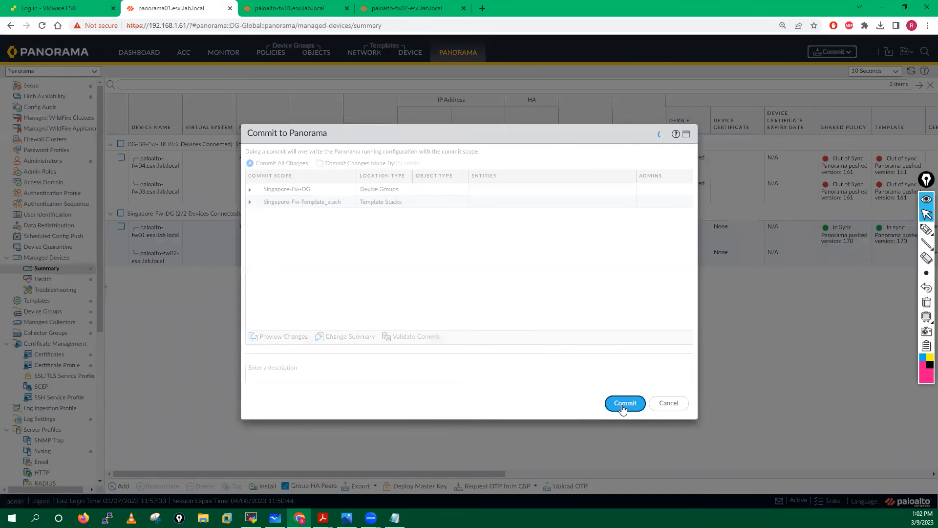
pyautogui.click(623, 406)
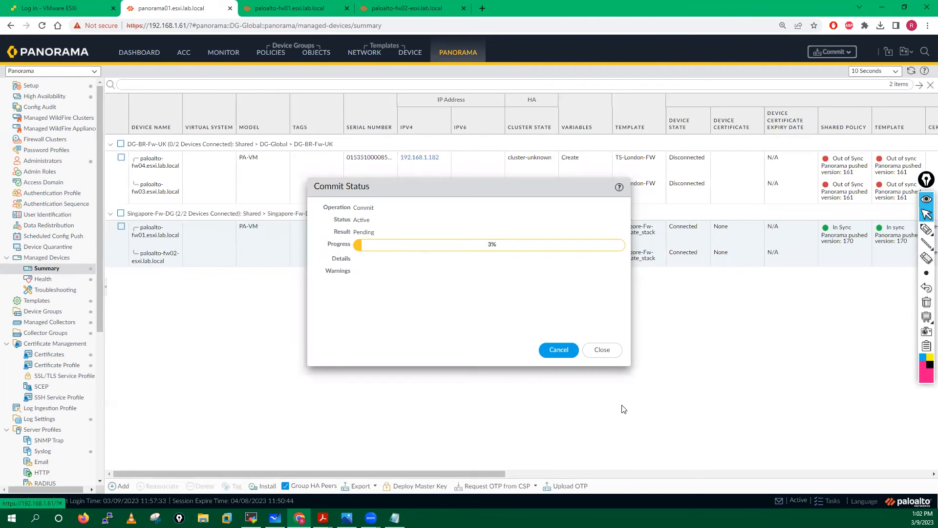
# - Review paloalto-fw02's security policy rules while the Panorama commit runs
pyautogui.click(416, 9)
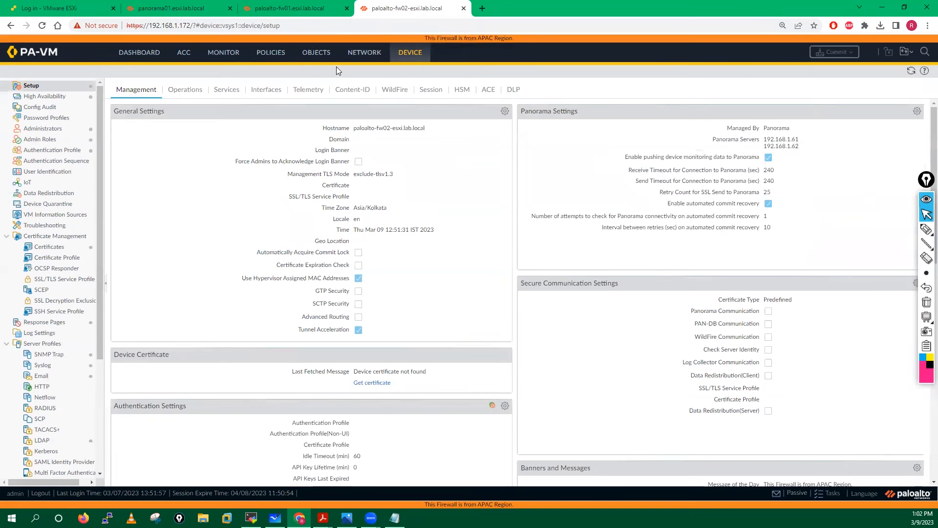
pyautogui.click(270, 54)
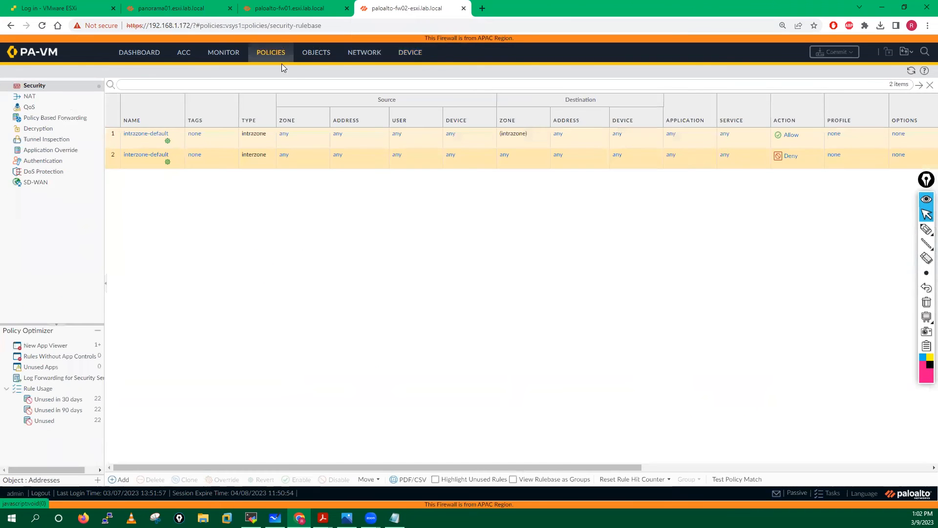
pyautogui.click(290, 4)
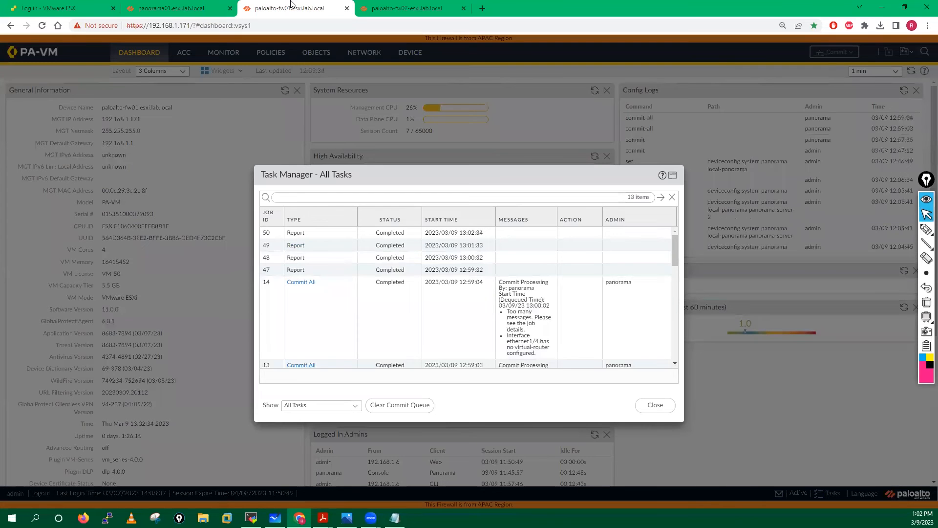
pyautogui.click(408, 4)
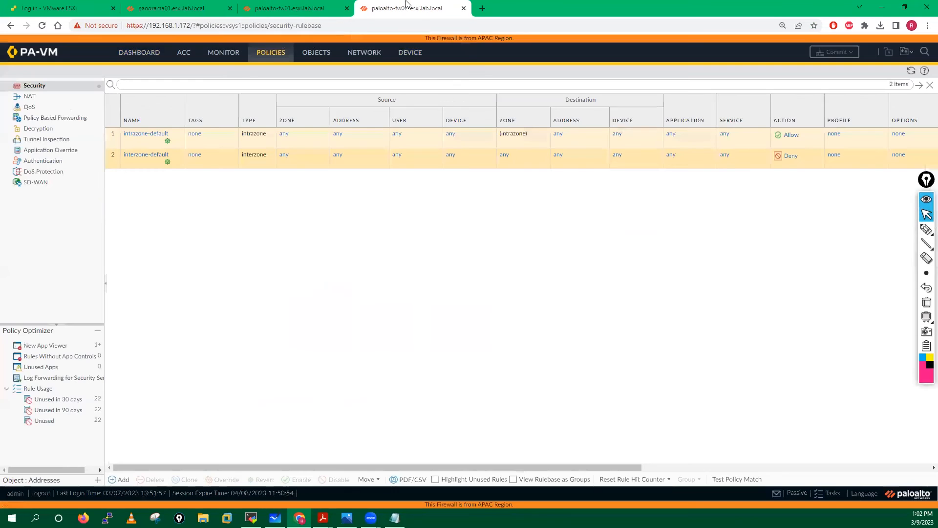
pyautogui.click(304, 4)
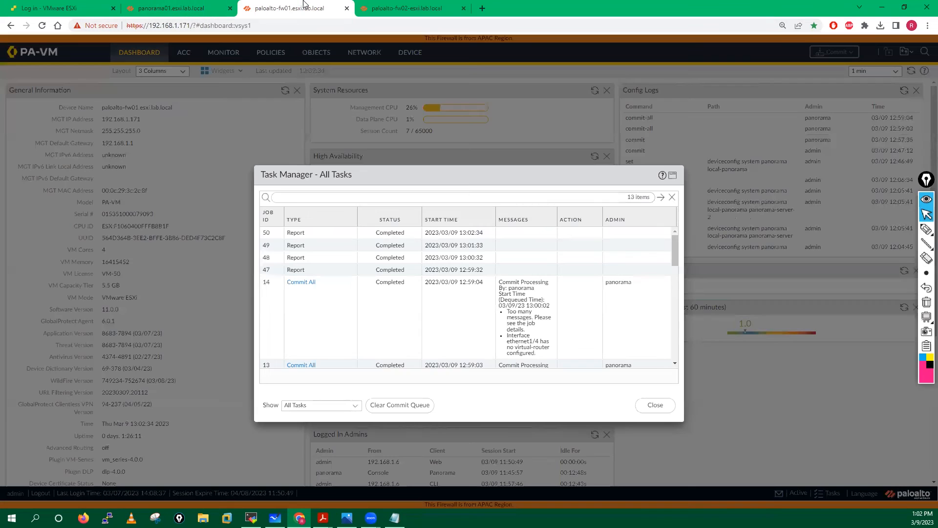
# - Check Panorama's commit progress, then view paloalto-fw01's security policy rules
pyautogui.click(159, 7)
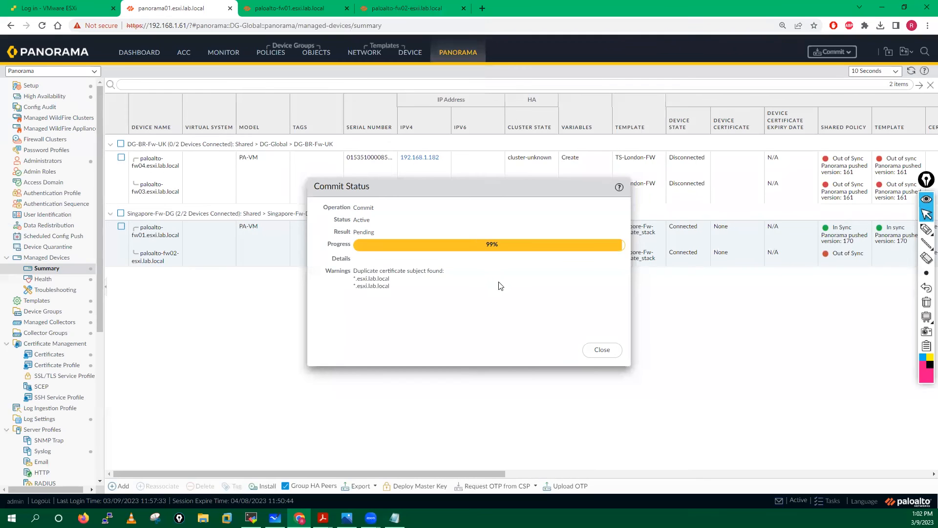
pyautogui.click(279, 6)
pyautogui.press('Escape')
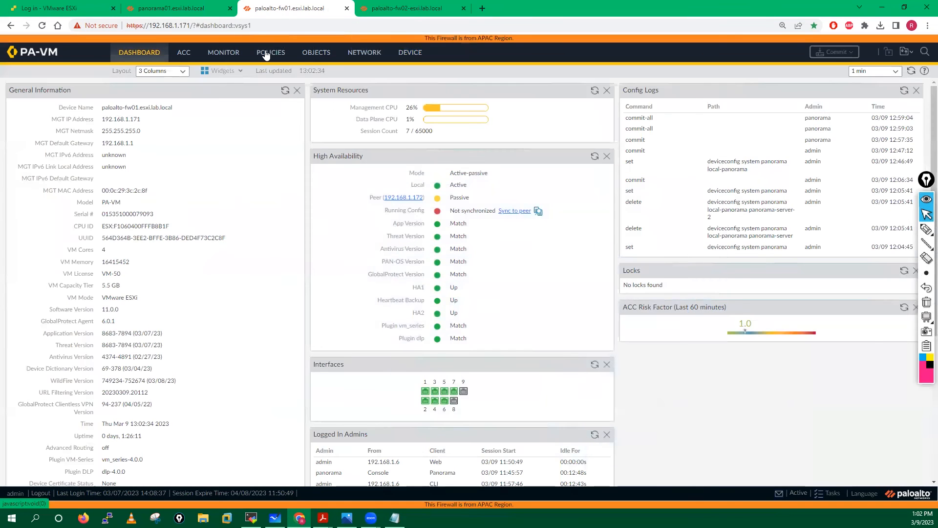
pyautogui.click(265, 54)
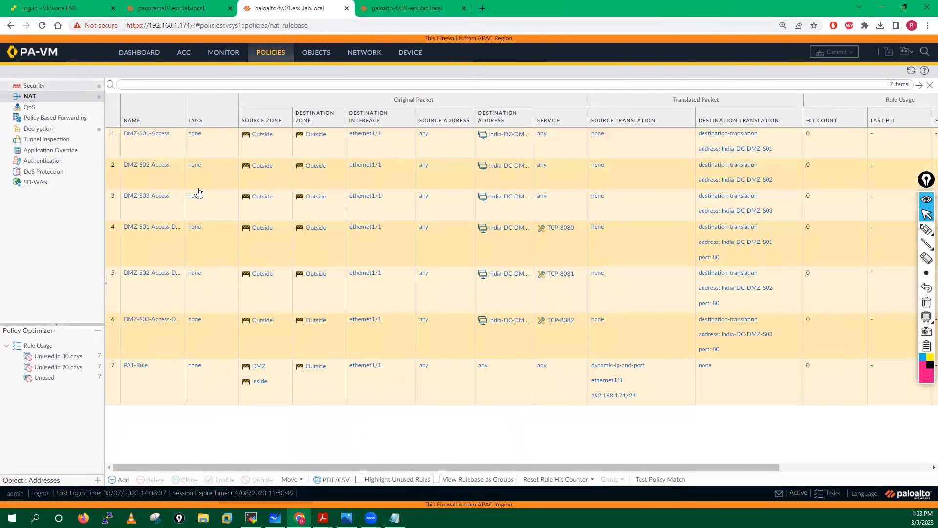
pyautogui.click(35, 85)
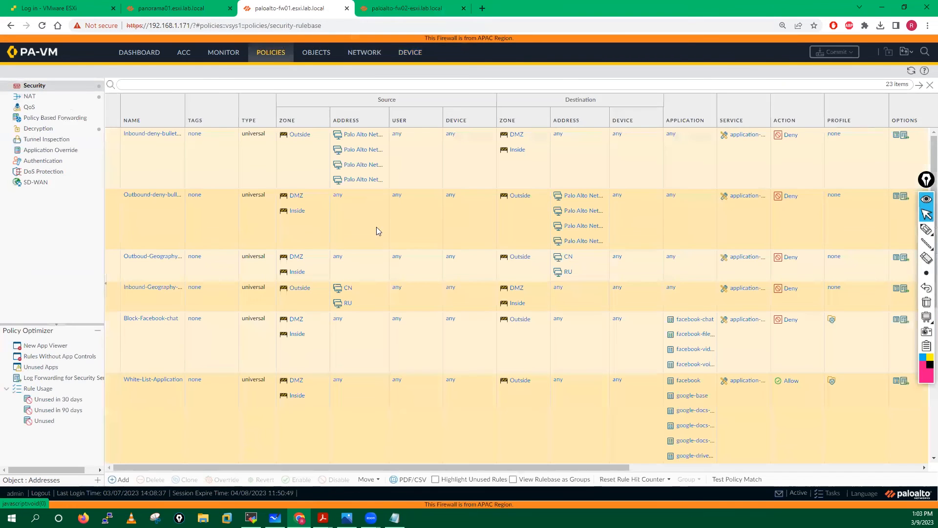
pyautogui.click(167, 4)
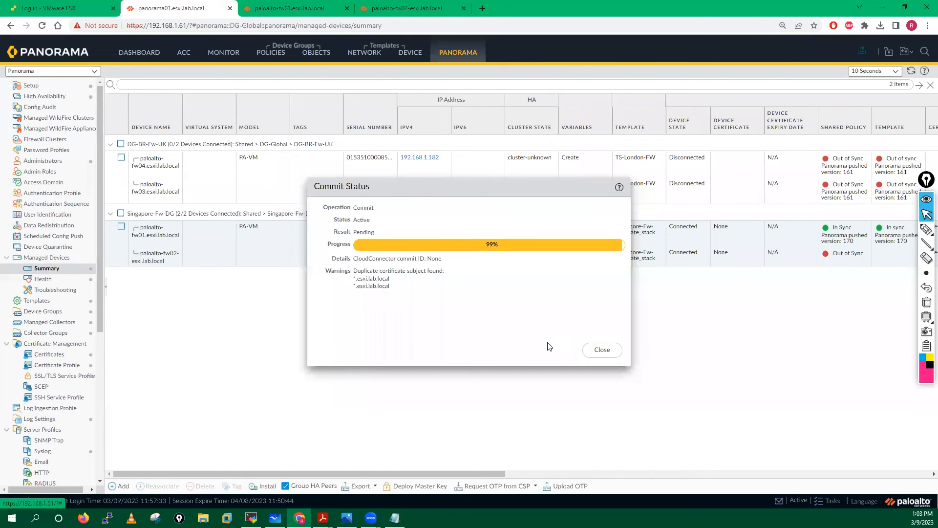
# - Close the commit status and start a Push to Devices
pyautogui.click(602, 349)
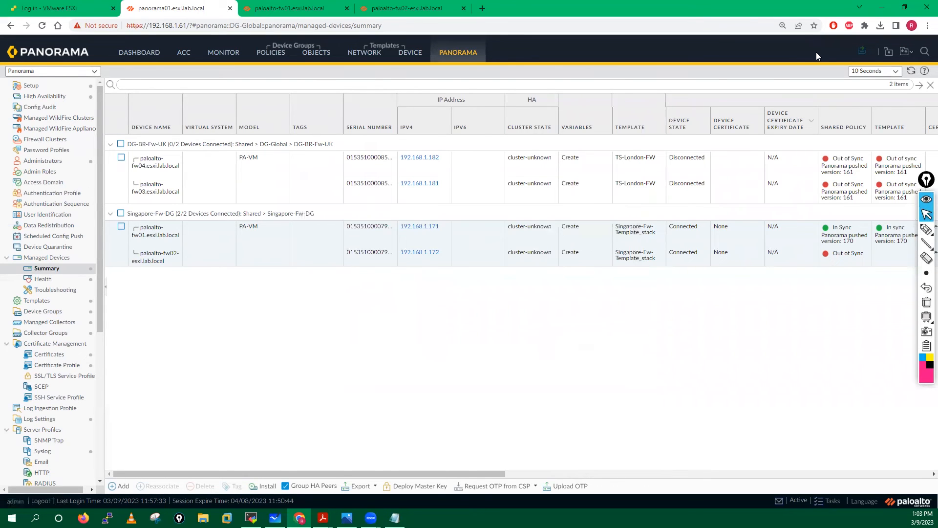
pyautogui.click(863, 52)
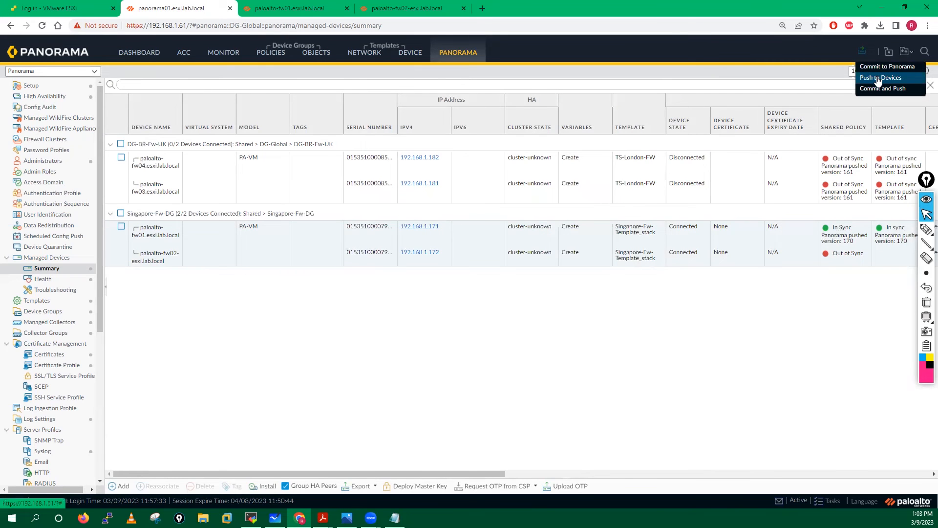
pyautogui.click(878, 78)
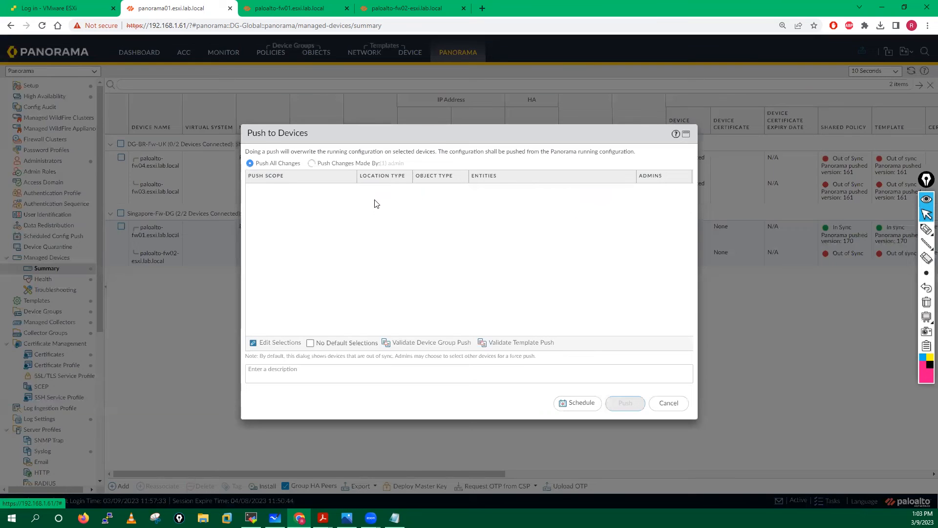
# - Exclude the London device group and TS-London-FW from the push scope, then push to Singapore
pyautogui.click(274, 343)
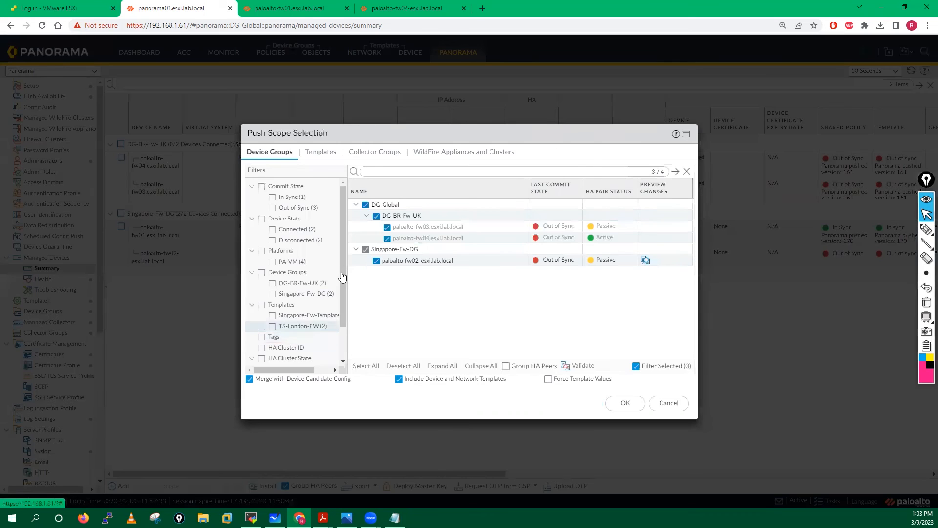
pyautogui.click(365, 205)
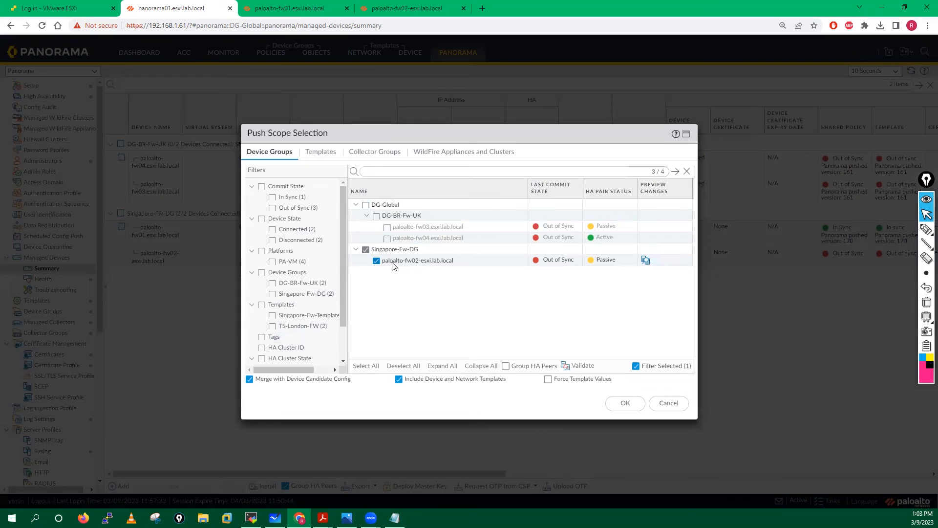
pyautogui.click(322, 153)
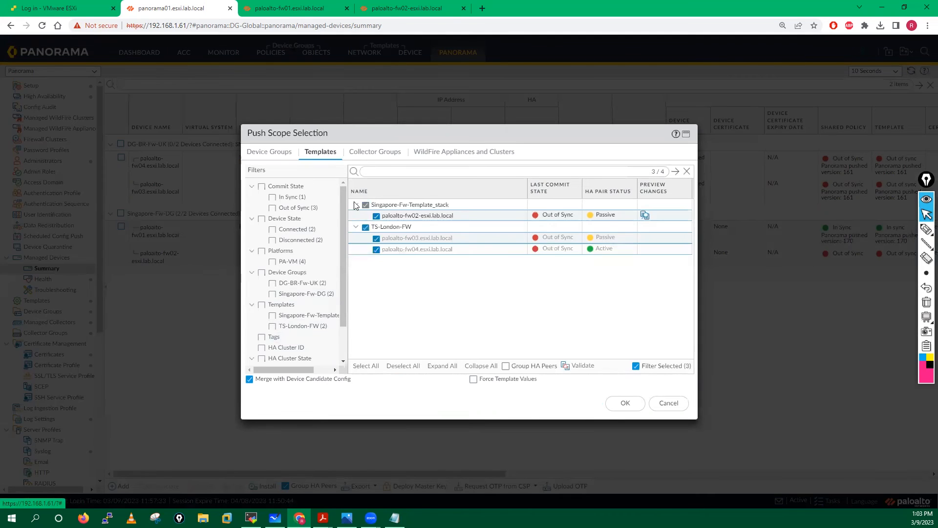
pyautogui.click(364, 227)
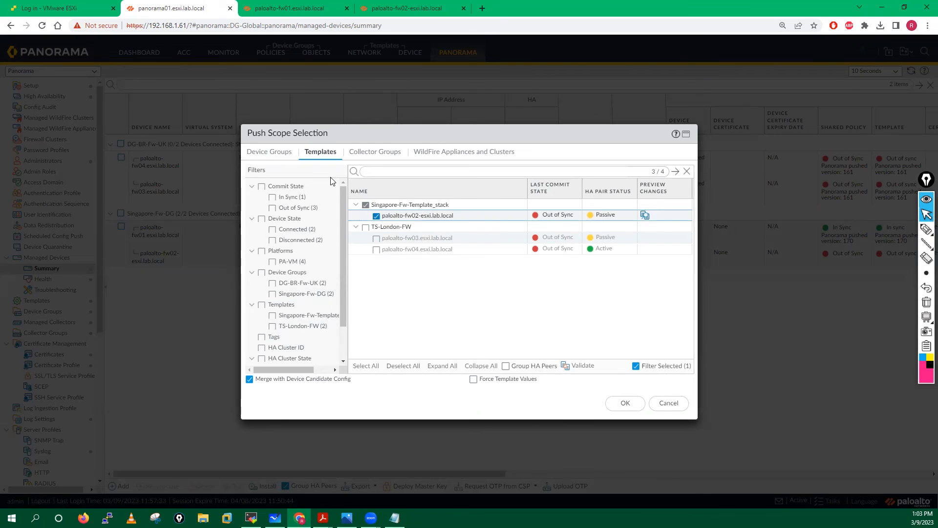
pyautogui.click(270, 152)
pyautogui.click(625, 404)
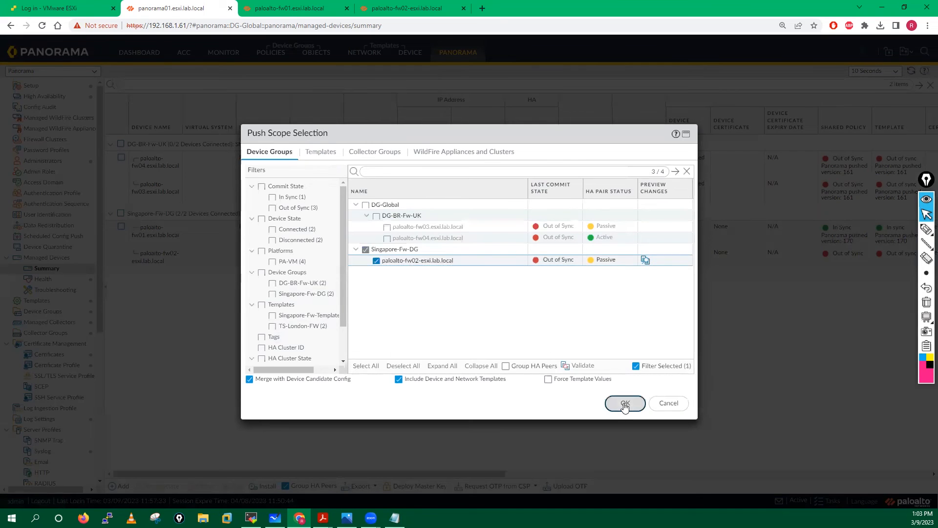
pyautogui.click(625, 403)
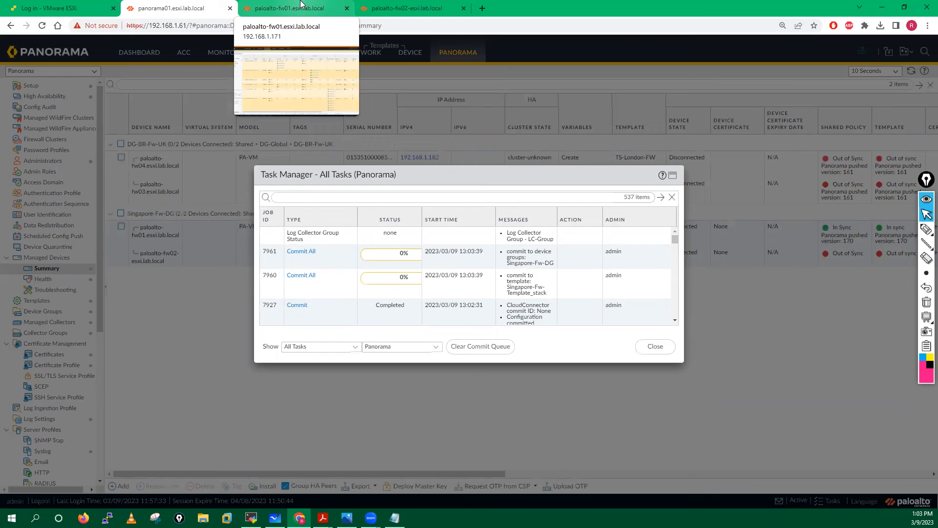
# - Open paloalto-fw02's task list, glance at Panorama and fw01's dashboard, then return to fw02
pyautogui.click(425, 7)
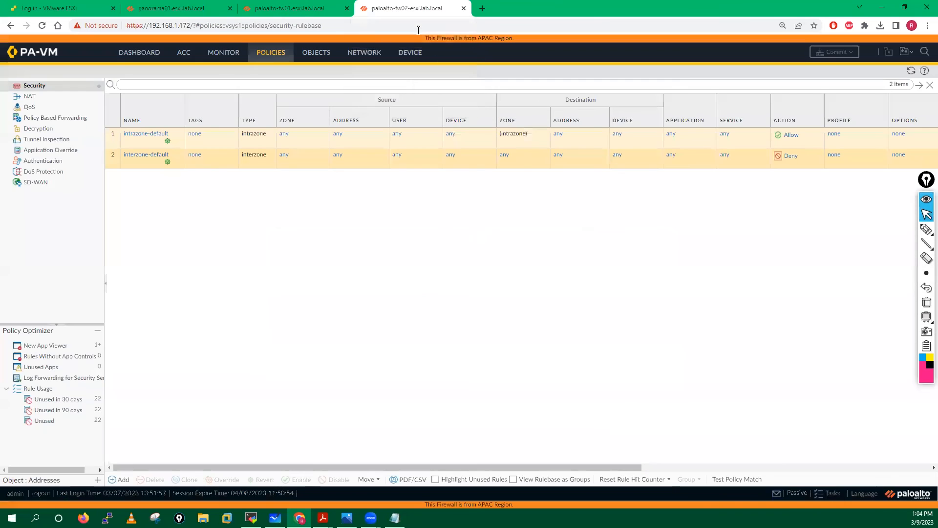
pyautogui.click(833, 494)
pyautogui.click(171, 8)
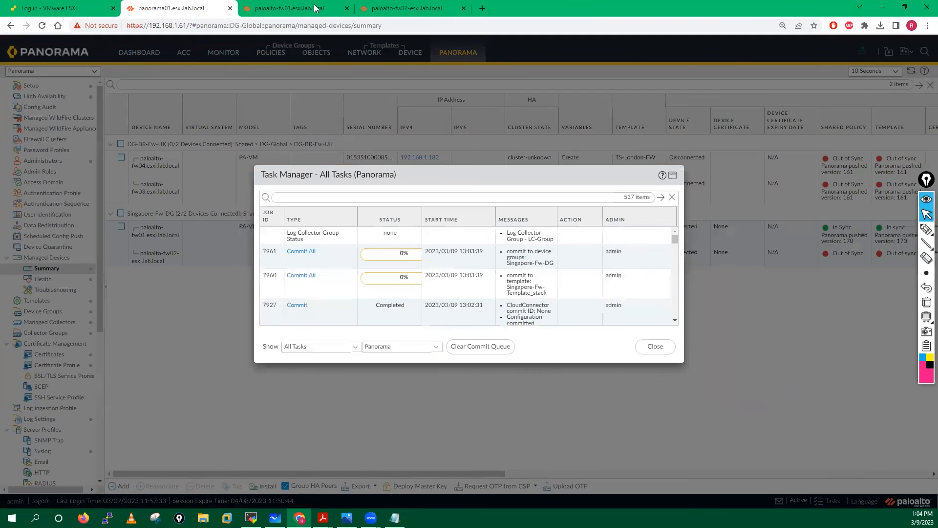
pyautogui.click(290, 8)
pyautogui.click(139, 52)
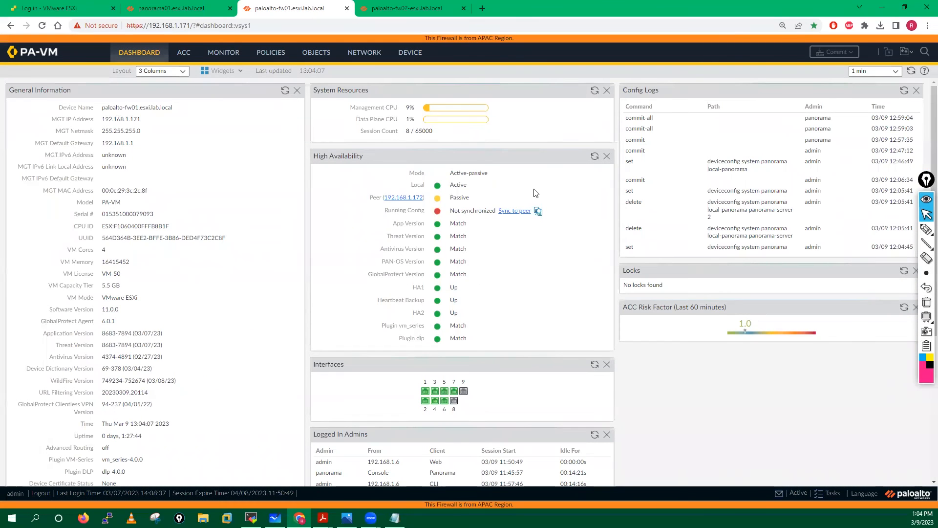
pyautogui.click(418, 6)
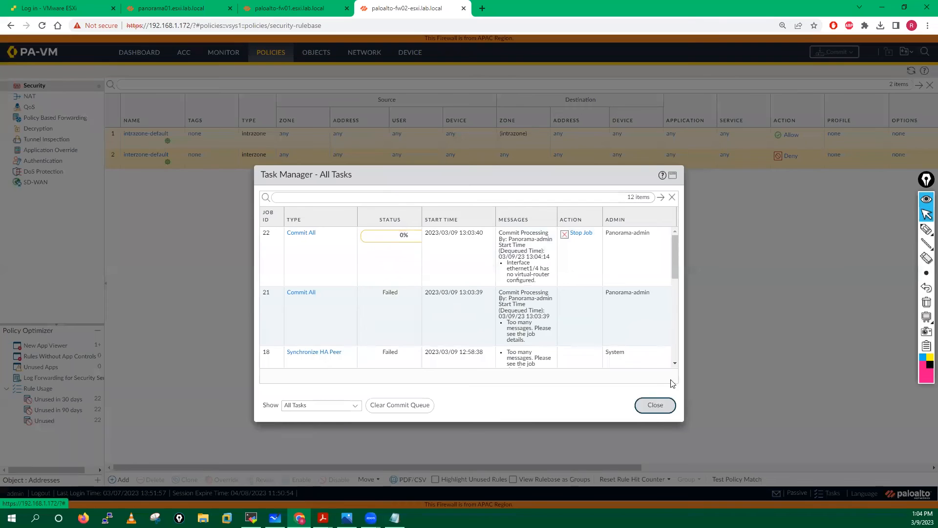
# - Check fw02's network interfaces and security rulebase, then reopen its task list
pyautogui.click(653, 406)
pyautogui.click(912, 71)
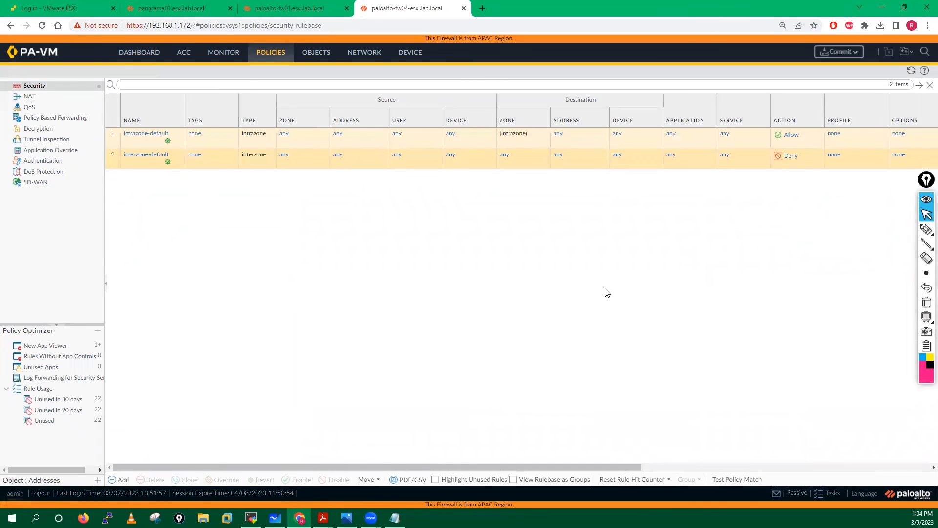
pyautogui.click(188, 5)
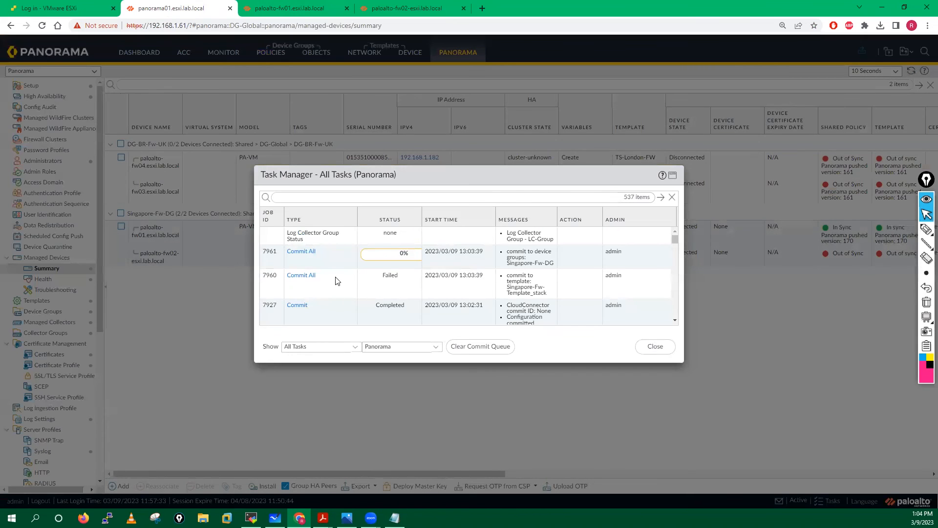
pyautogui.click(407, 8)
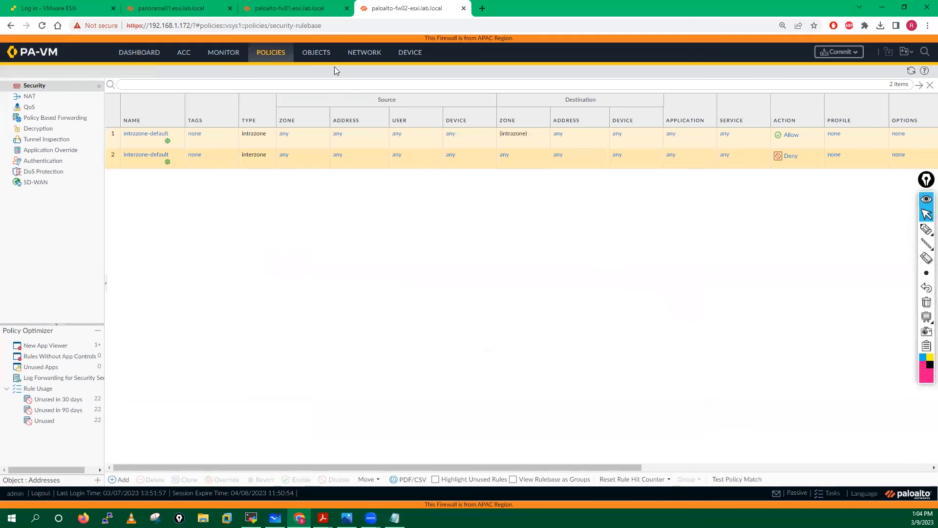
pyautogui.click(368, 54)
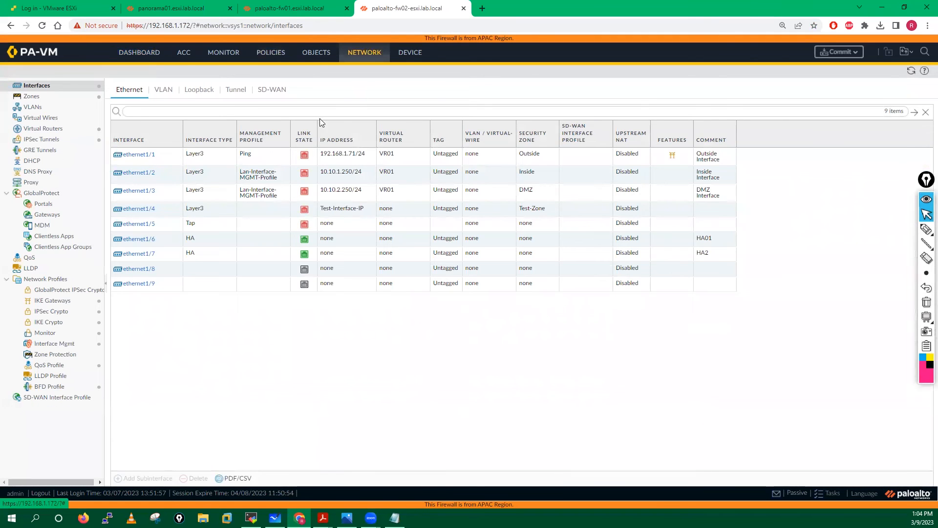
pyautogui.click(275, 55)
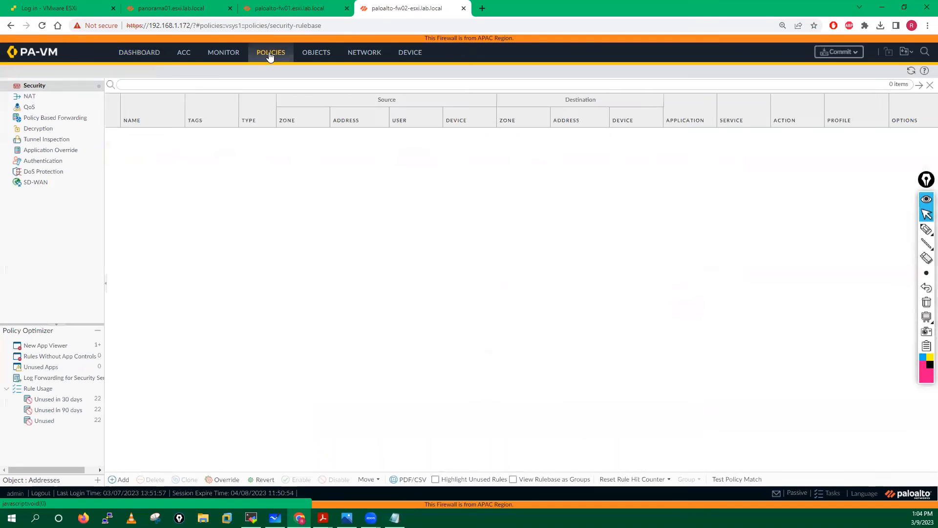
pyautogui.click(828, 495)
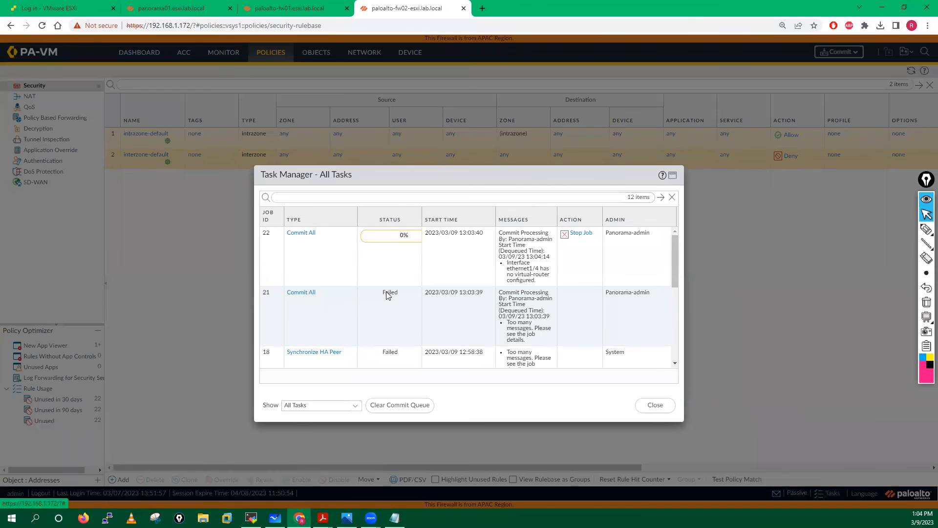
# - Read failed job 21's errors: invalid ethernet1/4 address and no virtual-router
pyautogui.click(304, 296)
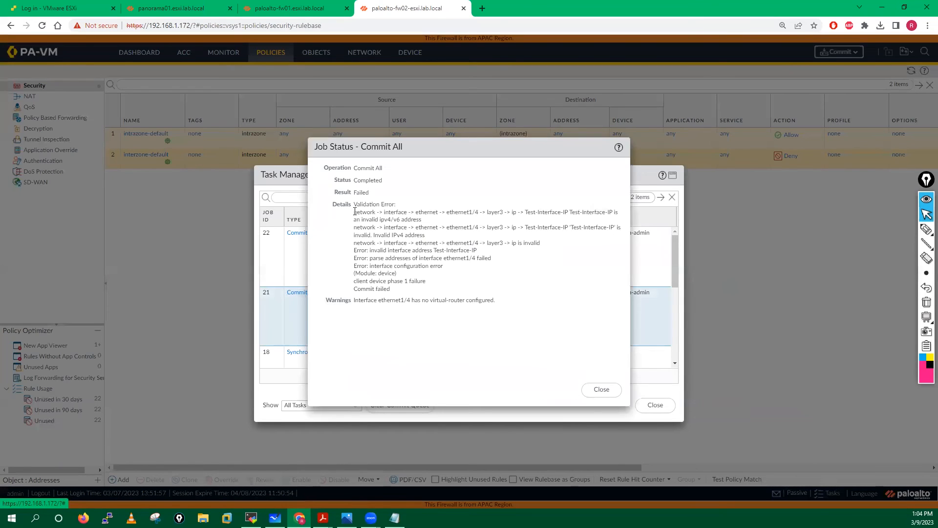
pyautogui.moveTo(353, 204); pyautogui.dragTo(419, 276)
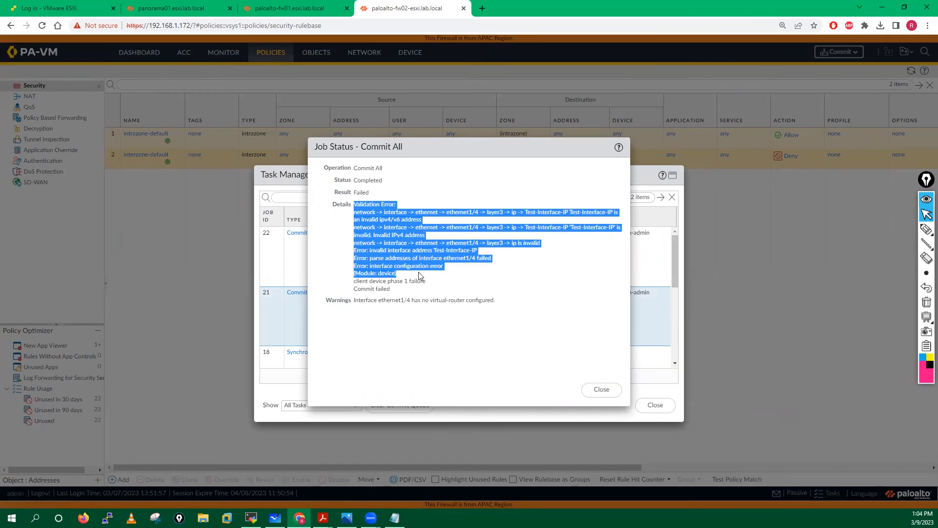
pyautogui.click(465, 225)
pyautogui.moveTo(446, 212); pyautogui.dragTo(521, 307)
pyautogui.click(416, 352)
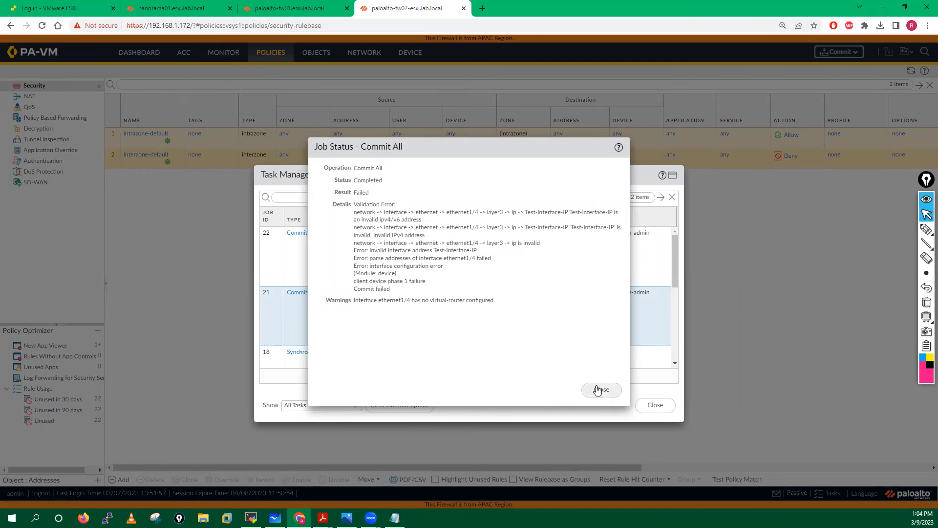
pyautogui.click(601, 390)
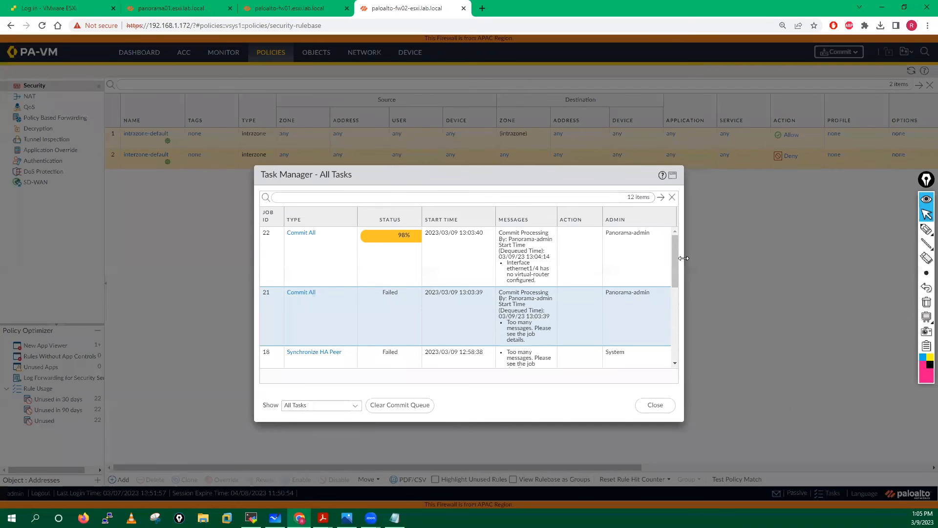
# - Open commit job 22's details and confirm it has reached 98%
pyautogui.moveTo(724, 257); pyautogui.dragTo(724, 257)
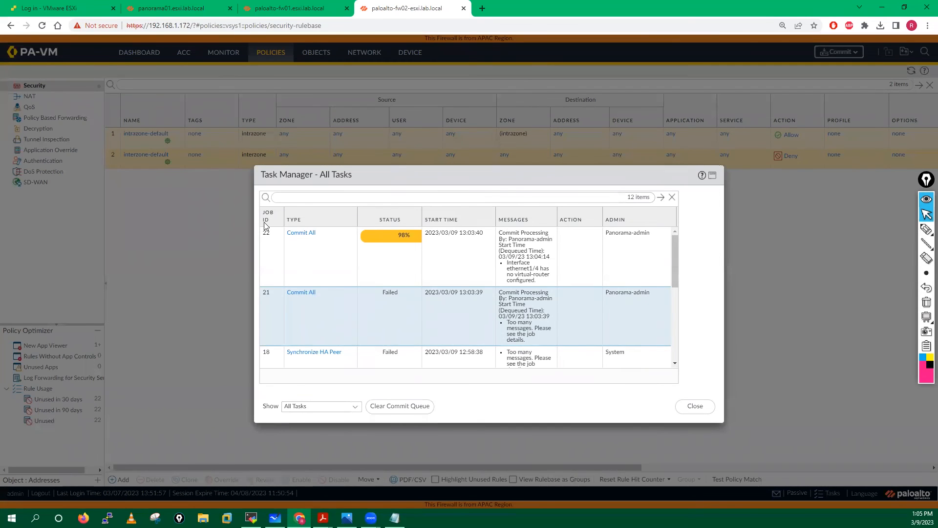
pyautogui.click(307, 227)
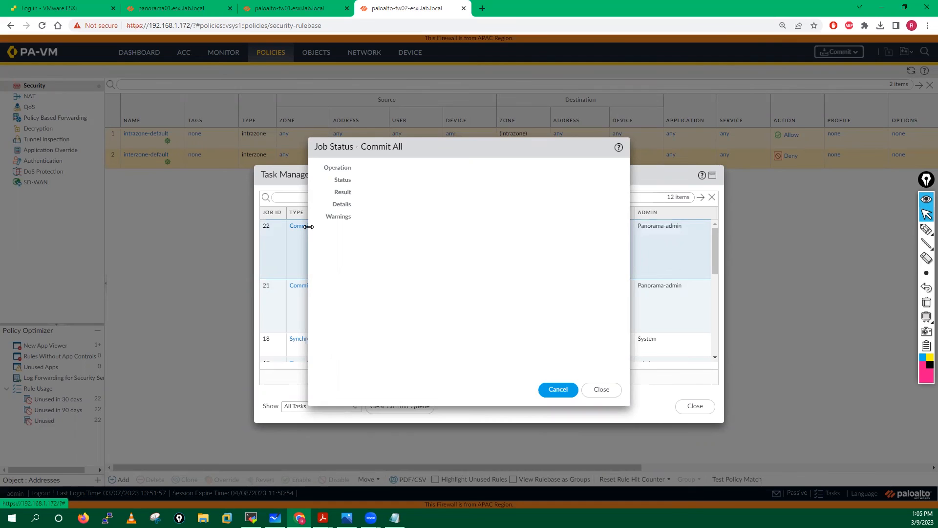
pyautogui.moveTo(434, 148); pyautogui.dragTo(591, 168)
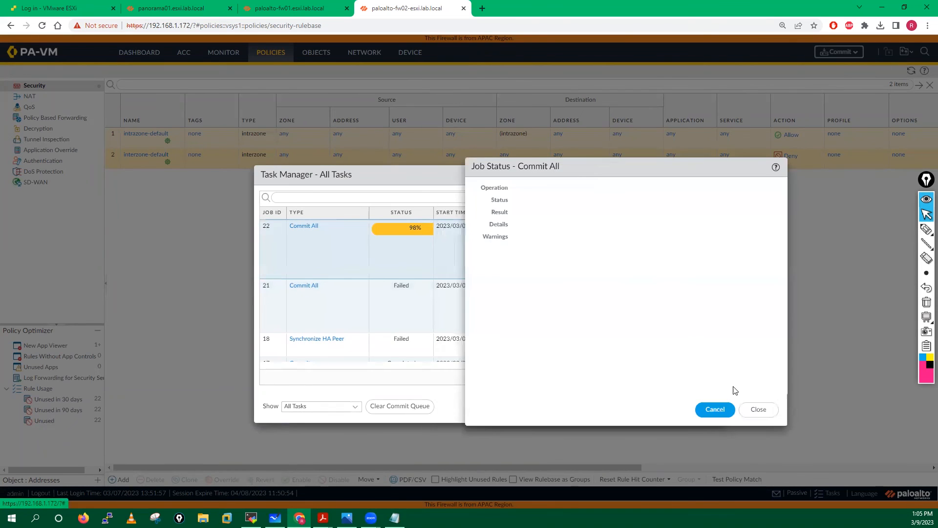
pyautogui.click(758, 409)
# - Close Panorama's task list, check fw01, and close fw02's task list
pyautogui.click(171, 8)
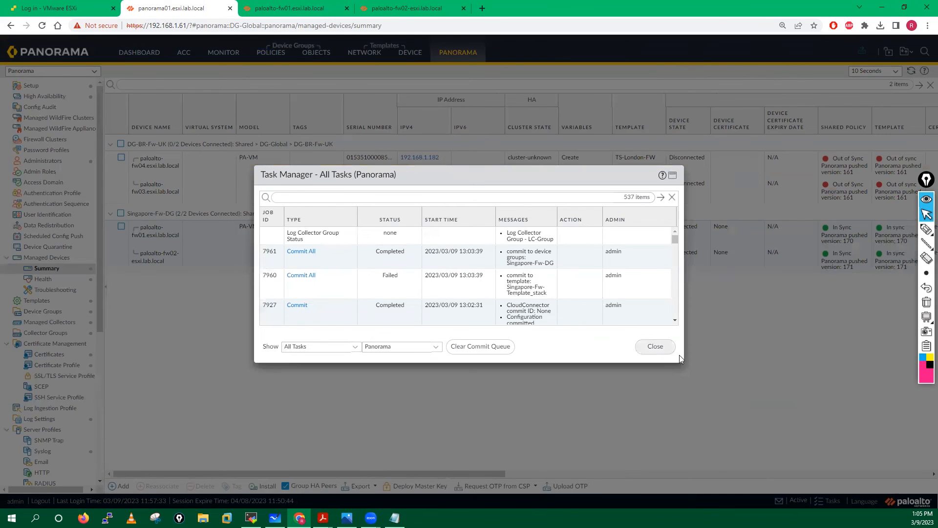
pyautogui.click(653, 345)
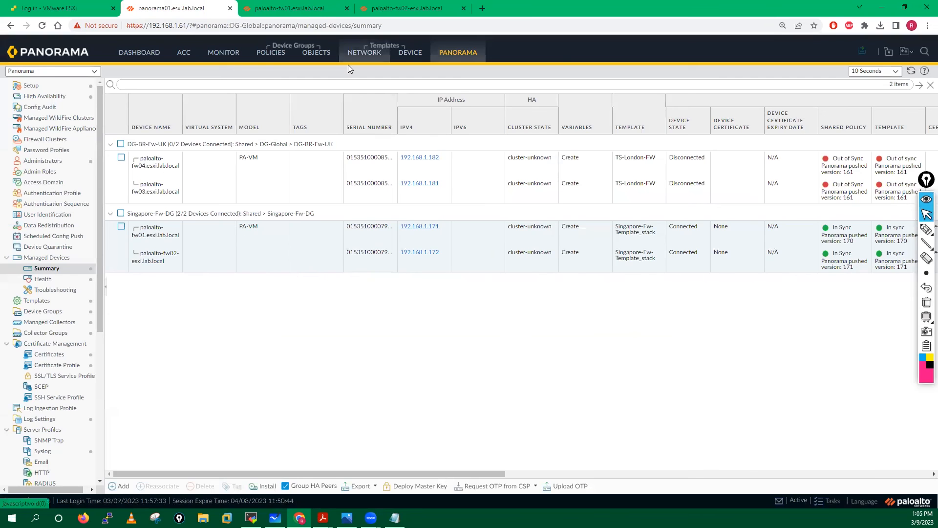
pyautogui.click(282, 10)
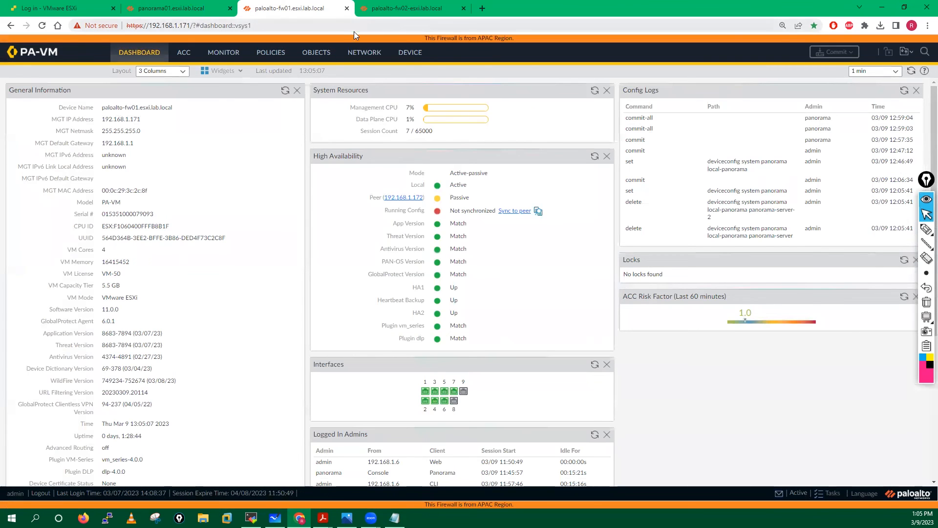
pyautogui.click(412, 8)
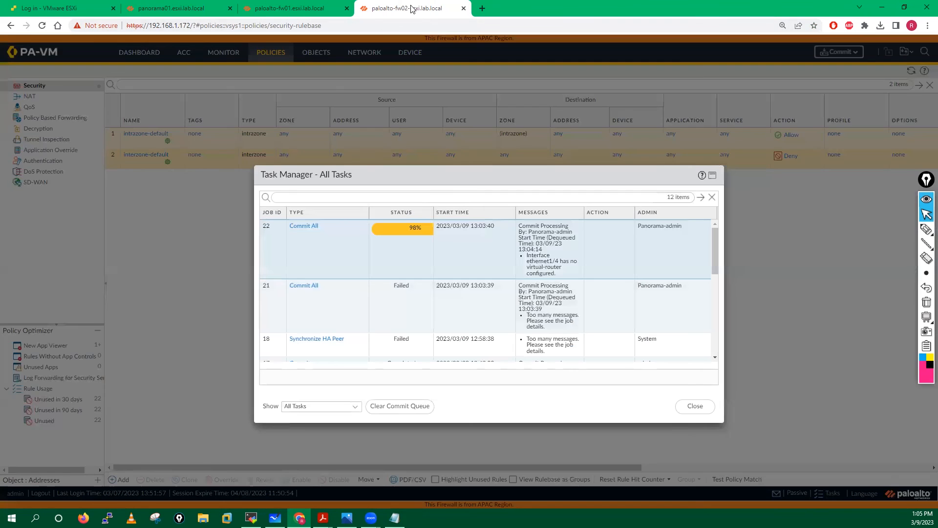
pyautogui.click(694, 406)
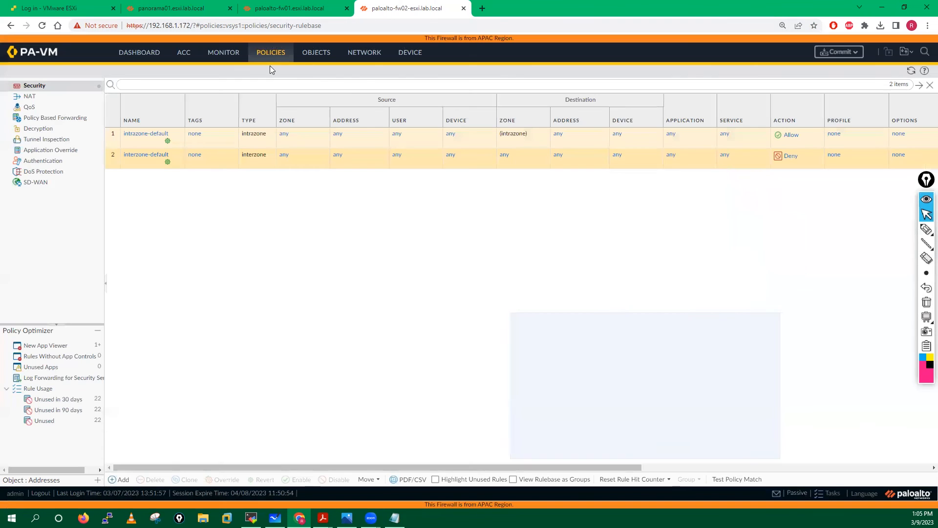
# - Refresh fw02's rulebase and interfaces, then refresh fw01's HA widget, now Synchronized
pyautogui.click(911, 72)
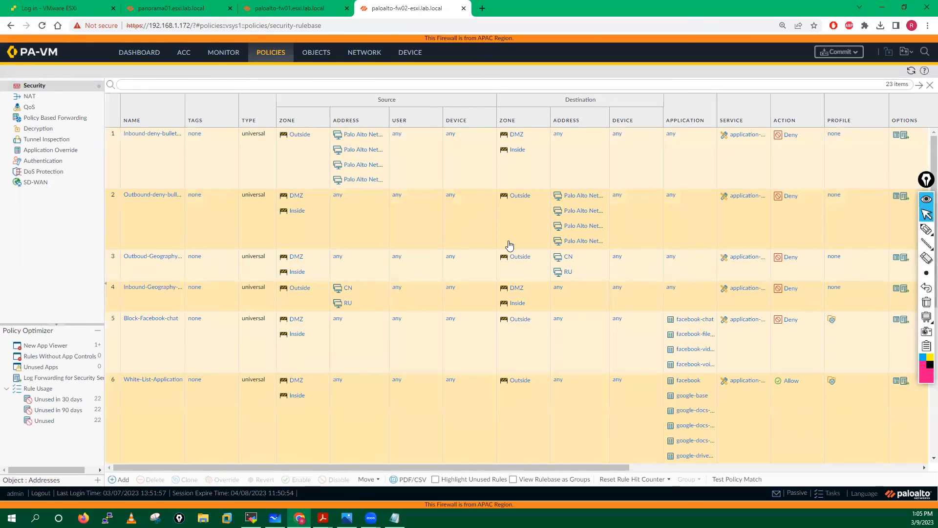
pyautogui.click(375, 55)
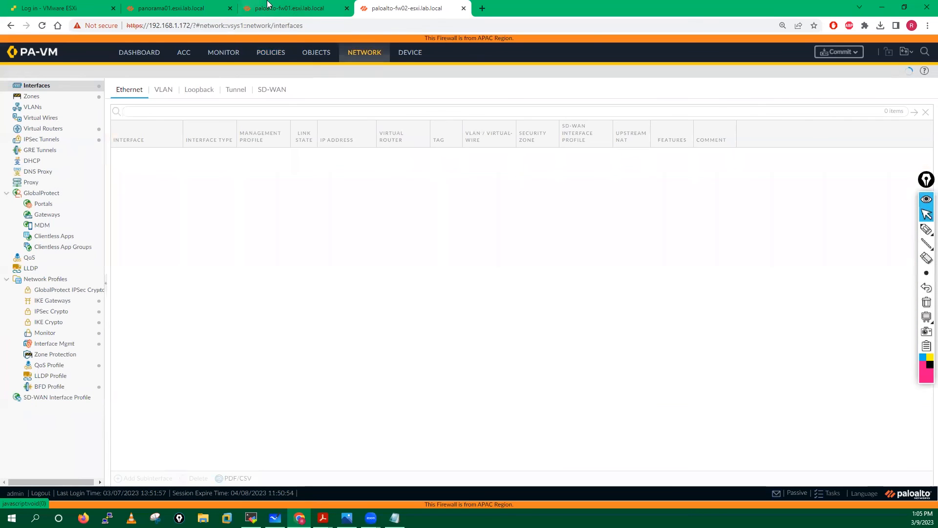
pyautogui.click(273, 6)
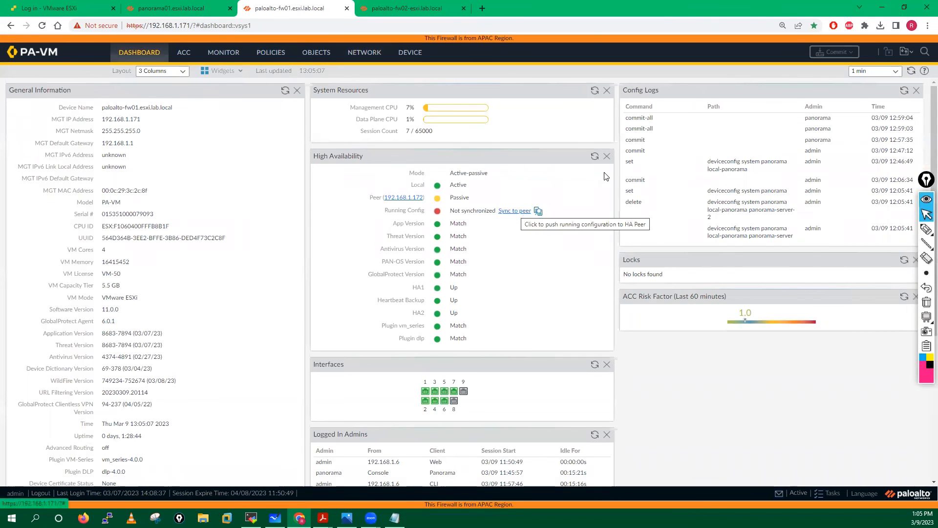
pyautogui.click(595, 157)
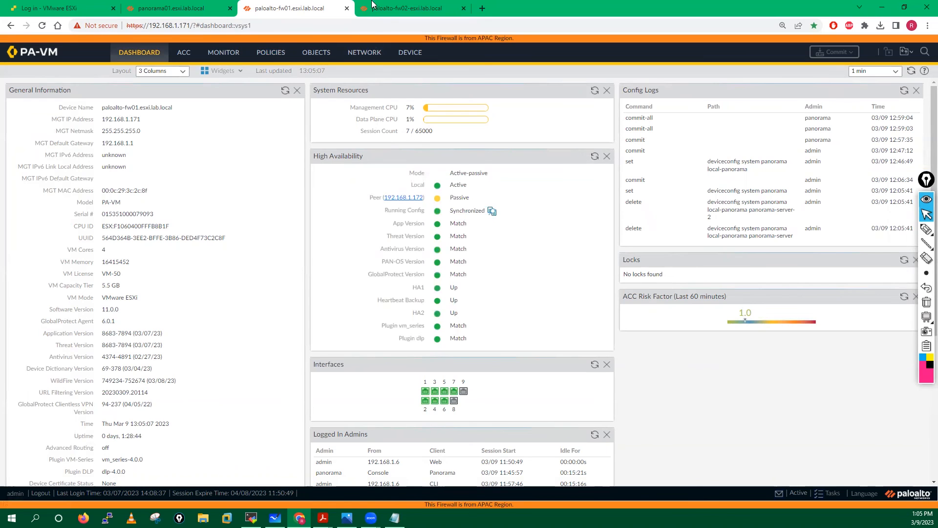
# - Refresh the High Availability widgets on fw02's and fw01's dashboards, then return to Panorama
pyautogui.click(407, 8)
pyautogui.click(138, 54)
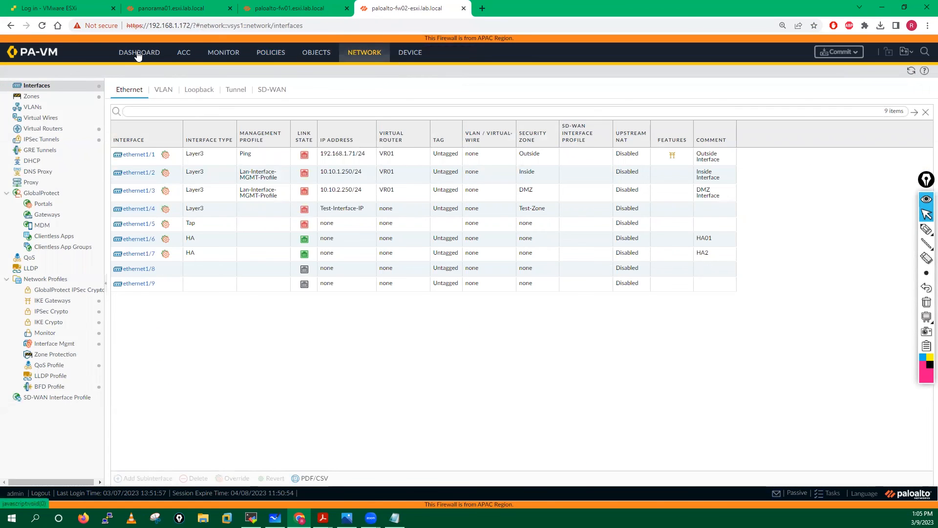
pyautogui.click(595, 158)
pyautogui.click(286, 5)
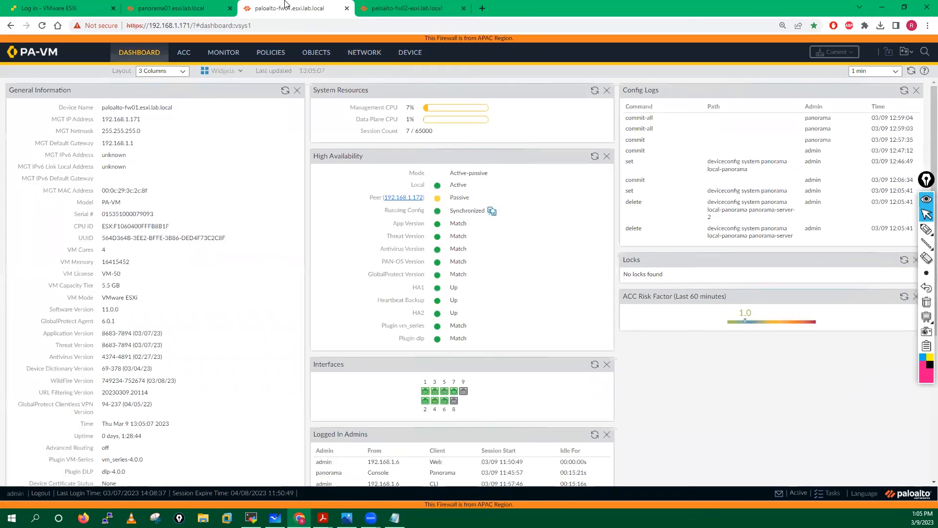
pyautogui.click(595, 157)
pyautogui.click(414, 5)
pyautogui.click(289, 7)
pyautogui.click(410, 7)
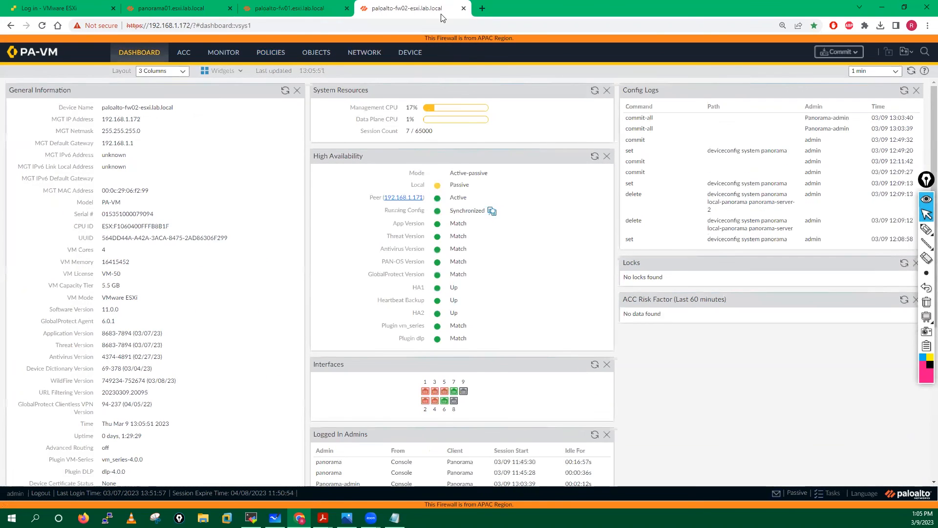
pyautogui.click(179, 6)
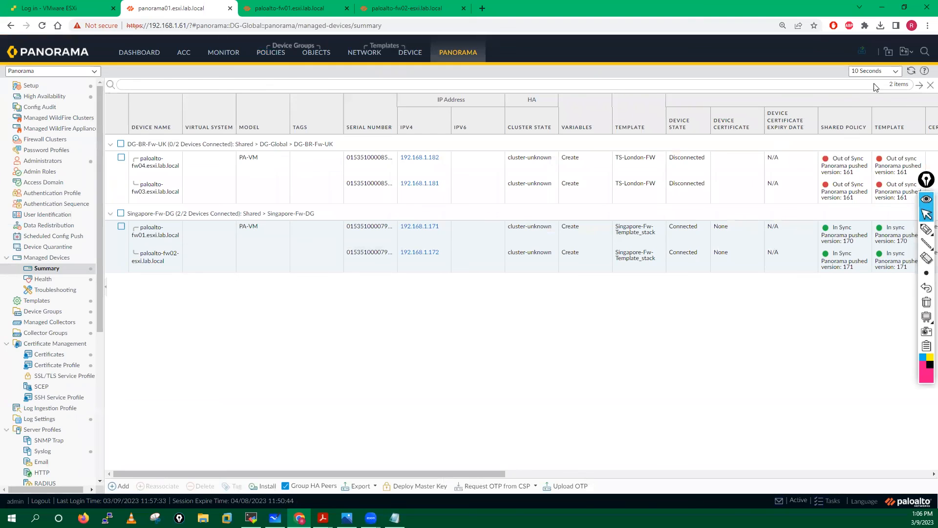
# - Refresh Managed Devices and confirm both Singapore firewalls Connected, In Sync, fw02 at version 171
pyautogui.click(911, 71)
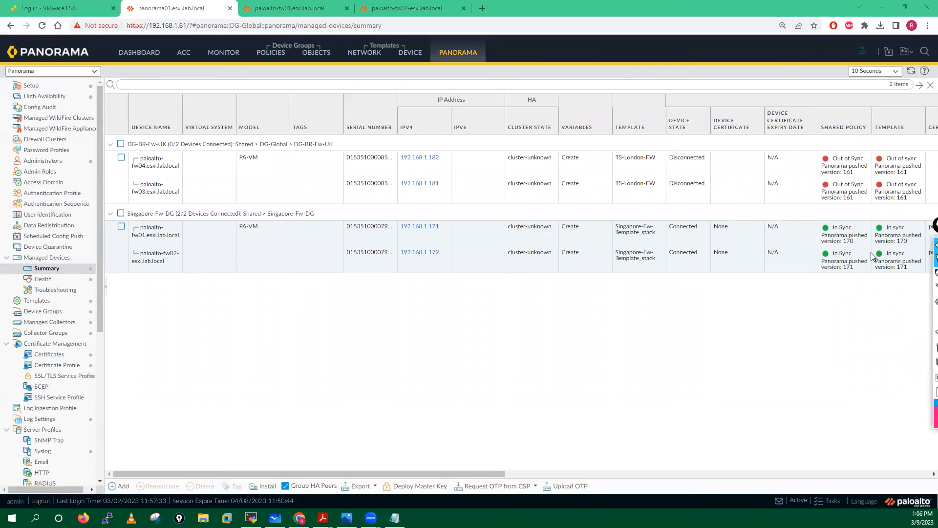
pyautogui.hscroll(5, 865, 242)
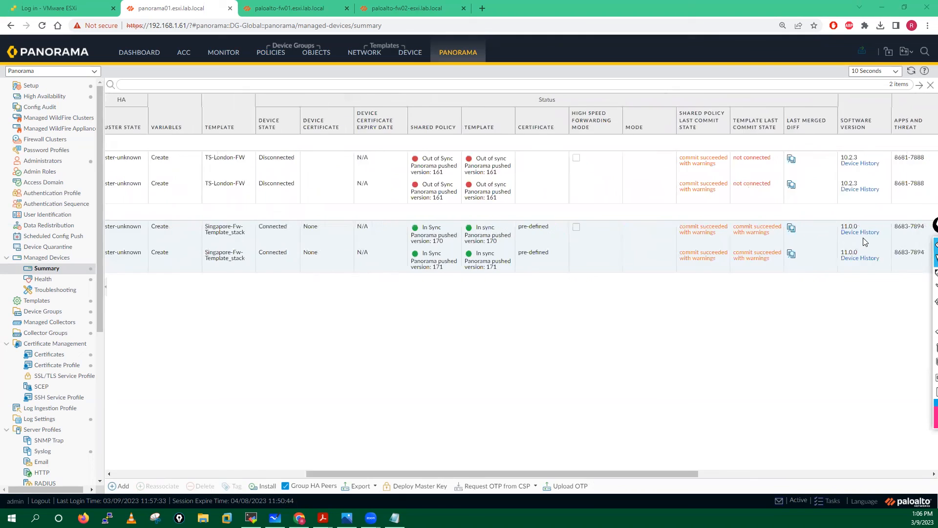
pyautogui.hscroll(-5, 865, 242)
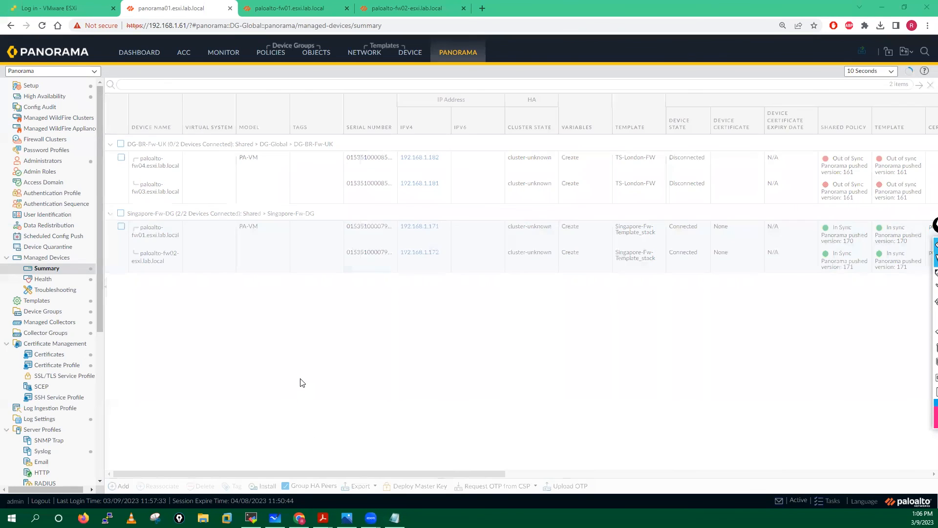
# - Review MobaXterm's 'show devices connected' output listing 2 devices, then minimize the terminal
pyautogui.hotkey('alt', 'Tab')
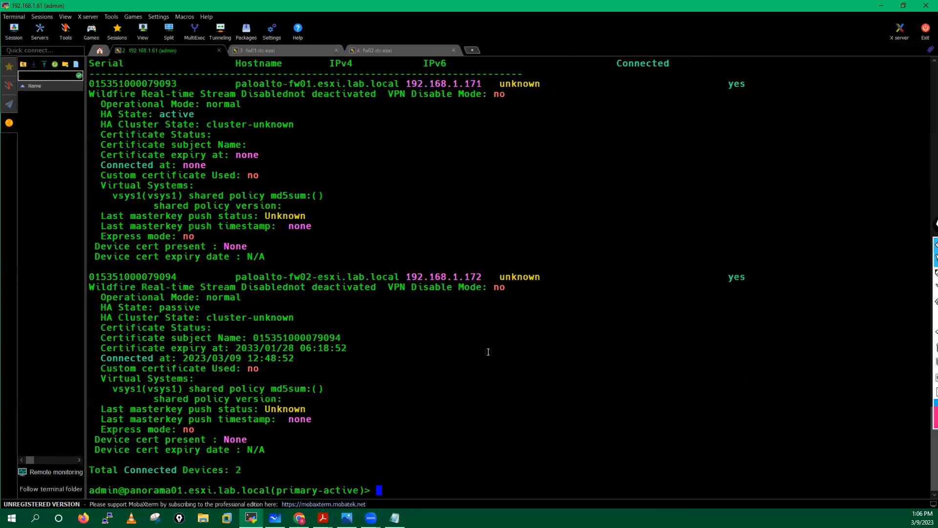
pyautogui.click(881, 6)
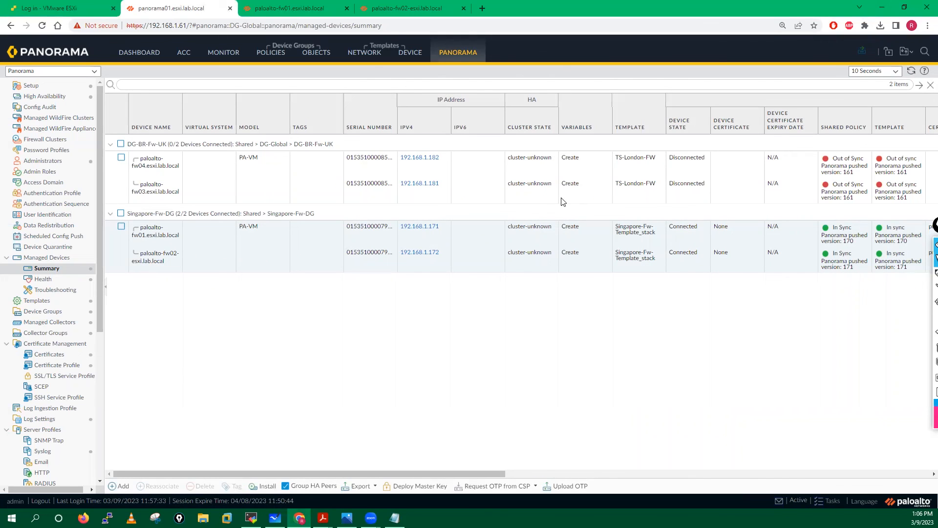
pyautogui.moveTo(323, 518)
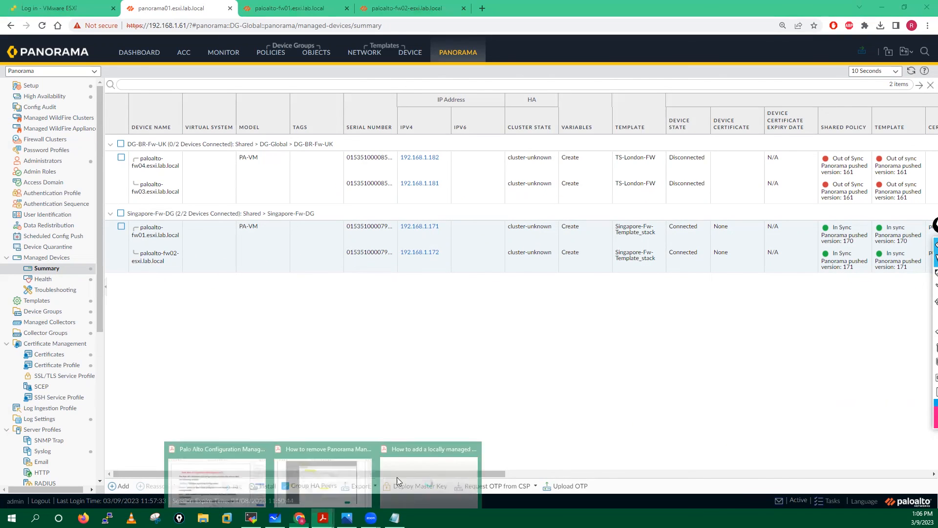
pyautogui.click(396, 477)
# - Scroll to page 7 and mark the PCNSE course with a circled 36+ and bracket
pyautogui.scroll(-6, 373, 313)
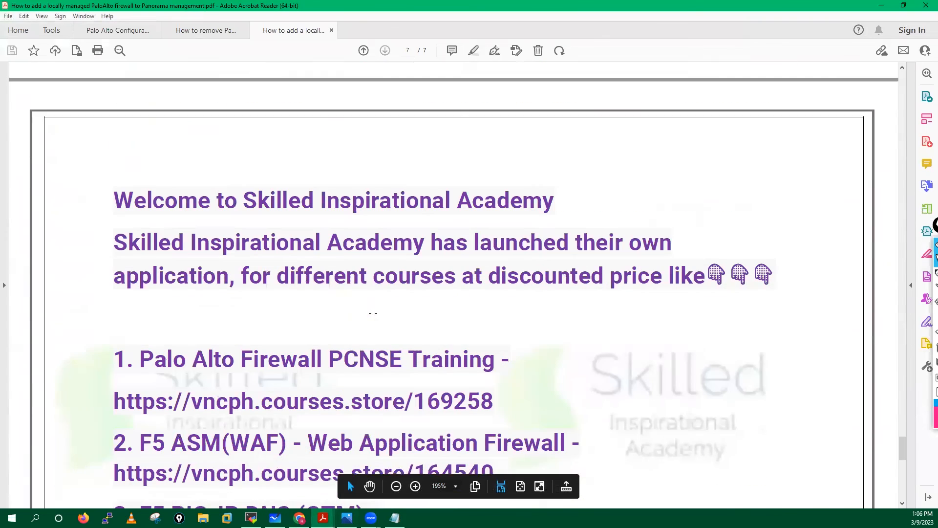
pyautogui.scroll(-2, 372, 313)
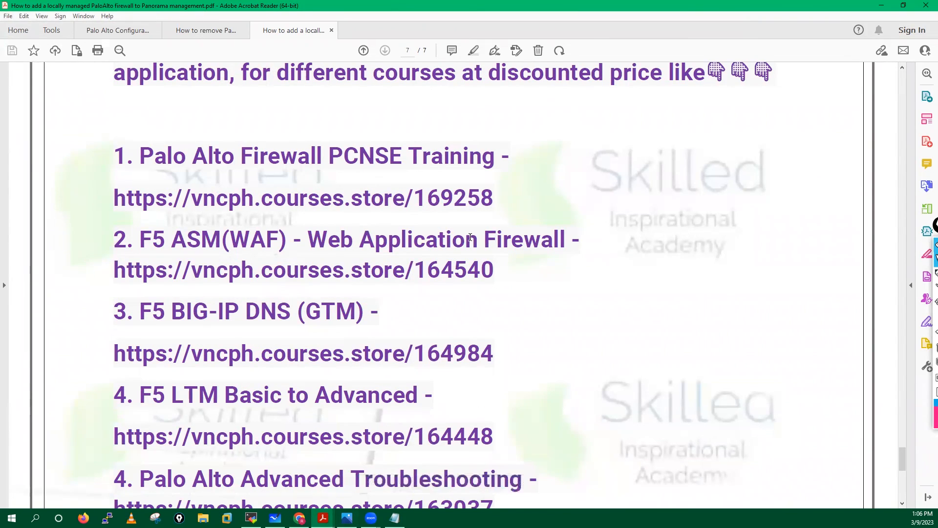
pyautogui.click(927, 230)
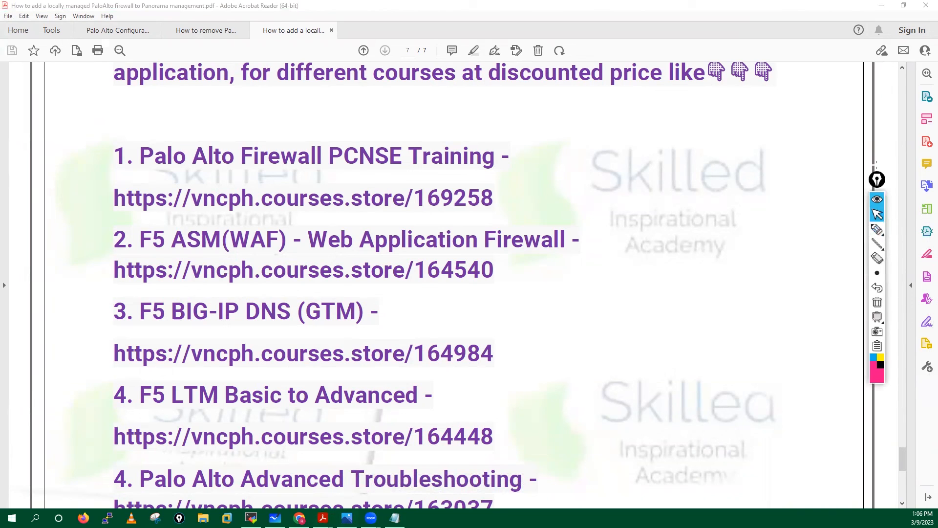
pyautogui.moveTo(877, 179); pyautogui.dragTo(923, 151)
pyautogui.click(923, 201)
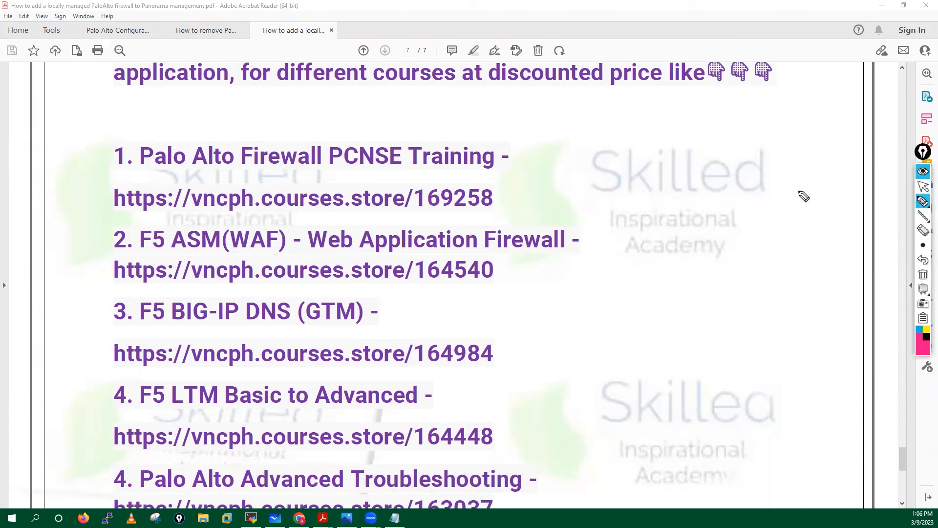
pyautogui.moveTo(535, 161)
pyautogui.mouseDown()
pyautogui.moveTo(612, 164)
pyautogui.moveTo(606, 170)
pyautogui.mouseUp()
pyautogui.moveTo(598, 141)
pyautogui.mouseDown()
pyautogui.moveTo(565, 182)
pyautogui.moveTo(601, 144)
pyautogui.mouseUp()
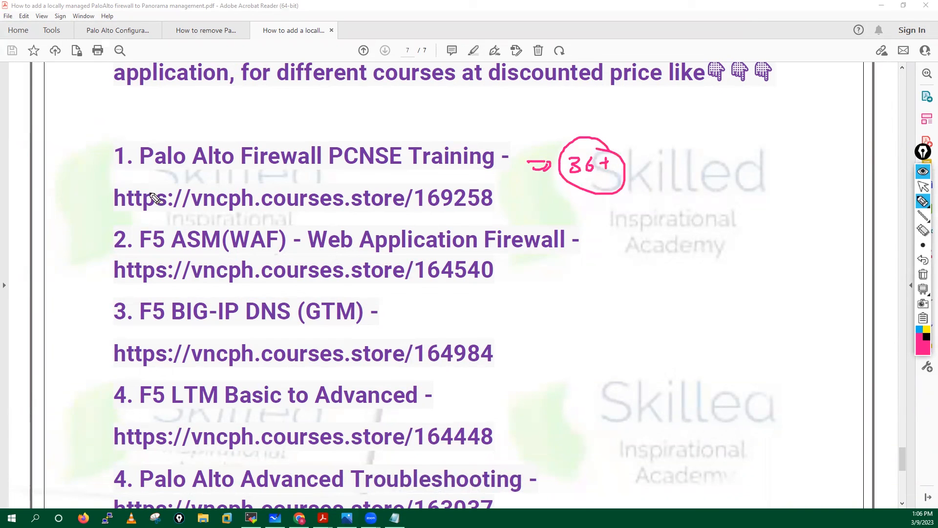
pyautogui.moveTo(119, 177); pyautogui.dragTo(126, 220)
pyautogui.moveTo(487, 181); pyautogui.dragTo(486, 215)
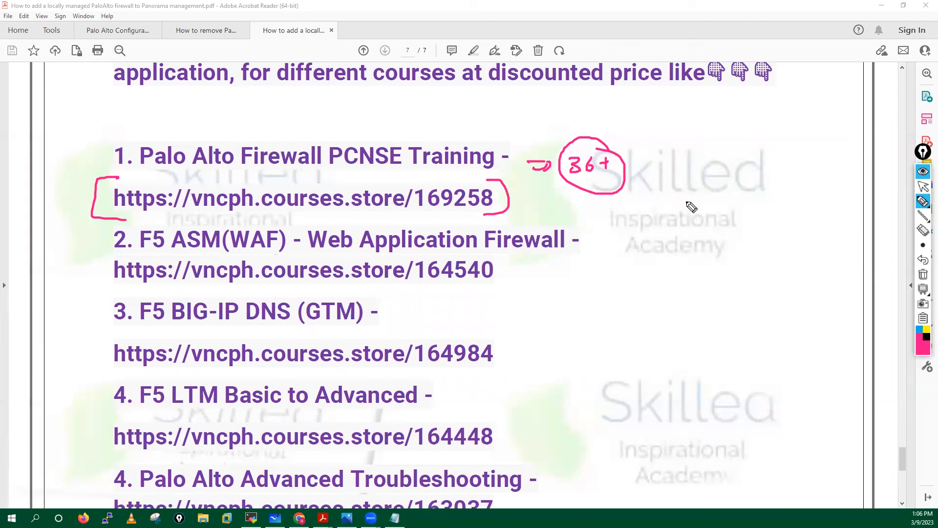
# - Clear the ink, then box the Advanced Troubleshooting course and write a circled 70+
pyautogui.click(923, 273)
pyautogui.click(923, 188)
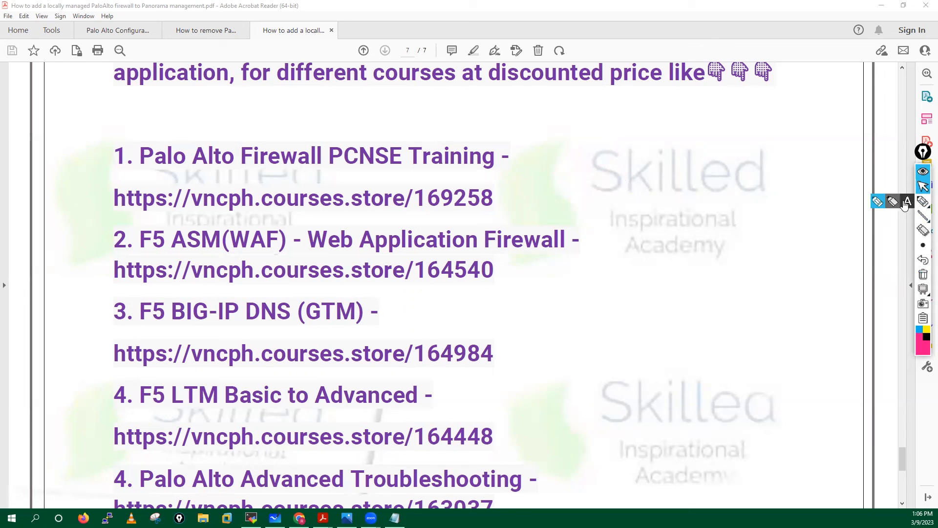
pyautogui.moveTo(902, 464); pyautogui.dragTo(902, 468)
pyautogui.click(878, 201)
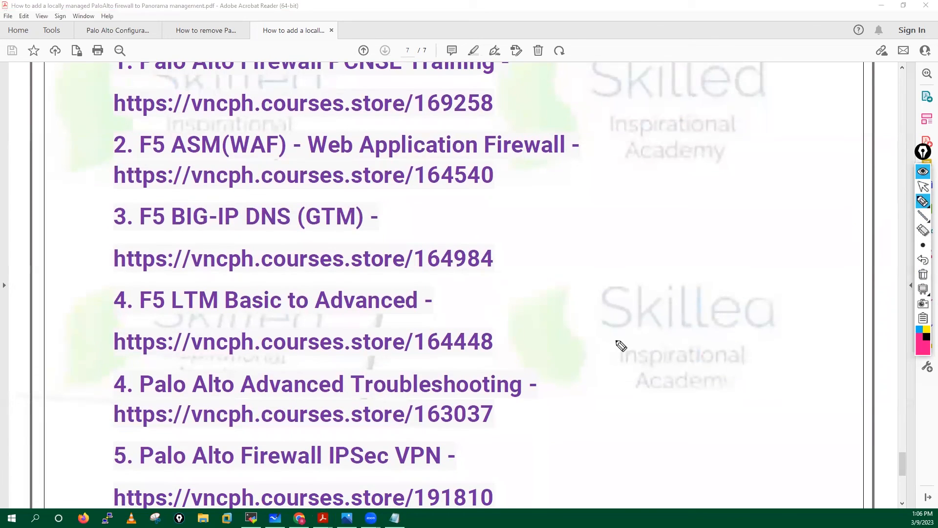
pyautogui.moveTo(128, 370)
pyautogui.mouseDown()
pyautogui.moveTo(96, 371)
pyautogui.moveTo(168, 446)
pyautogui.mouseUp()
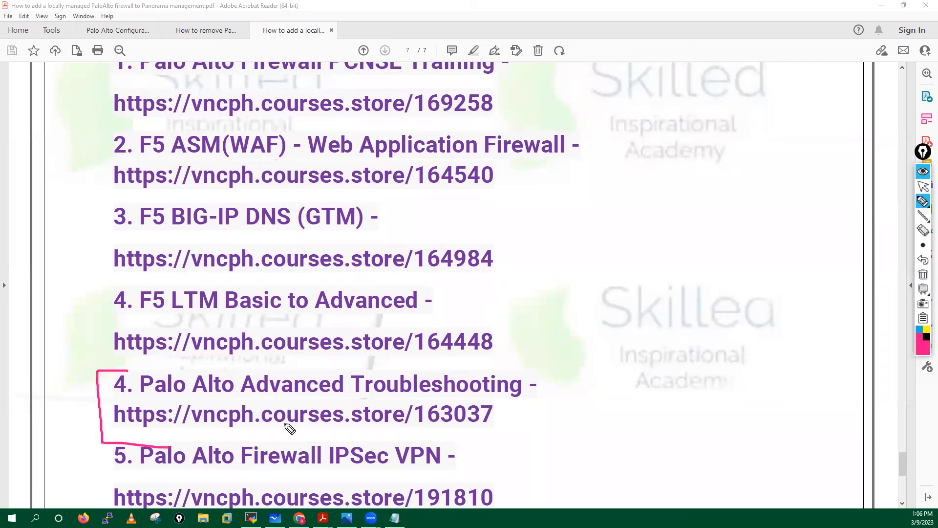
pyautogui.moveTo(491, 362); pyautogui.dragTo(538, 432)
pyautogui.moveTo(544, 389); pyautogui.dragTo(566, 390)
pyautogui.moveTo(566, 381); pyautogui.dragTo(570, 402)
pyautogui.moveTo(594, 366)
pyautogui.mouseDown()
pyautogui.moveTo(606, 385)
pyautogui.moveTo(637, 361)
pyautogui.mouseUp()
pyautogui.moveTo(633, 354)
pyautogui.mouseDown()
pyautogui.moveTo(636, 372)
pyautogui.moveTo(637, 344)
pyautogui.moveTo(645, 356)
pyautogui.mouseUp()
pyautogui.moveTo(630, 348); pyautogui.dragTo(638, 376)
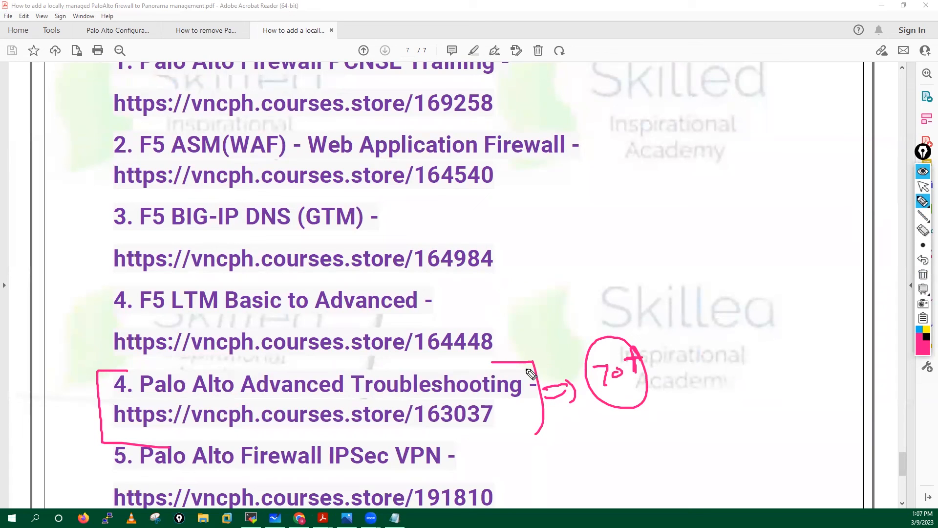
pyautogui.moveTo(561, 324)
pyautogui.mouseDown()
pyautogui.moveTo(528, 363)
pyautogui.moveTo(579, 335)
pyautogui.moveTo(596, 352)
pyautogui.mouseUp()
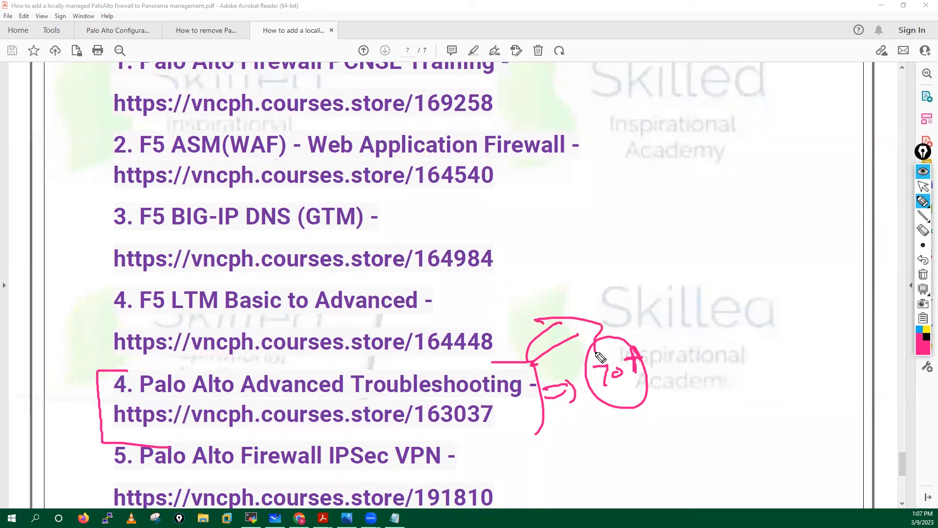
# - Bracket the 163037 link, note 3 and 32+ by BIG-IP DNS, then clear all ink
pyautogui.moveTo(120, 397)
pyautogui.mouseDown()
pyautogui.moveTo(119, 428)
pyautogui.moveTo(330, 391)
pyautogui.moveTo(443, 404)
pyautogui.moveTo(495, 395)
pyautogui.mouseUp()
pyautogui.moveTo(577, 207)
pyautogui.mouseDown()
pyautogui.moveTo(589, 214)
pyautogui.moveTo(576, 225)
pyautogui.moveTo(584, 251)
pyautogui.moveTo(591, 198)
pyautogui.mouseUp()
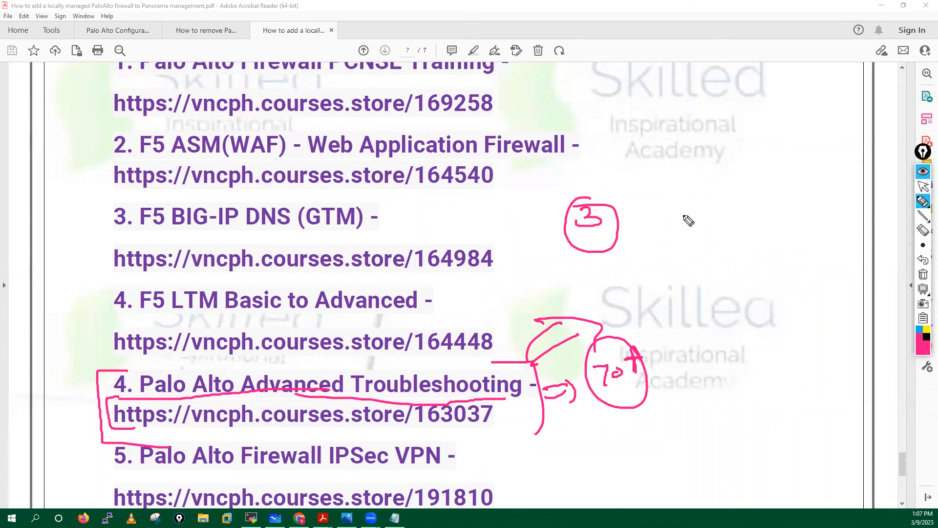
pyautogui.moveTo(682, 227)
pyautogui.mouseDown()
pyautogui.moveTo(681, 246)
pyautogui.moveTo(714, 238)
pyautogui.moveTo(724, 202)
pyautogui.moveTo(712, 201)
pyautogui.mouseUp()
pyautogui.moveTo(722, 182); pyautogui.dragTo(721, 205)
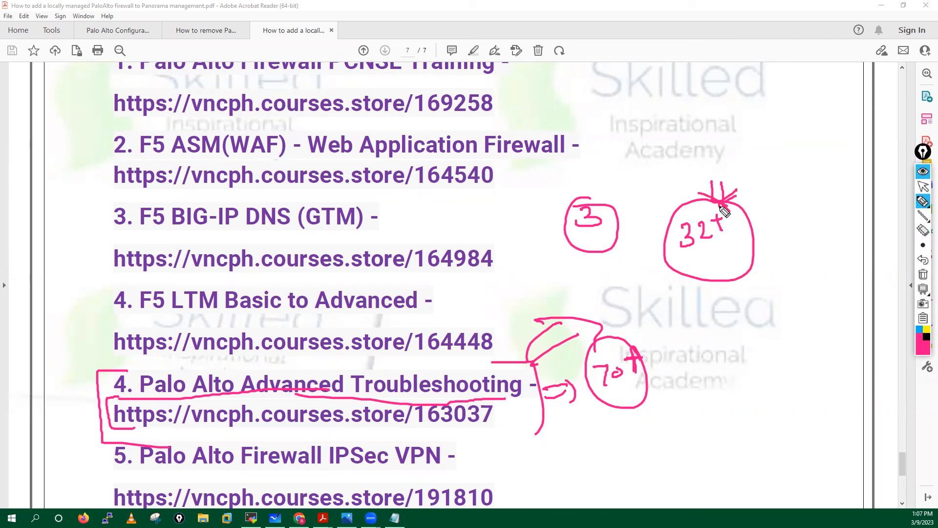
pyautogui.click(923, 274)
pyautogui.click(923, 186)
pyautogui.click(346, 518)
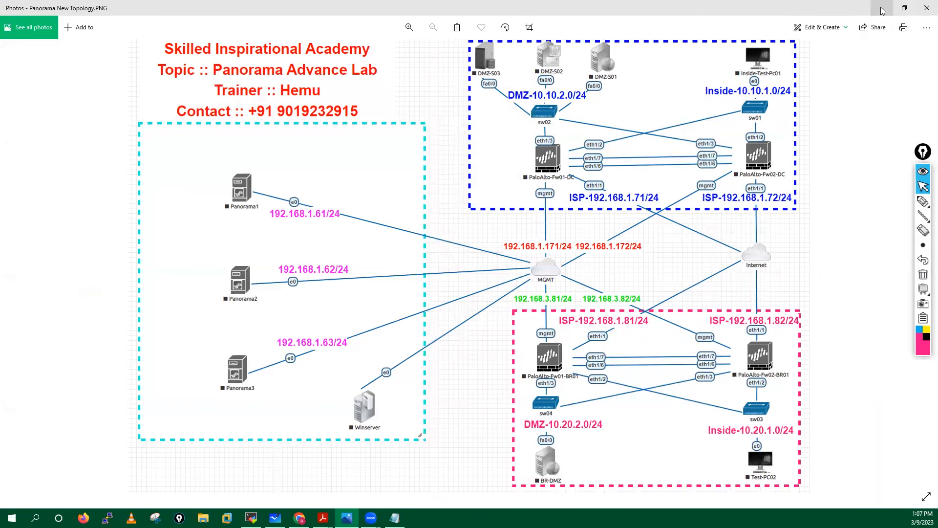
# - Minimize the topology image, underline ASM and BIG-IP in the F5 courses, then erase
pyautogui.click(883, 7)
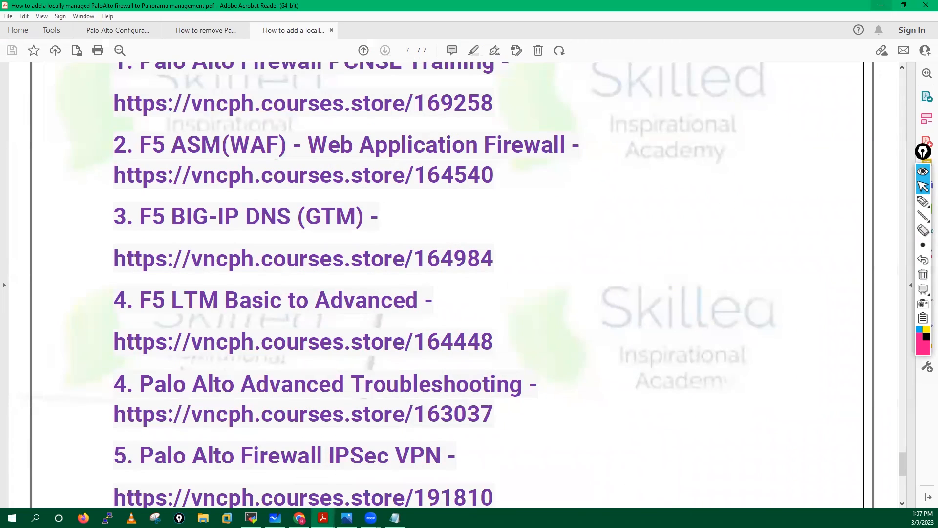
pyautogui.moveTo(923, 201)
pyautogui.click(878, 202)
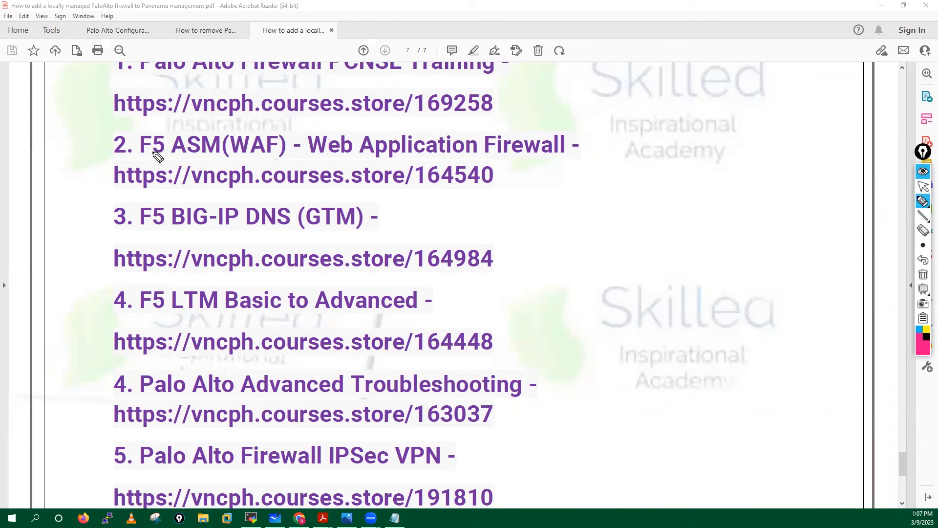
pyautogui.moveTo(172, 154); pyautogui.dragTo(223, 139)
pyautogui.moveTo(211, 226)
pyautogui.mouseDown()
pyautogui.moveTo(216, 233)
pyautogui.moveTo(247, 219)
pyautogui.mouseUp()
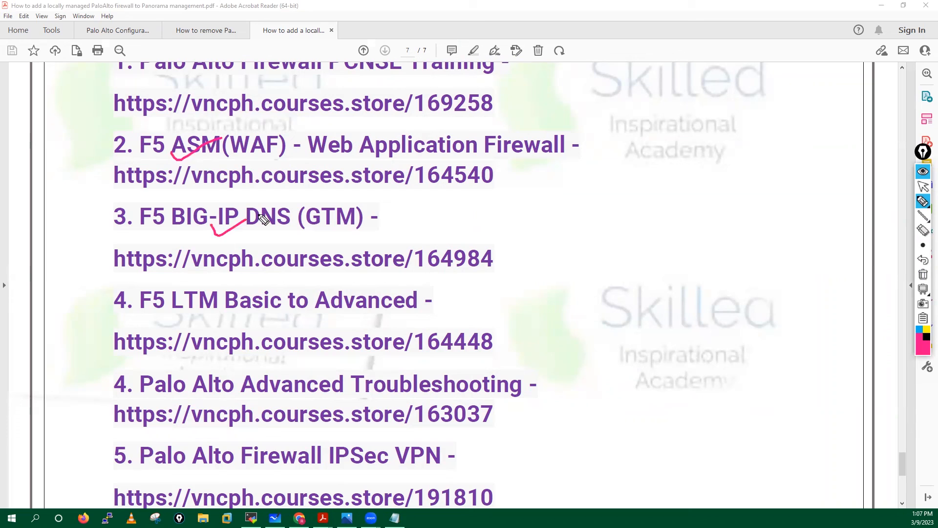
pyautogui.moveTo(656, 201); pyautogui.dragTo(633, 218)
pyautogui.moveTo(668, 214)
pyautogui.mouseDown()
pyautogui.moveTo(670, 200)
pyautogui.moveTo(673, 212)
pyautogui.moveTo(731, 202)
pyautogui.moveTo(739, 211)
pyautogui.moveTo(614, 195)
pyautogui.moveTo(765, 195)
pyautogui.mouseUp()
pyautogui.click(724, 225)
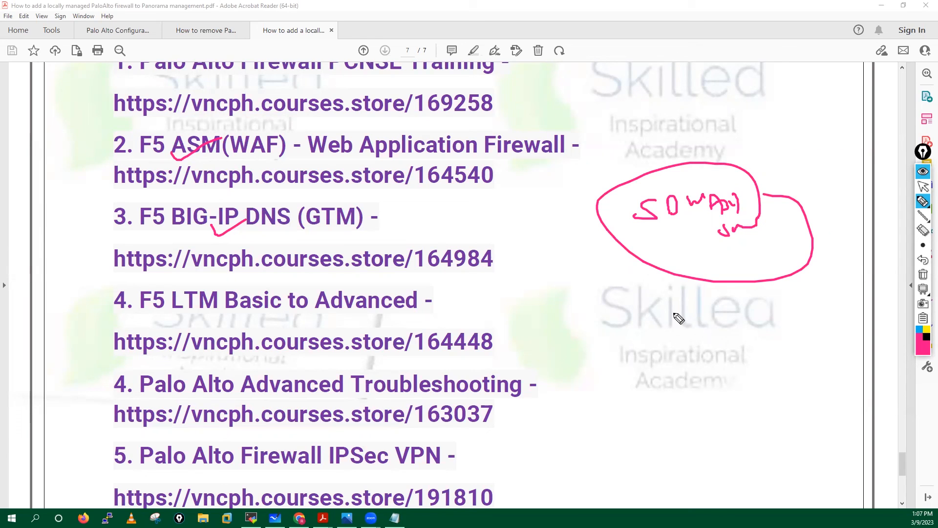
pyautogui.click(923, 275)
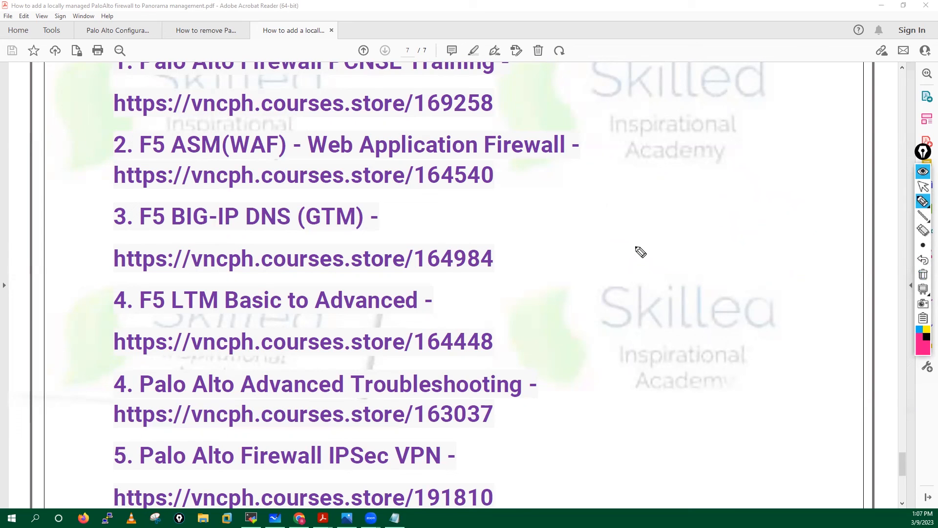
# - Box the BIG-IP DNS course link, then clear the ink and exit drawing mode
pyautogui.moveTo(117, 238)
pyautogui.mouseDown()
pyautogui.moveTo(109, 245)
pyautogui.moveTo(121, 277)
pyautogui.moveTo(193, 235)
pyautogui.moveTo(377, 232)
pyautogui.moveTo(410, 244)
pyautogui.moveTo(413, 279)
pyautogui.moveTo(190, 293)
pyautogui.mouseUp()
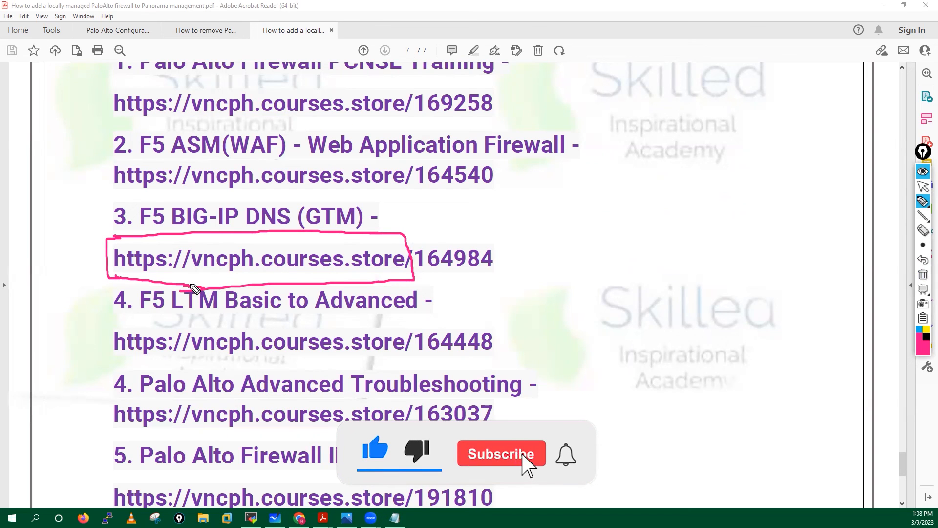
pyautogui.click(924, 274)
pyautogui.click(923, 186)
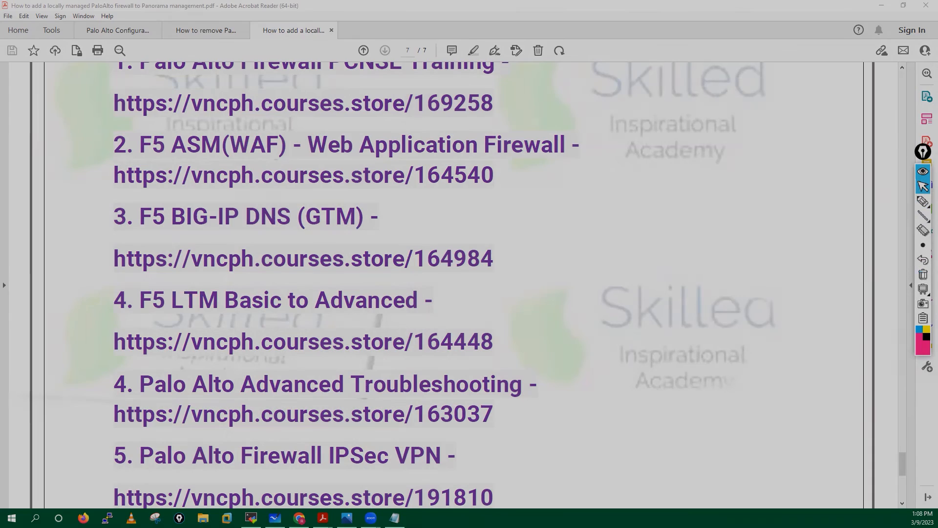